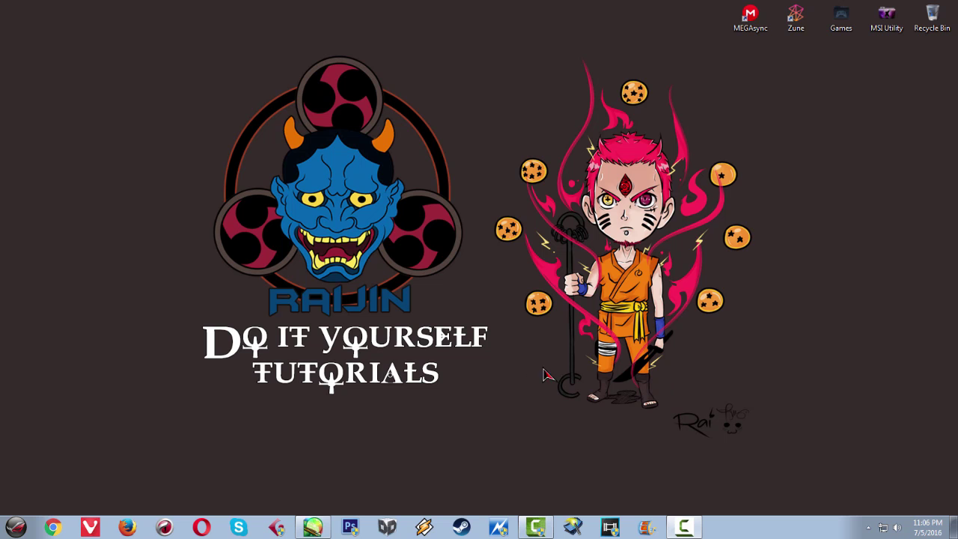
# - Switch to PaintTool SAI and review the canvas resolution settings of Anime Eyes.png
pyautogui.click(314, 526)
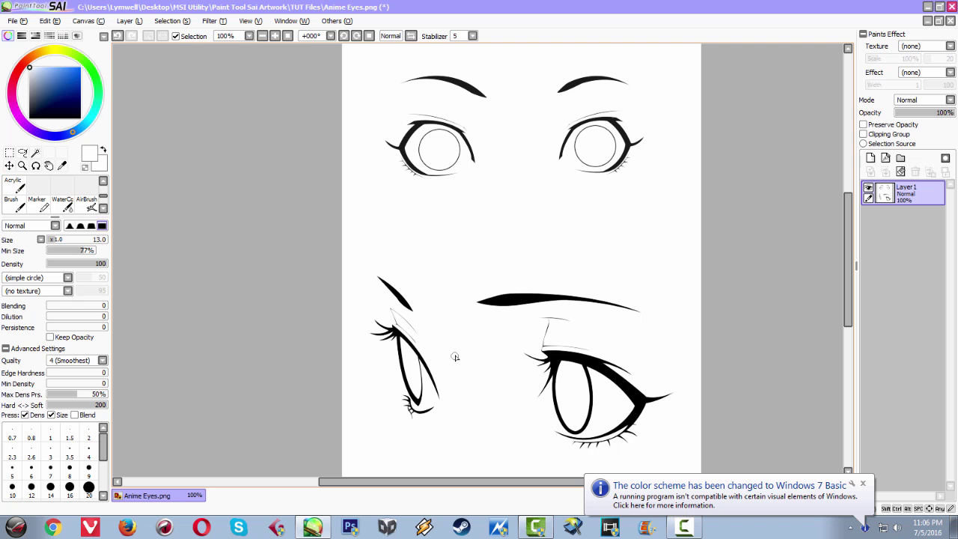
pyautogui.moveTo(451, 353); pyautogui.dragTo(345, 362)
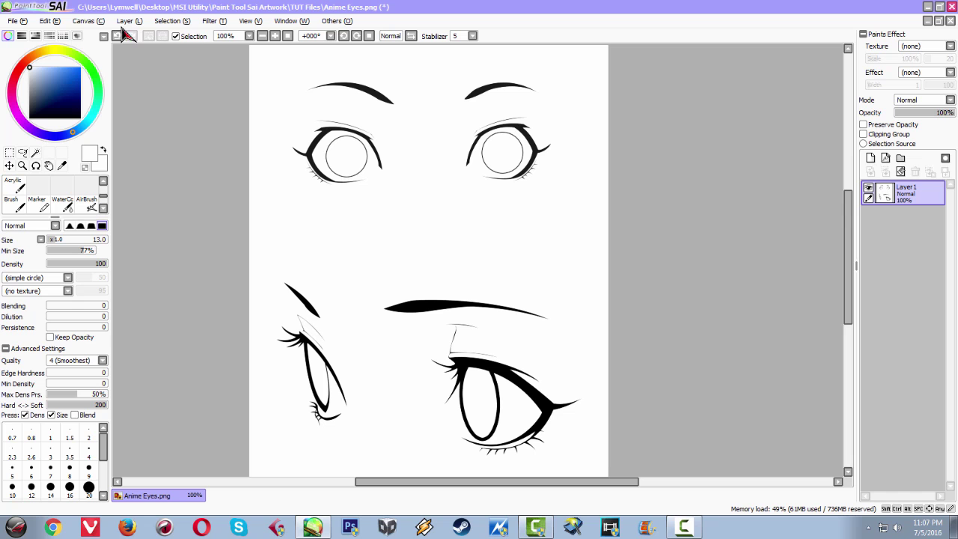
pyautogui.click(88, 20)
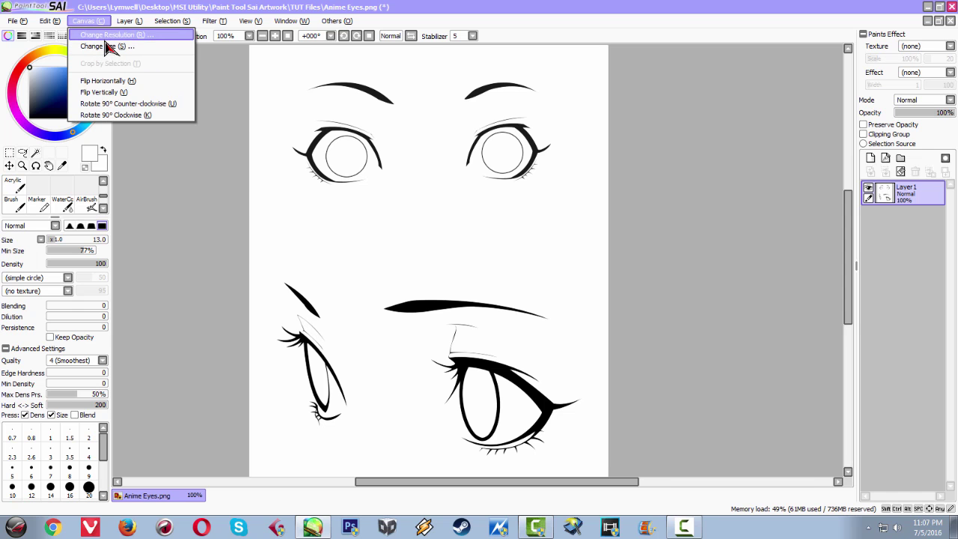
pyautogui.click(106, 39)
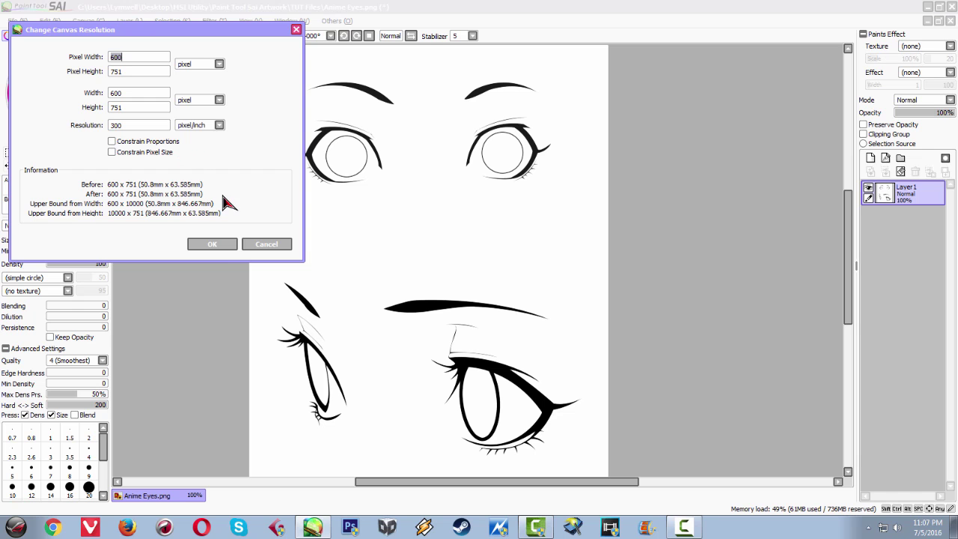
pyautogui.click(217, 245)
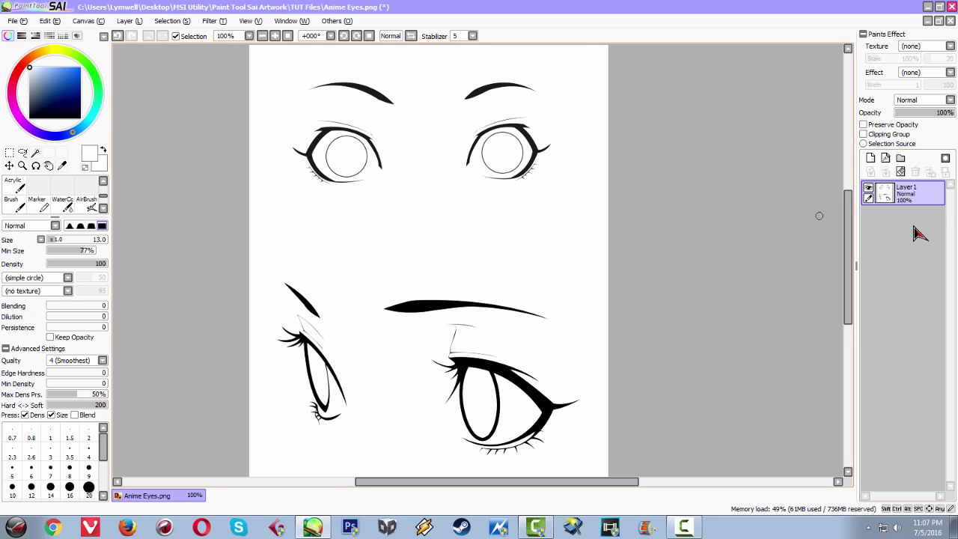
# - Add a new layer and move it beneath the line-art layer, Layer1
pyautogui.click(870, 158)
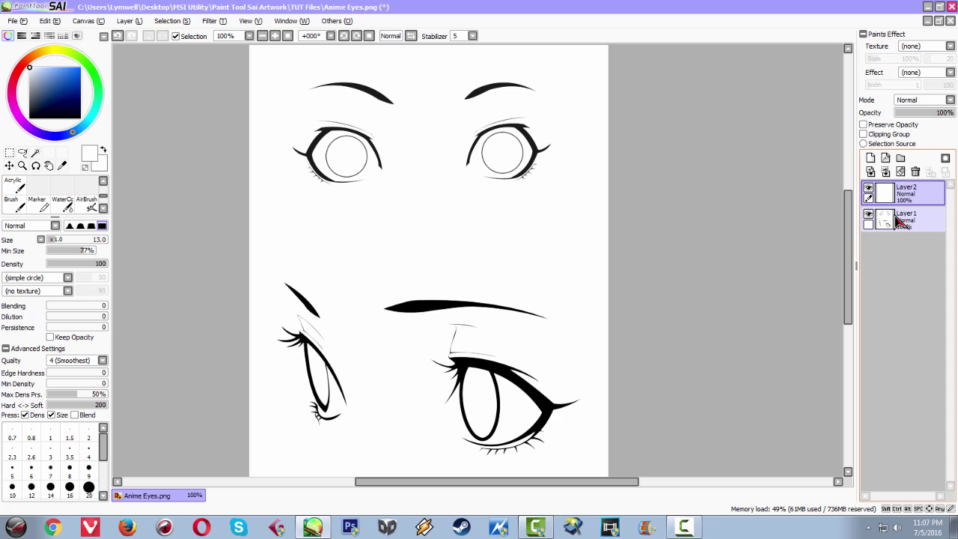
pyautogui.keyDown('ctrl'); pyautogui.click(888, 222); pyautogui.keyUp('ctrl')
pyautogui.moveTo(889, 193); pyautogui.dragTo(895, 215)
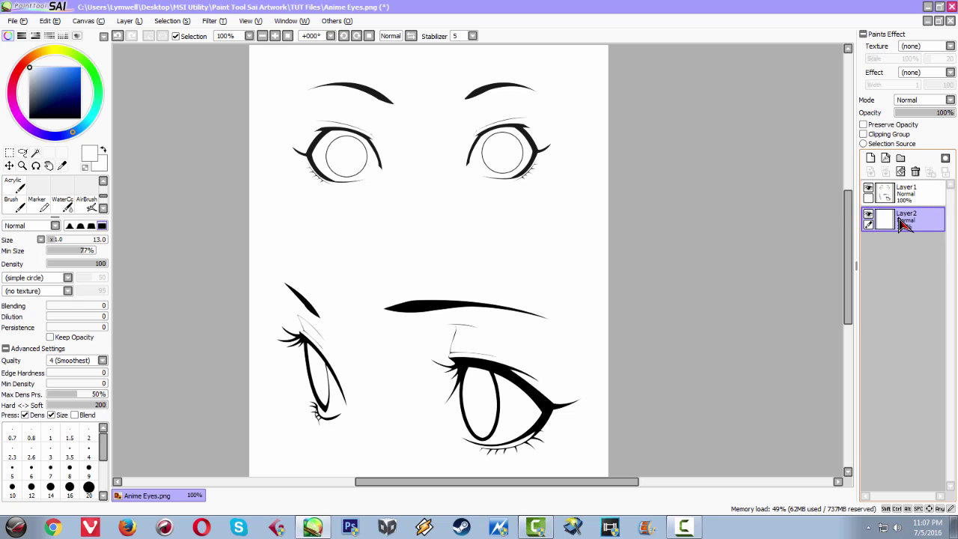
# - Choose a medium blue and select both irises of the upper pair of eyes with the Magic Wand
pyautogui.scroll(-1, 493, 193)
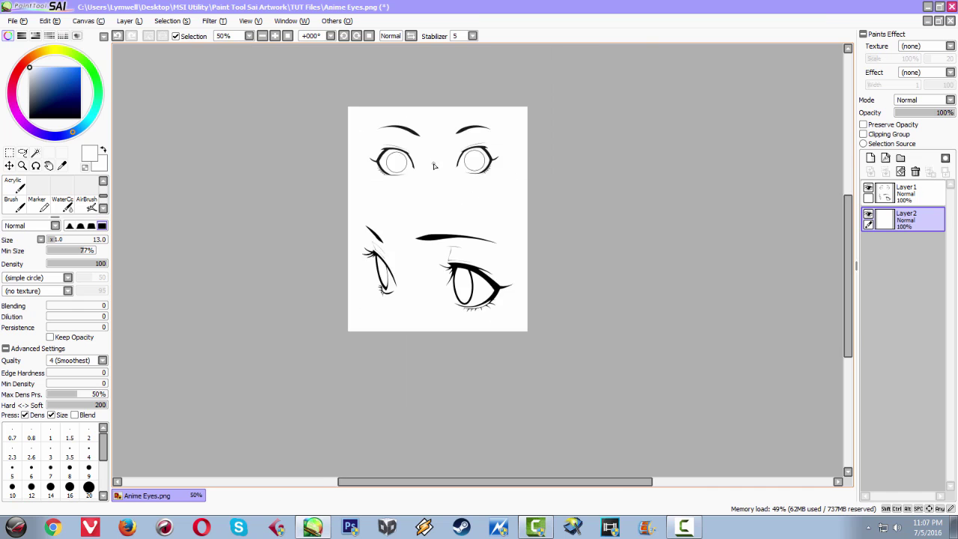
pyautogui.scroll(3, 419, 156)
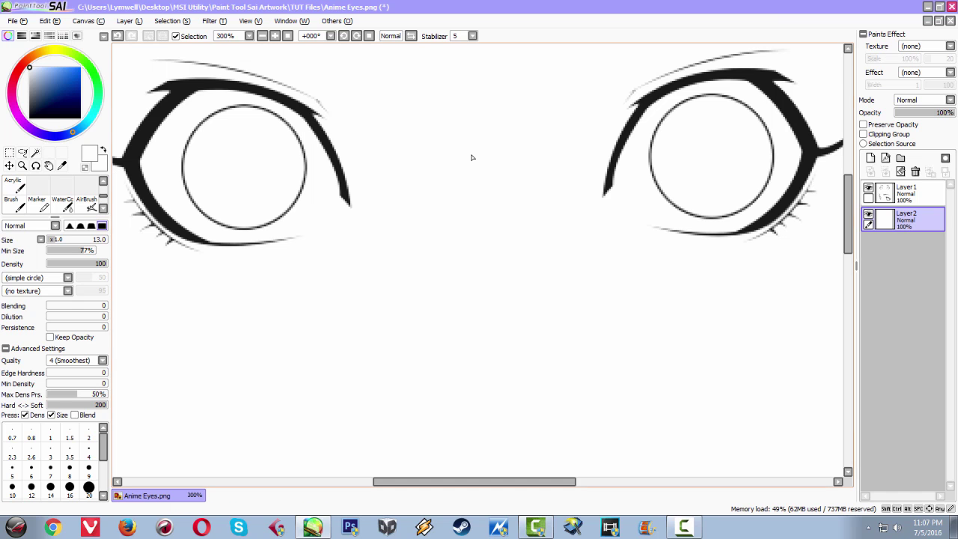
pyautogui.moveTo(147, 164); pyautogui.dragTo(173, 182)
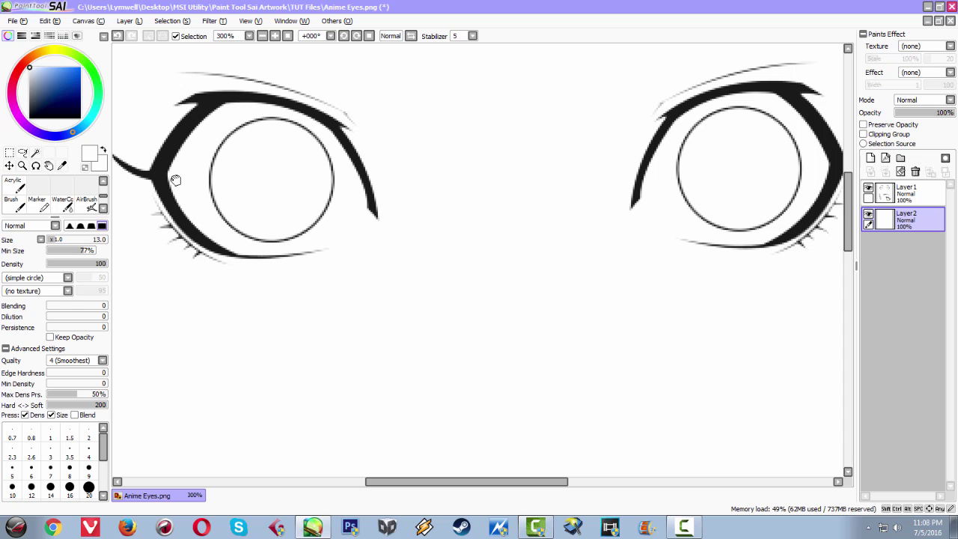
pyautogui.press('alt')
pyautogui.press('space')
pyautogui.press('w')
pyautogui.click(35, 153)
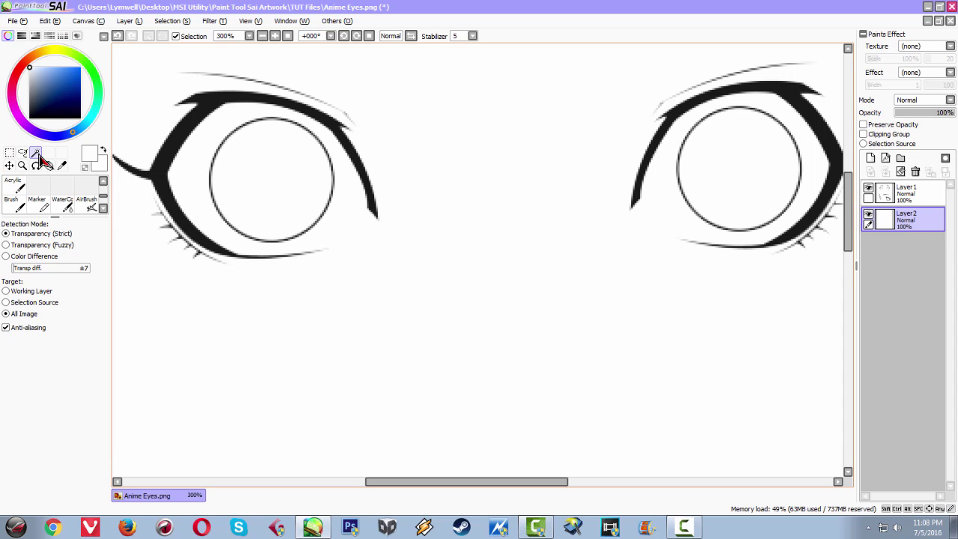
pyautogui.moveTo(285, 202); pyautogui.dragTo(252, 192)
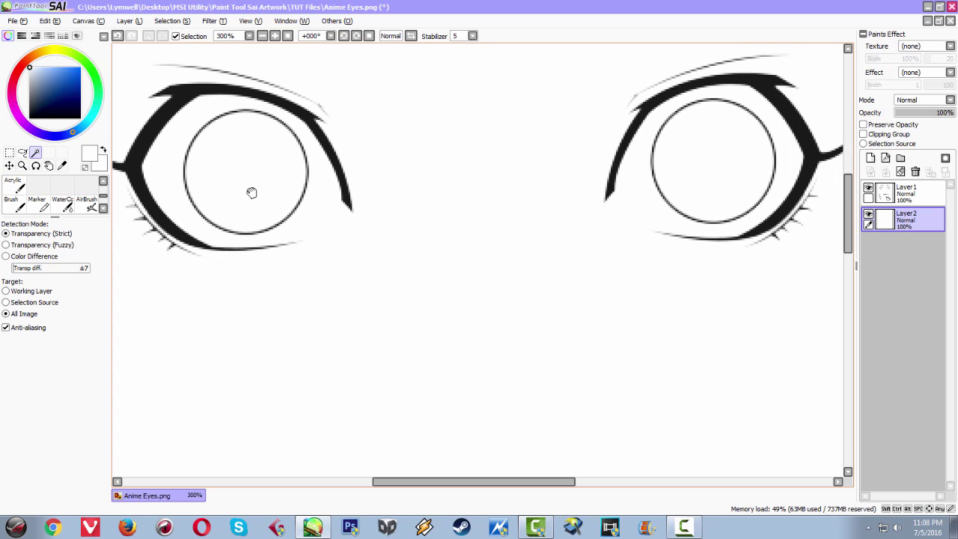
pyautogui.click(67, 78)
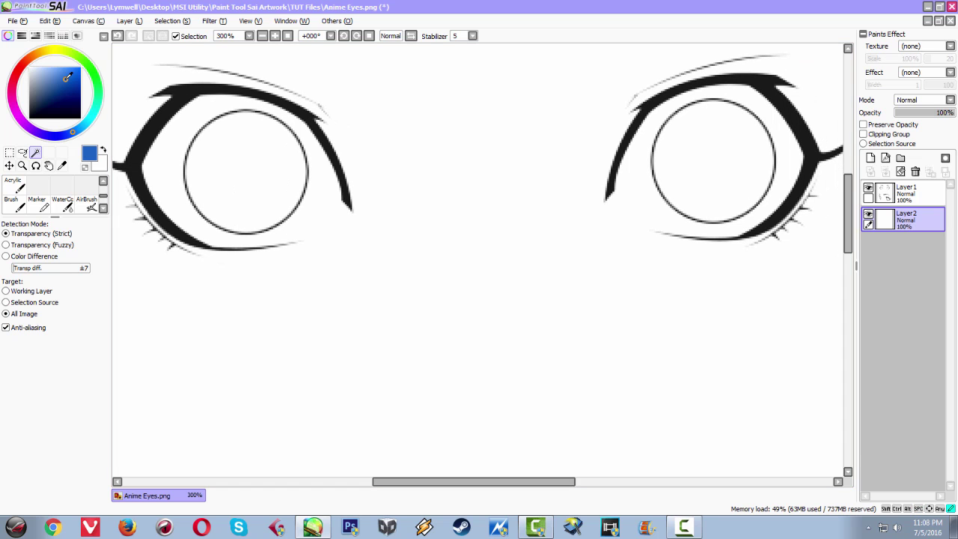
pyautogui.moveTo(68, 76); pyautogui.dragTo(69, 76)
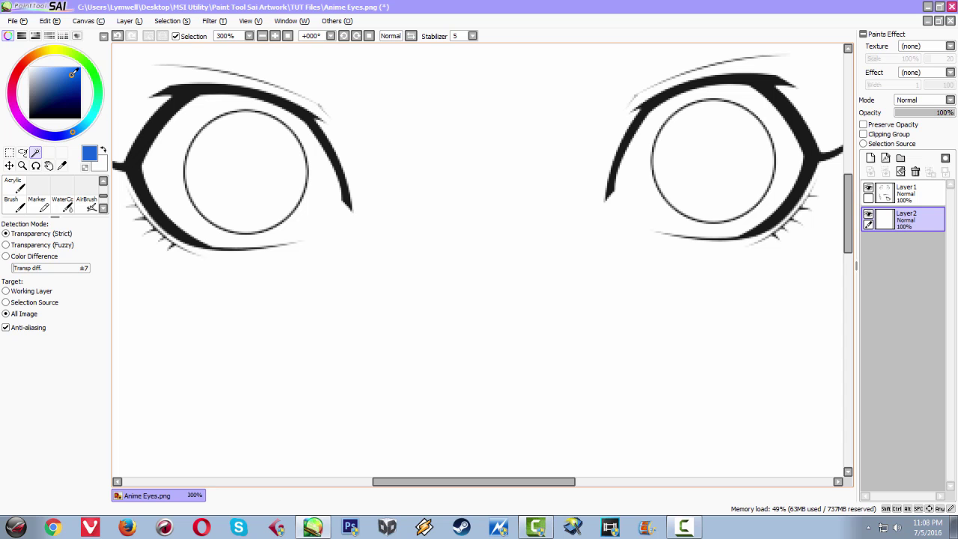
pyautogui.click(233, 169)
pyautogui.click(713, 170)
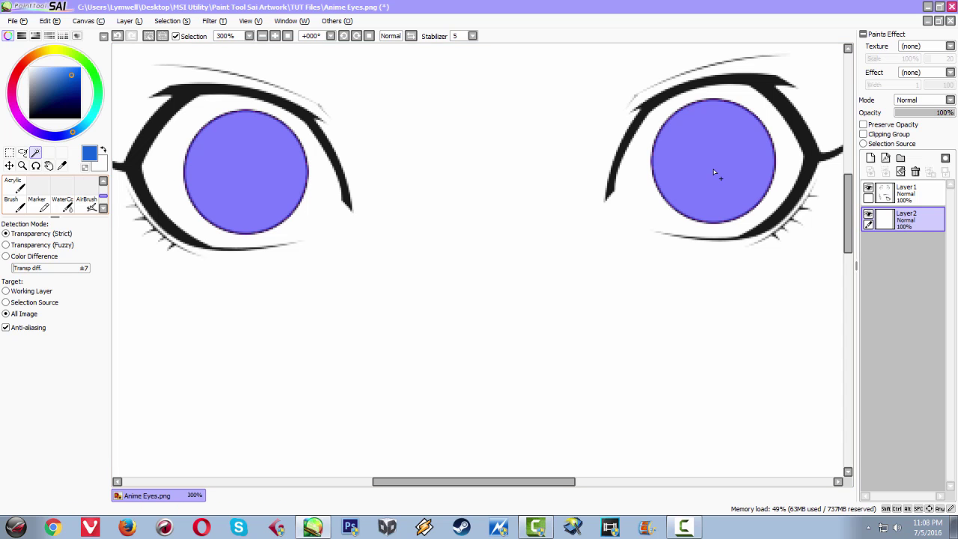
# - Fill both selected irises with the blue on Layer2 using the Bucket tool
pyautogui.scroll(2, 103, 199)
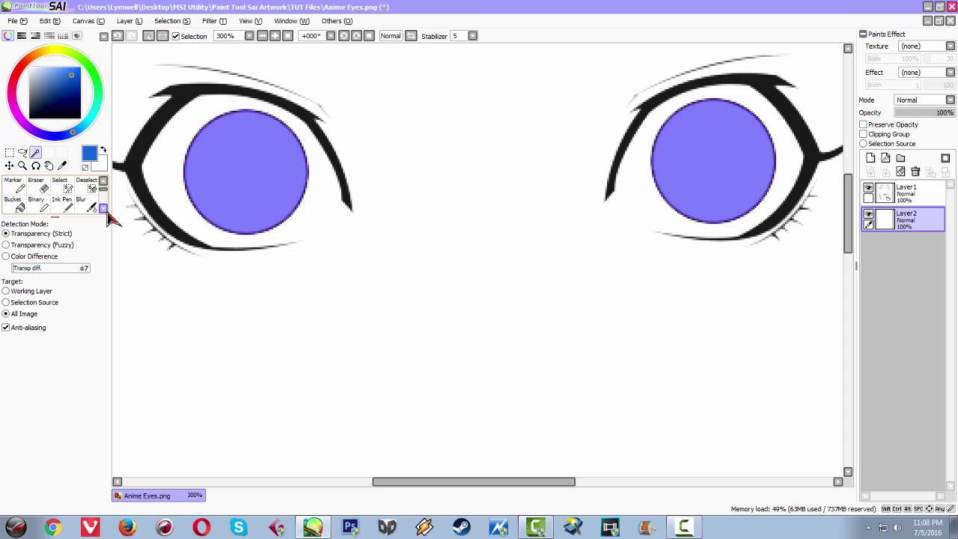
pyautogui.scroll(-1, 107, 211)
pyautogui.click(16, 207)
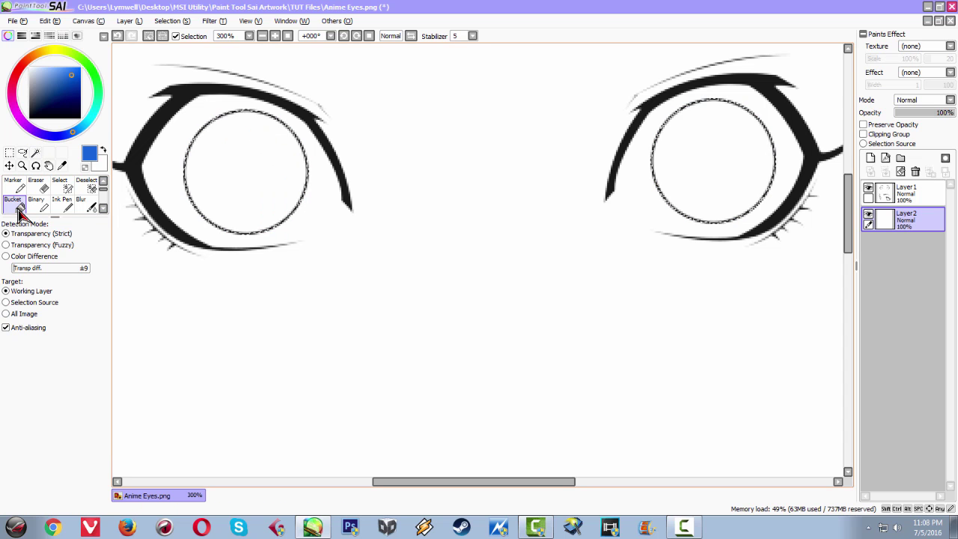
pyautogui.click(240, 171)
pyautogui.click(697, 159)
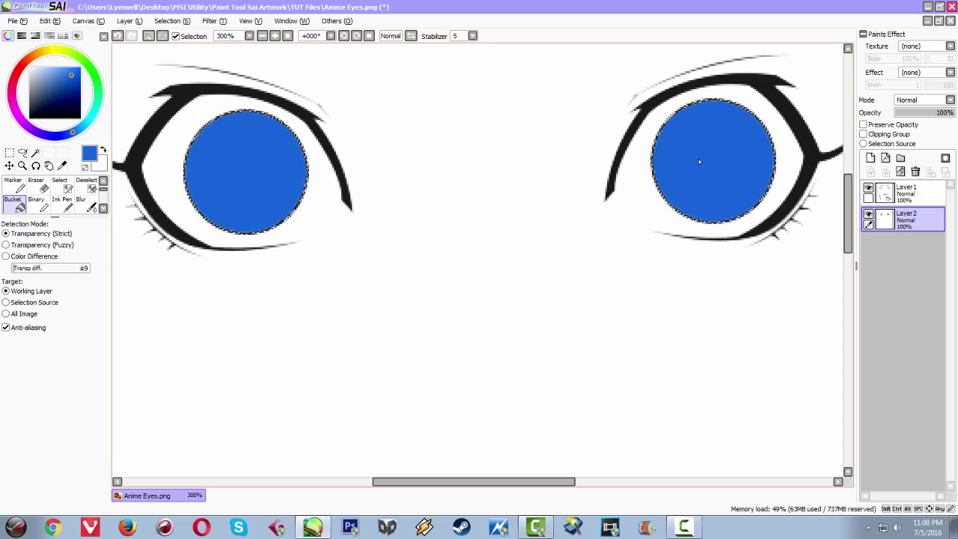
pyautogui.scroll(-2, 543, 233)
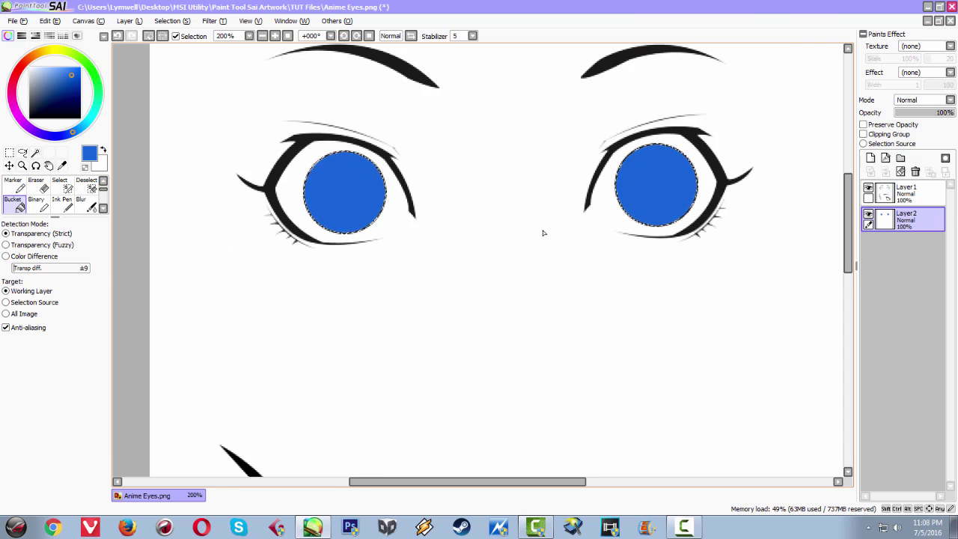
pyautogui.scroll(2, 543, 232)
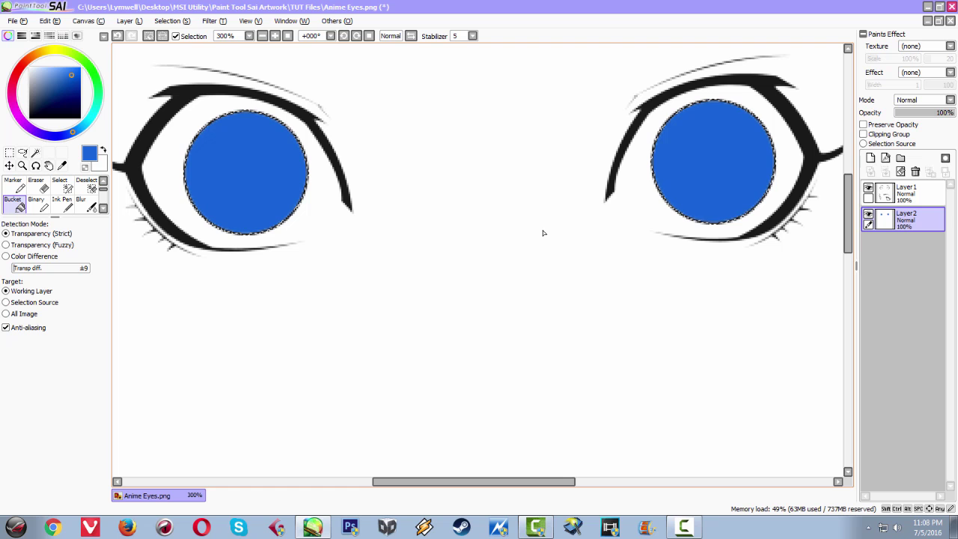
# - Clear the selection and add a new layer beneath the blue iris layer, Layer2
pyautogui.click(148, 36)
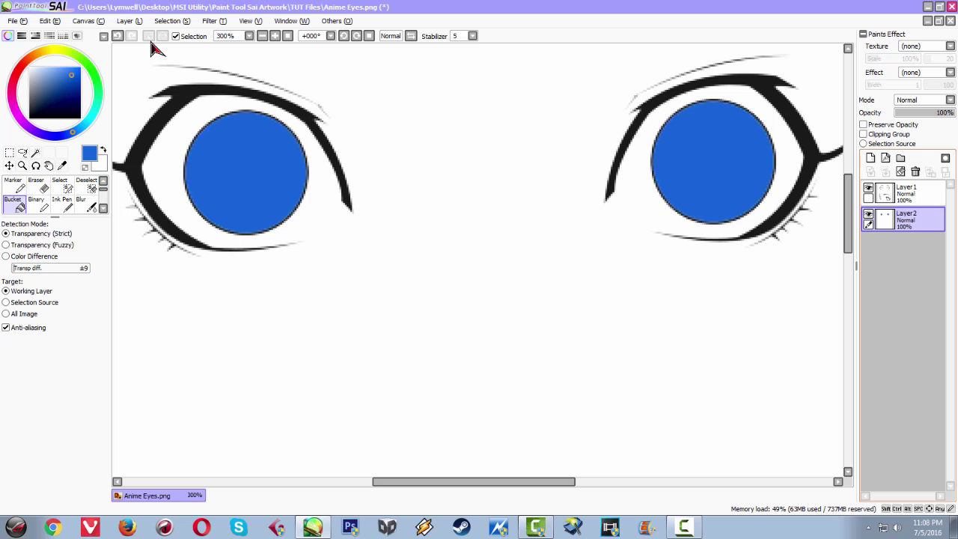
pyautogui.click(870, 159)
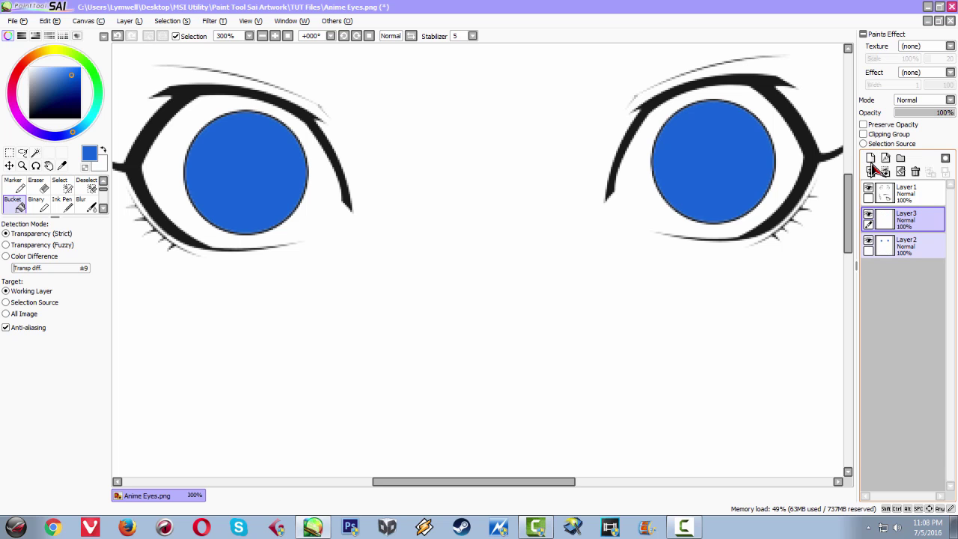
pyautogui.moveTo(888, 247); pyautogui.dragTo(889, 219)
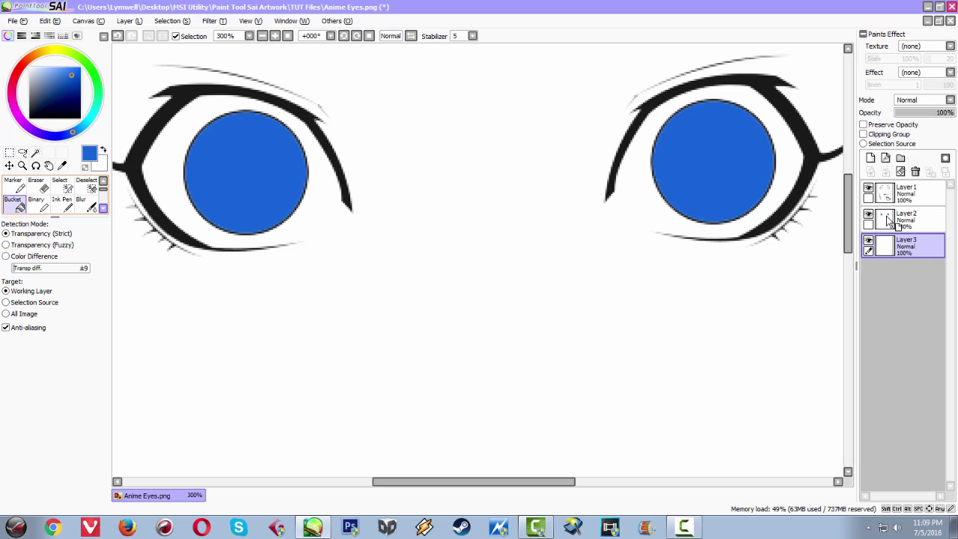
# - Set up the Lineart Clean brush at size 1 with a very pale blue colour
pyautogui.click(103, 208)
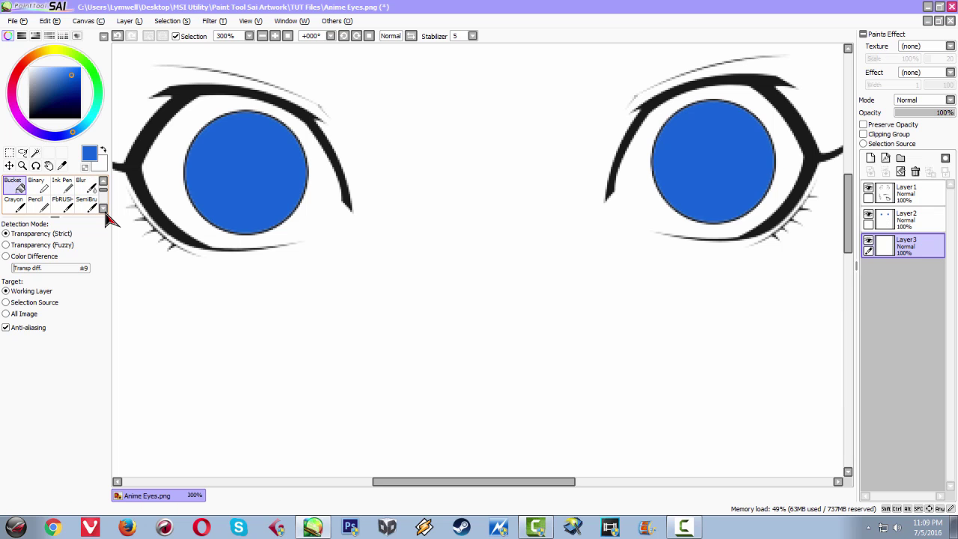
pyautogui.click(104, 190)
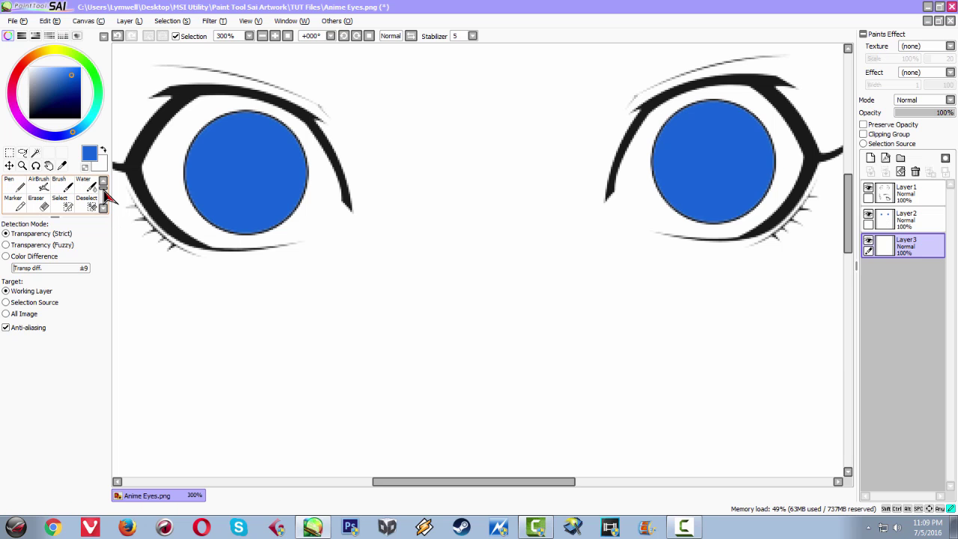
pyautogui.click(103, 209)
pyautogui.click(104, 209)
pyautogui.click(104, 208)
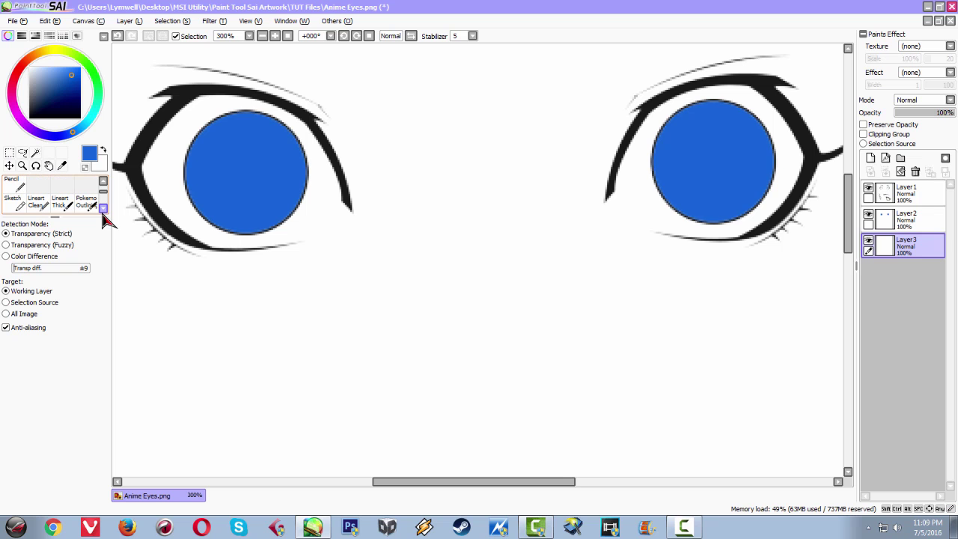
pyautogui.click(39, 209)
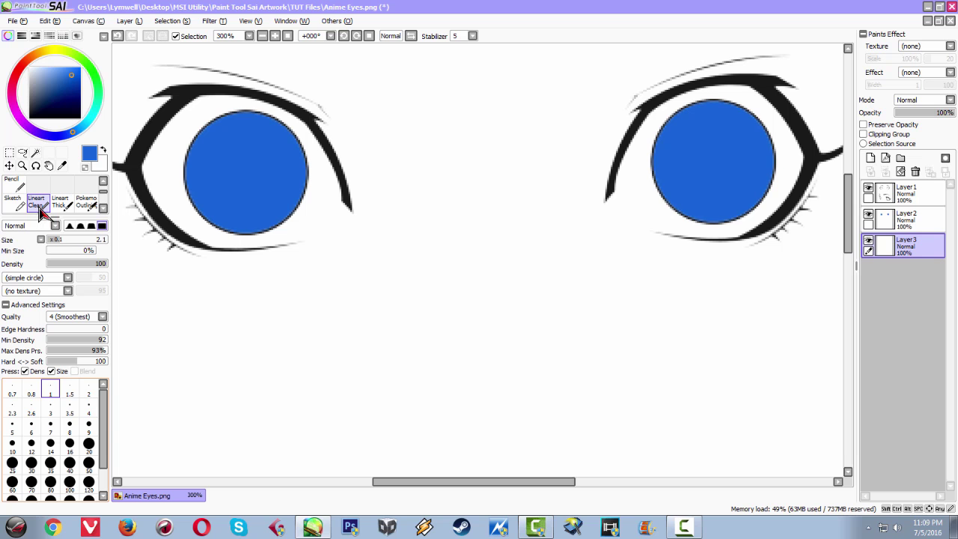
pyautogui.click(54, 394)
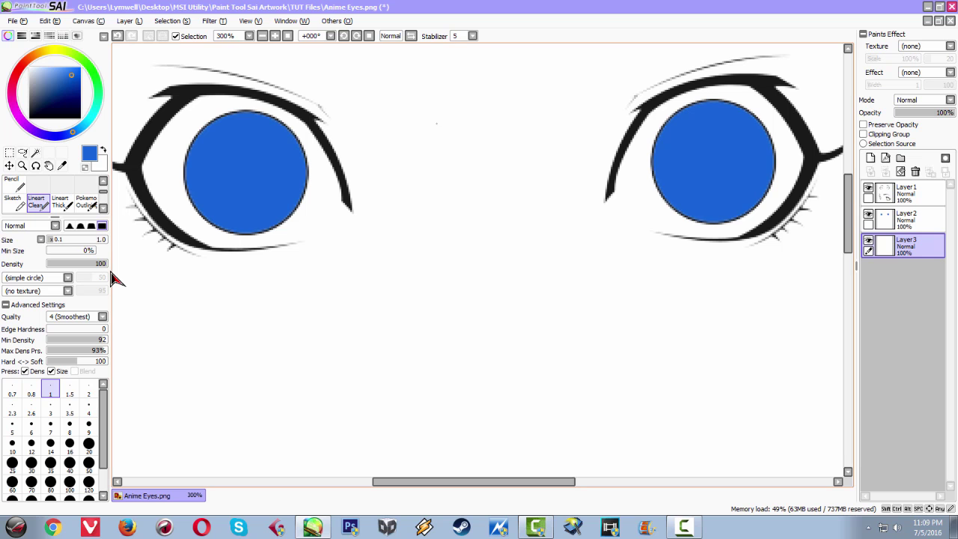
pyautogui.click(30, 70)
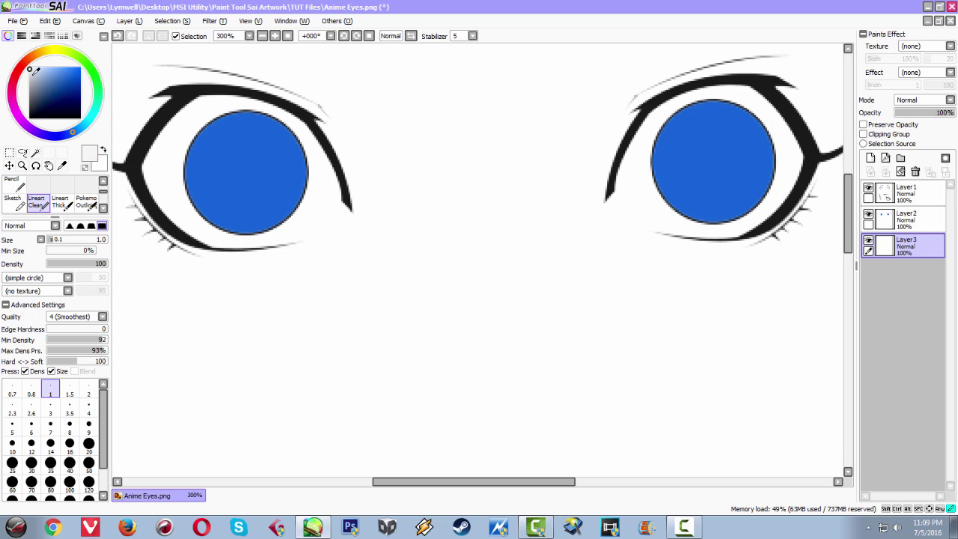
pyautogui.click(34, 70)
# - Draw a thin pale-blue line closing the open inner corner of the upper pair's left eye on Layer3
pyautogui.scroll(-3, 165, 251)
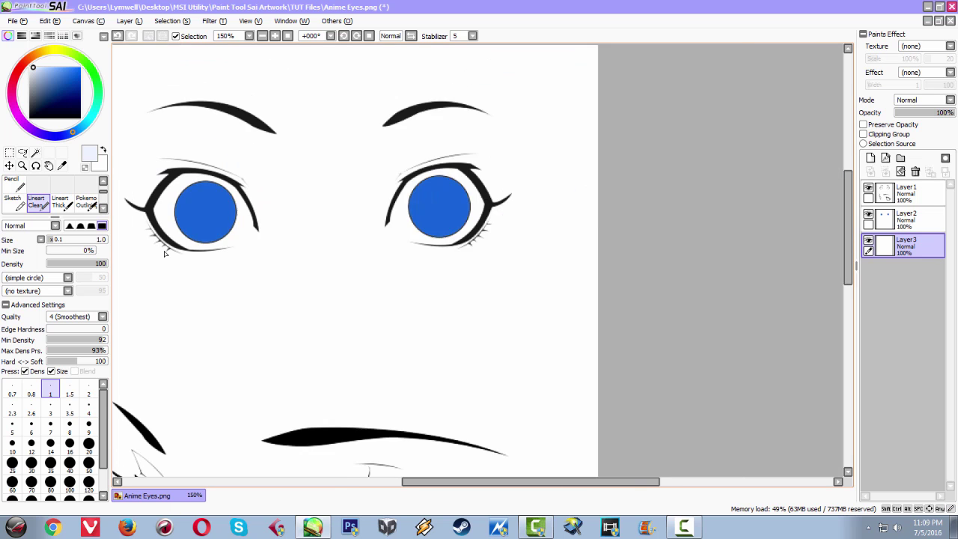
pyautogui.scroll(6, 164, 253)
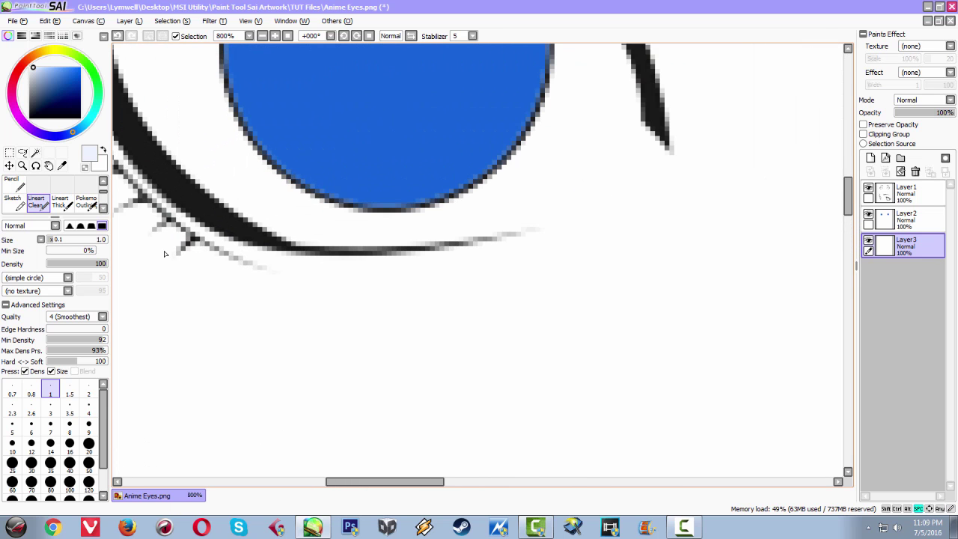
pyautogui.moveTo(537, 224); pyautogui.dragTo(412, 350)
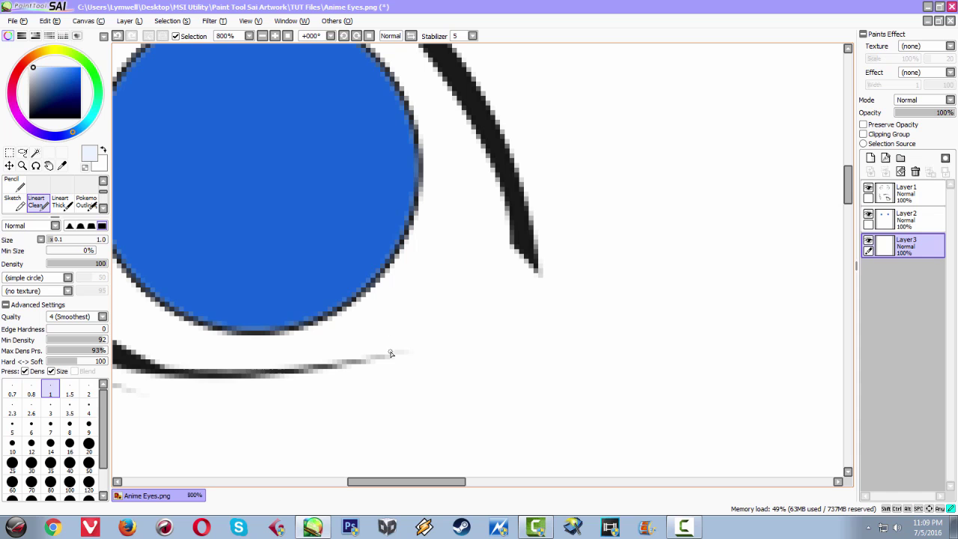
pyautogui.hotkey('ctrl', 'z')
pyautogui.hotkey('ctrl', 'z')
pyautogui.moveTo(517, 282); pyautogui.dragTo(512, 250)
# - Close the open inner corner of the upper pair's right eye with thin pale-blue strokes, redoing misplaced ones
pyautogui.press('space')
pyautogui.moveTo(481, 311); pyautogui.dragTo(267, 327)
pyautogui.moveTo(376, 296); pyautogui.dragTo(179, 228)
pyautogui.moveTo(674, 292)
pyautogui.mouseDown()
pyautogui.moveTo(512, 289)
pyautogui.moveTo(392, 306)
pyautogui.mouseUp()
pyautogui.moveTo(470, 240); pyautogui.dragTo(481, 183)
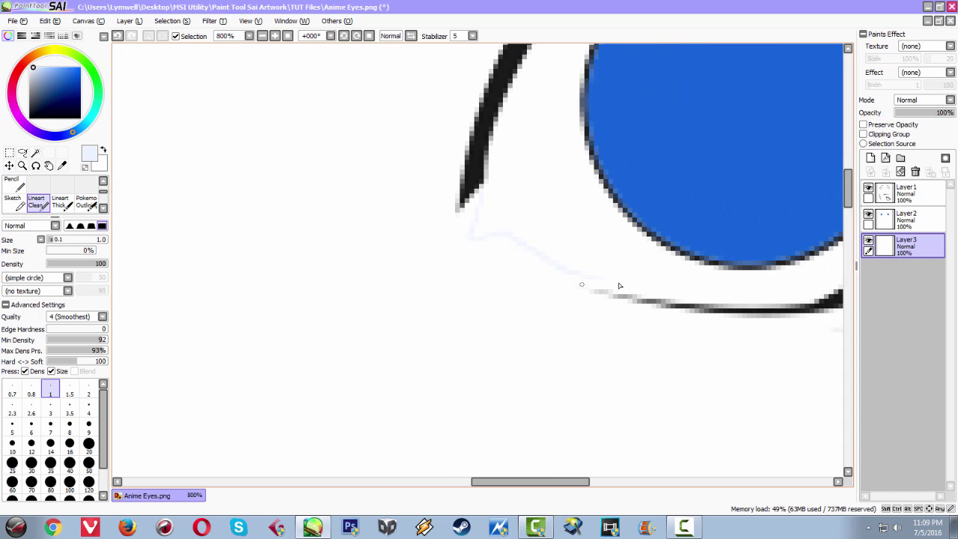
pyautogui.hotkey('ctrl', 'z')
pyautogui.moveTo(605, 293); pyautogui.dragTo(473, 248)
pyautogui.moveTo(485, 180); pyautogui.dragTo(485, 238)
pyautogui.hotkey('ctrl', 'z')
pyautogui.moveTo(484, 182); pyautogui.dragTo(483, 221)
pyautogui.moveTo(521, 261); pyautogui.dragTo(458, 221)
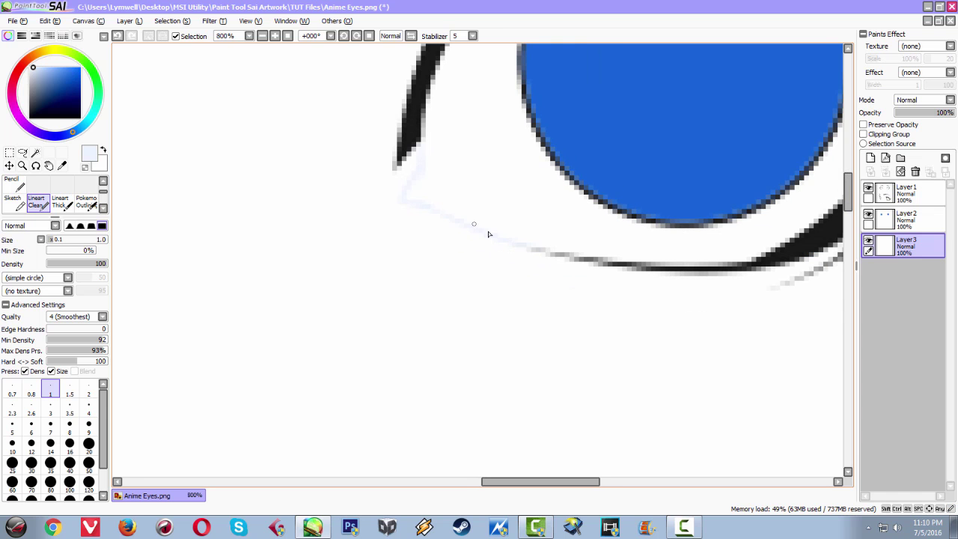
pyautogui.scroll(-4, 488, 235)
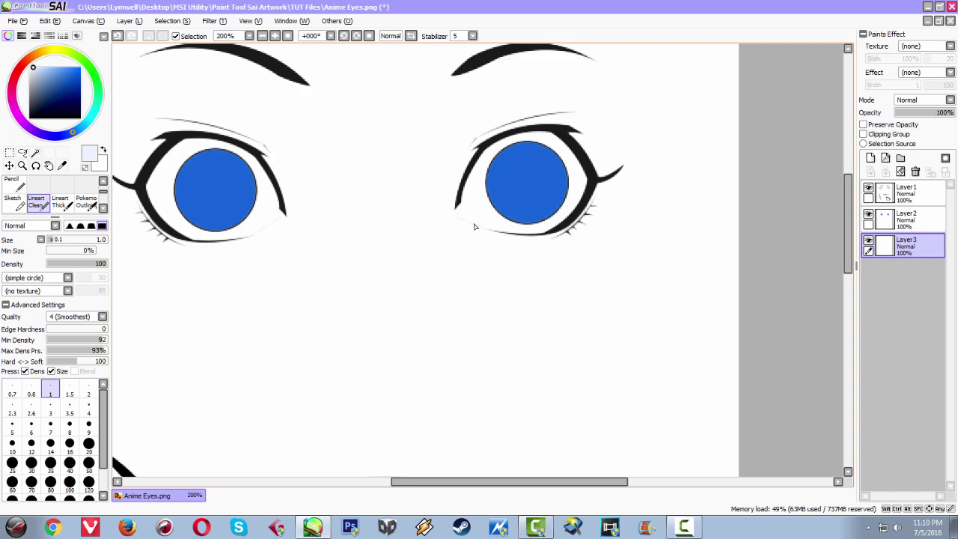
# - Select the whites of both eyes in the upper pair with the Magic Wand, leaving out the blue irises
pyautogui.scroll(1, 473, 226)
pyautogui.moveTo(321, 185); pyautogui.dragTo(419, 173)
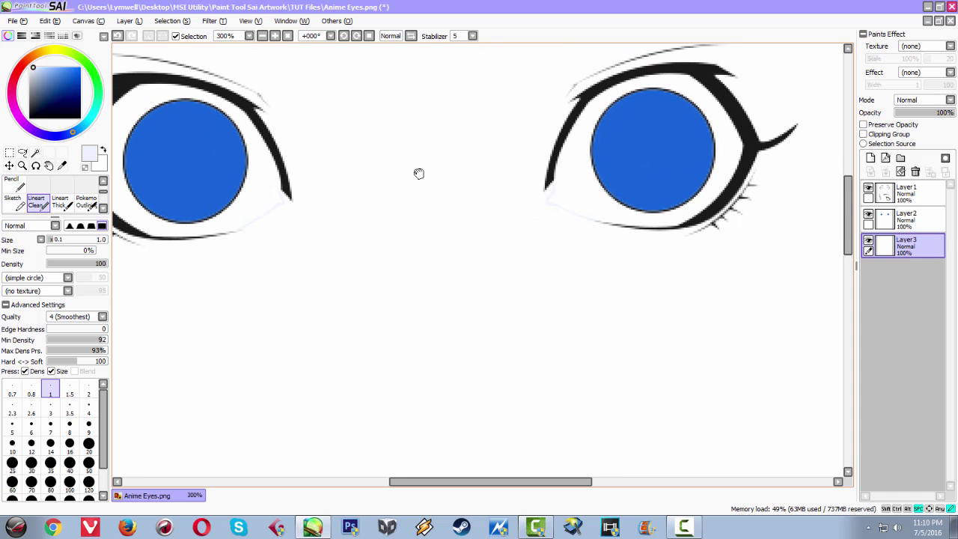
pyautogui.press('w')
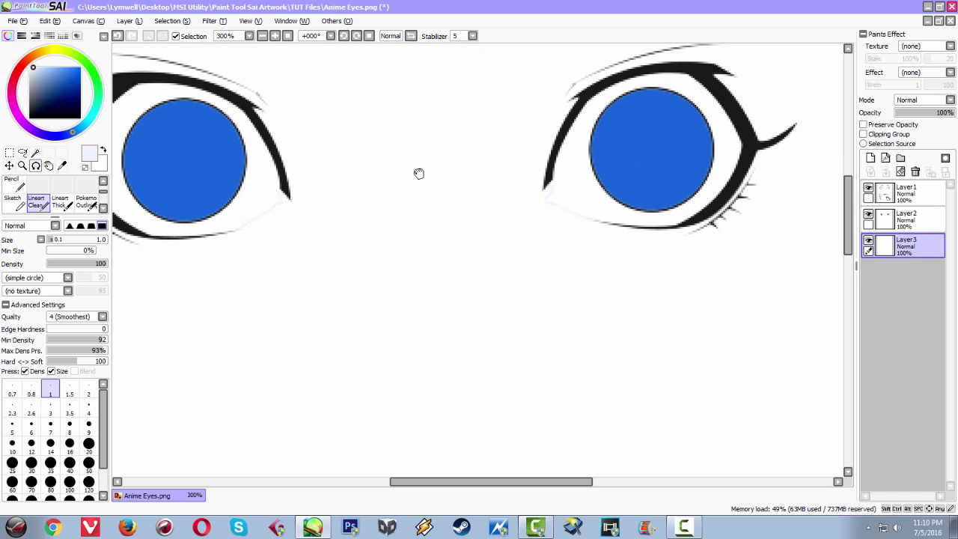
pyautogui.click(35, 154)
pyautogui.moveTo(297, 163); pyautogui.dragTo(379, 165)
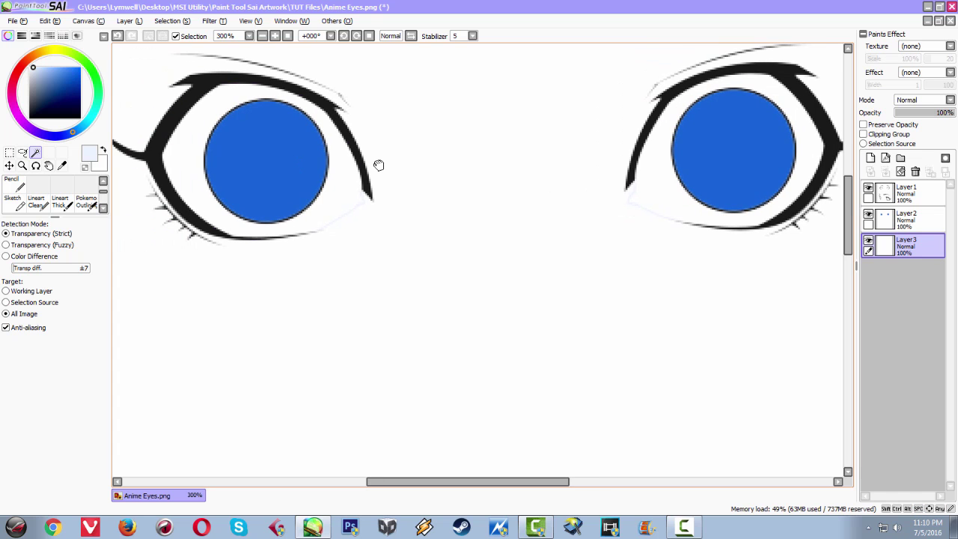
pyautogui.click(177, 162)
pyautogui.moveTo(657, 219); pyautogui.dragTo(544, 209)
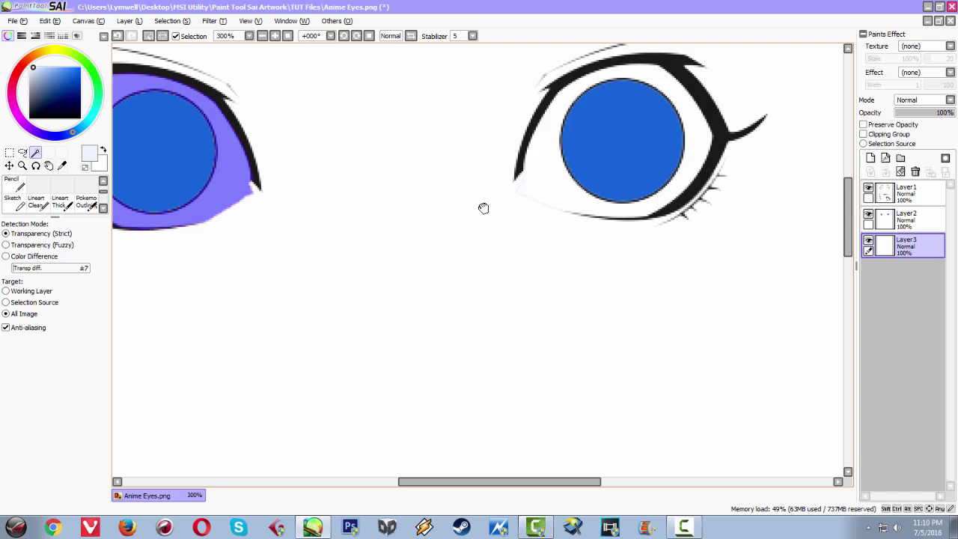
pyautogui.click(551, 182)
pyautogui.moveTo(337, 186); pyautogui.dragTo(436, 203)
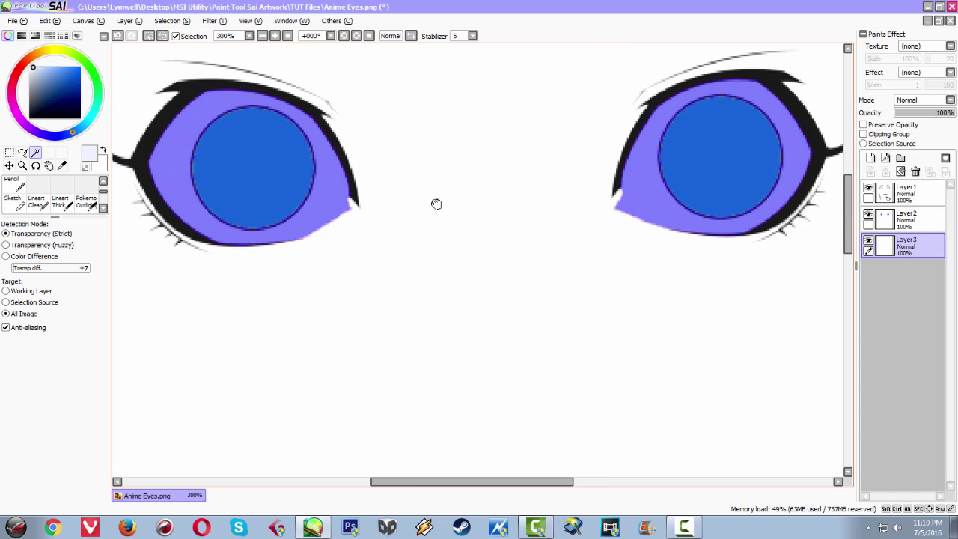
# - Fill both selected eye whites with the very pale blue on Layer3 using the Bucket, and clear the selection
pyautogui.click(104, 182)
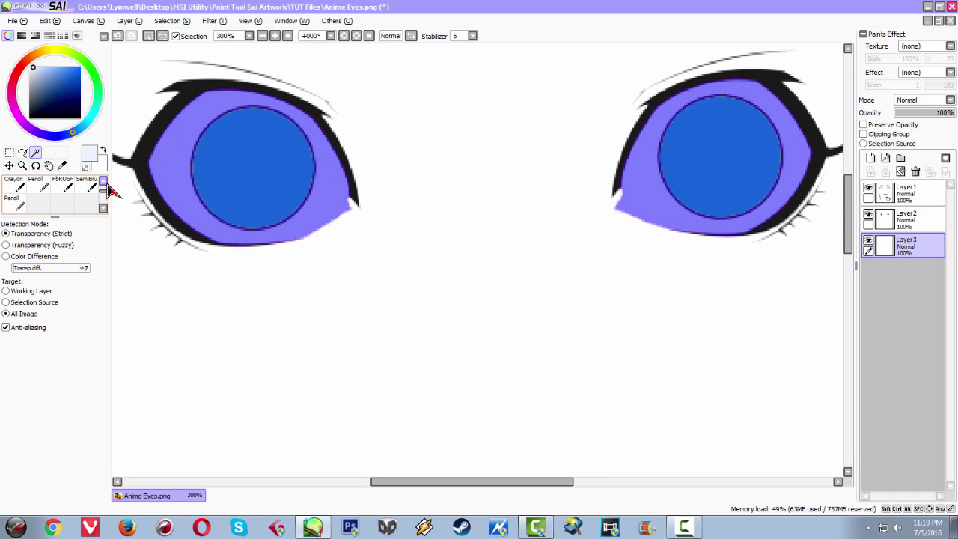
pyautogui.click(104, 182)
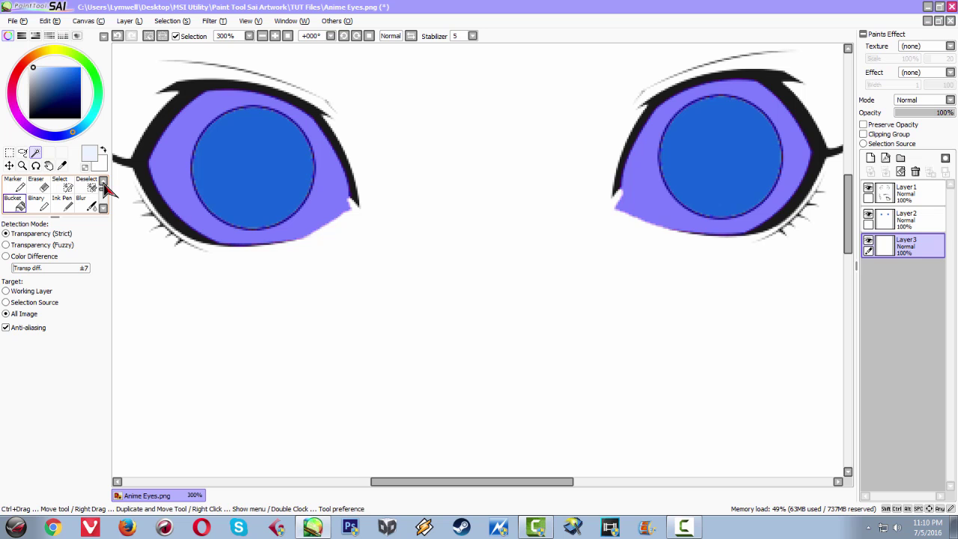
pyautogui.click(17, 203)
pyautogui.click(166, 166)
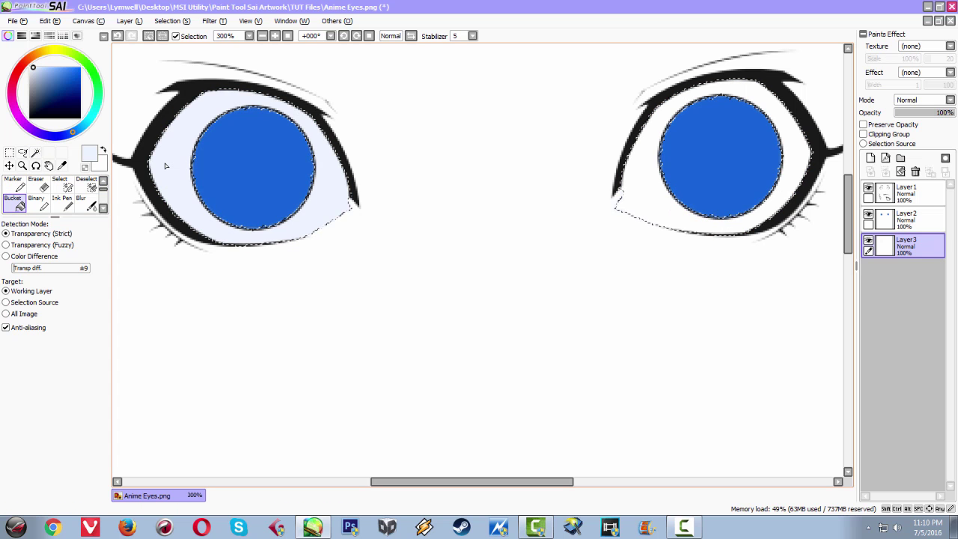
pyautogui.click(640, 182)
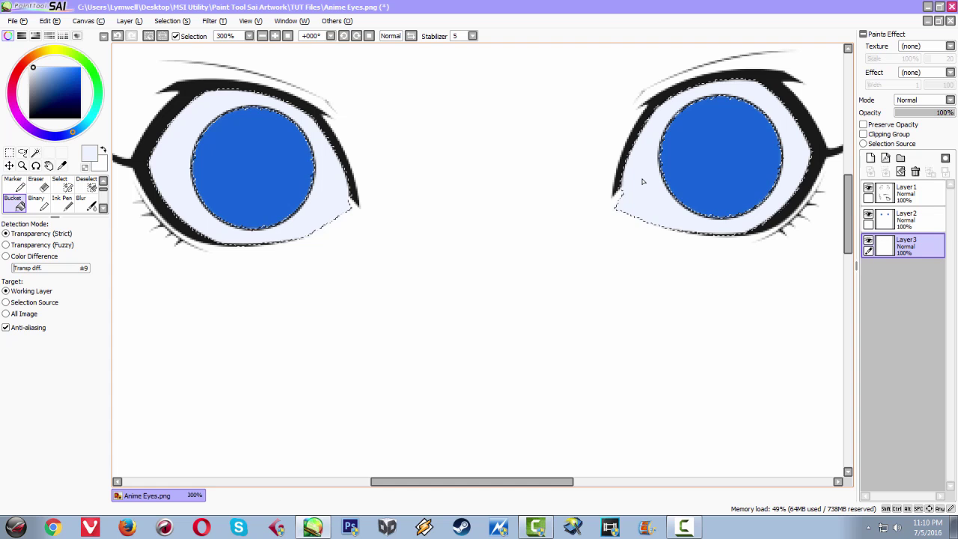
pyautogui.click(149, 36)
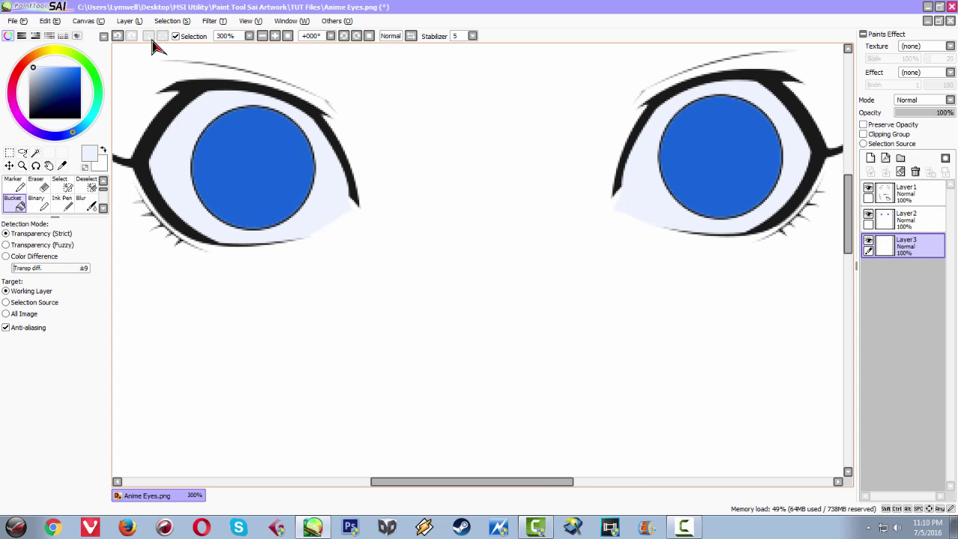
pyautogui.scroll(-2, 290, 255)
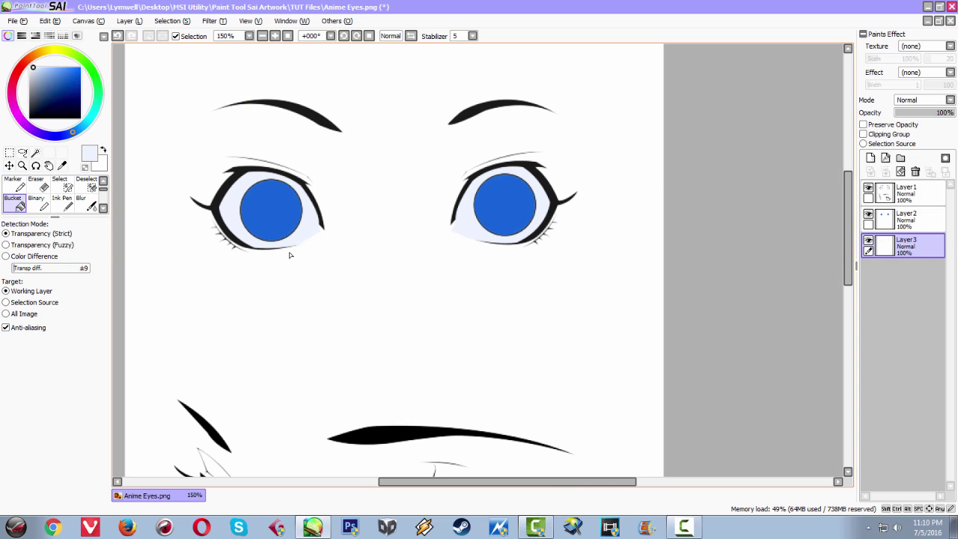
pyautogui.scroll(2, 289, 255)
pyautogui.scroll(2, 290, 255)
pyautogui.scroll(-2, 290, 256)
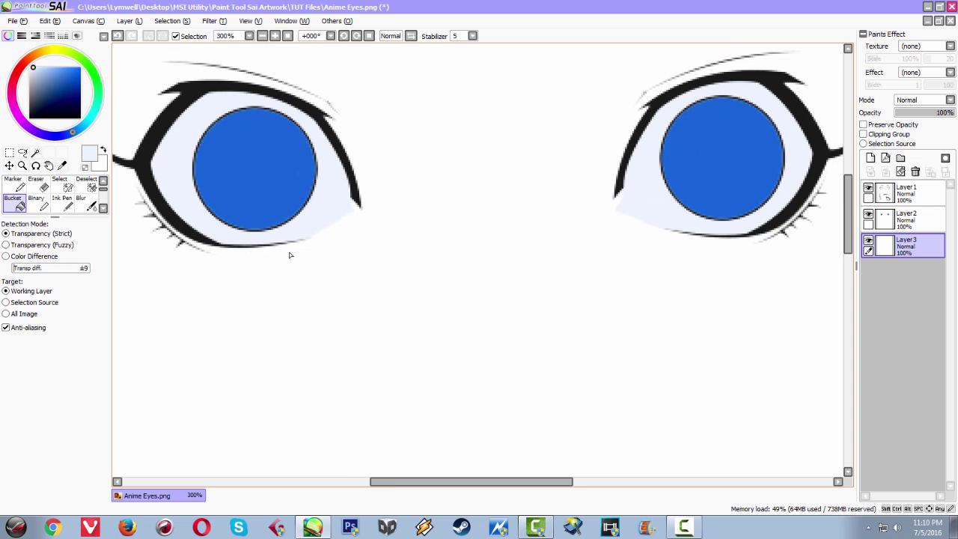
pyautogui.scroll(1, 289, 256)
pyautogui.scroll(-1, 289, 255)
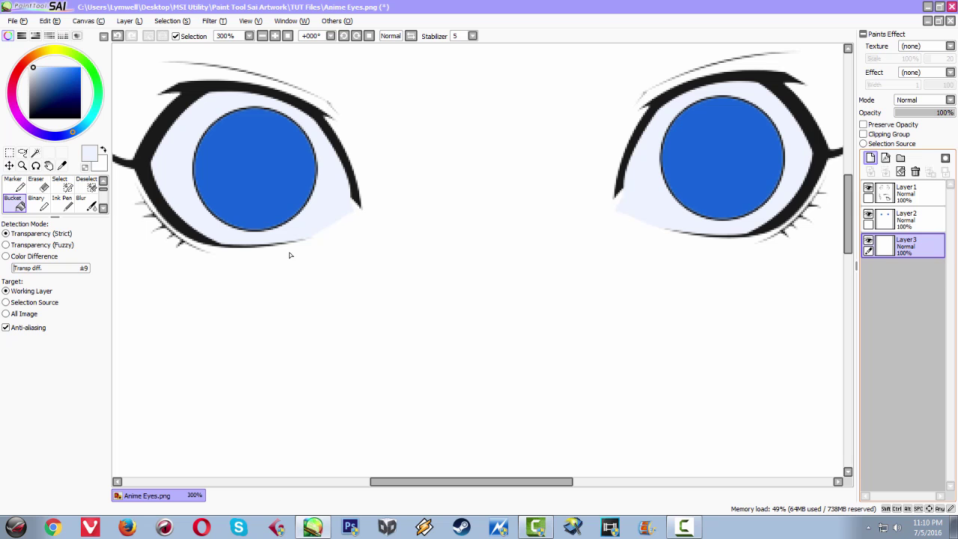
# - Add a new layer above Layer3 and make it a clipping group on the eye whites
pyautogui.click(871, 158)
pyautogui.click(863, 134)
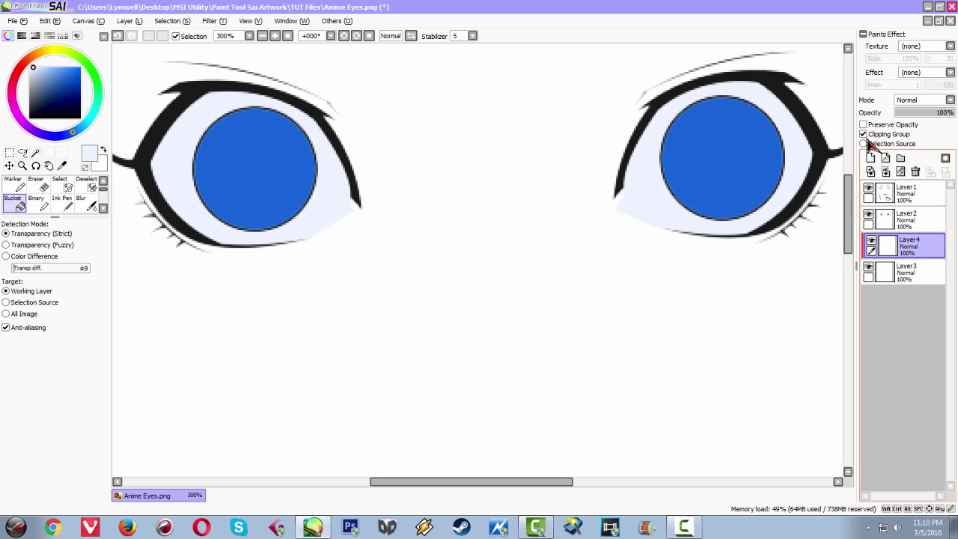
pyautogui.moveTo(569, 238); pyautogui.dragTo(494, 241)
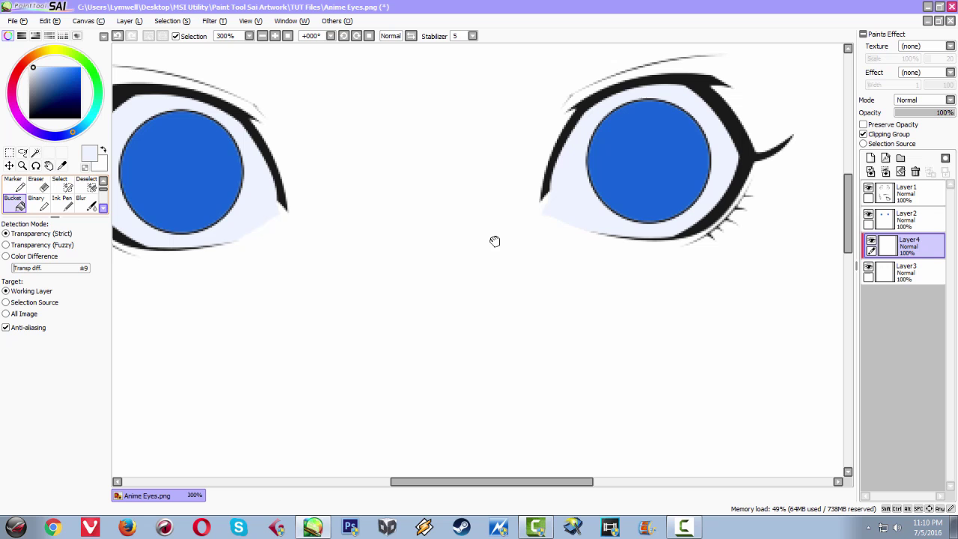
# - Choose the WaterColor brush for shading the eye whites
pyautogui.click(106, 211)
pyautogui.click(104, 181)
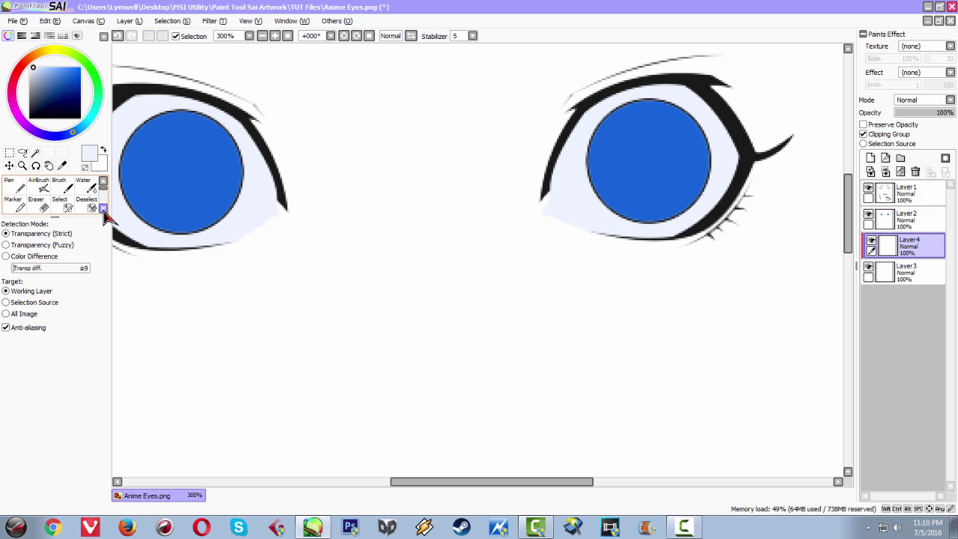
pyautogui.click(104, 209)
pyautogui.click(104, 209)
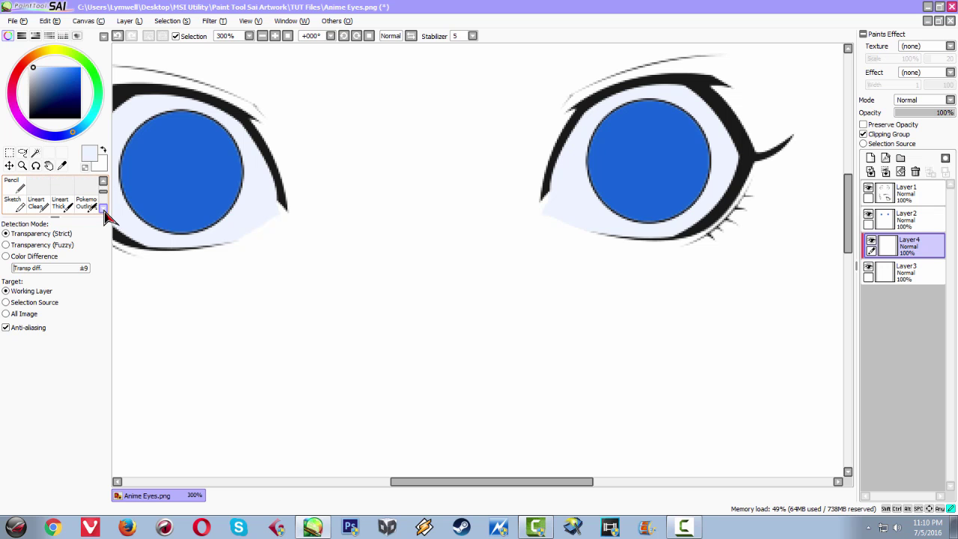
pyautogui.click(104, 209)
pyautogui.click(104, 210)
pyautogui.click(104, 210)
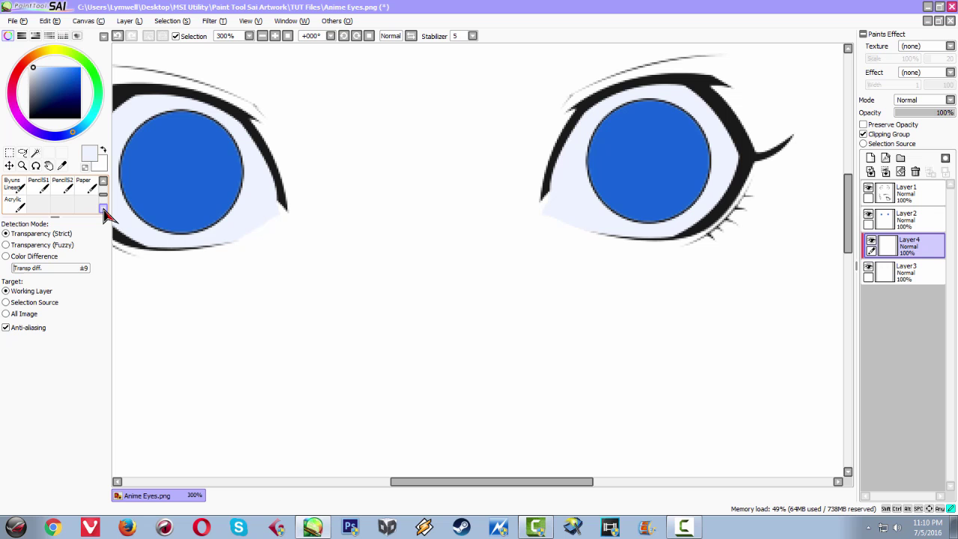
pyautogui.click(104, 209)
pyautogui.click(63, 204)
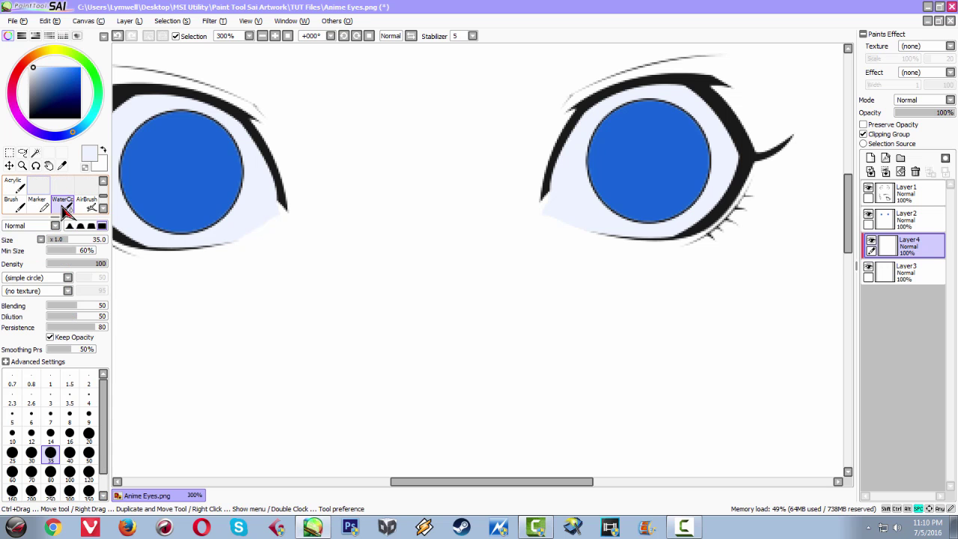
pyautogui.moveTo(461, 141); pyautogui.dragTo(363, 162)
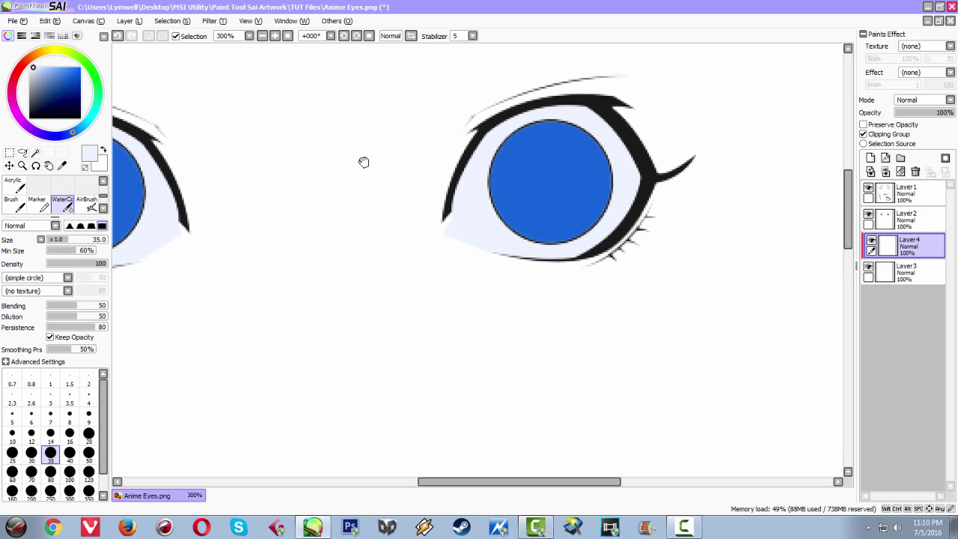
# - Pick a light greyish blue, slightly darker than the eye whites, as the shading colour
pyautogui.click(31, 77)
pyautogui.click(36, 72)
pyautogui.moveTo(42, 71); pyautogui.dragTo(40, 76)
pyautogui.moveTo(34, 73); pyautogui.dragTo(35, 73)
# - Shade the white of the upper pair's right eye softly beneath the upper lid on Layer4
pyautogui.moveTo(343, 152); pyautogui.dragTo(301, 141)
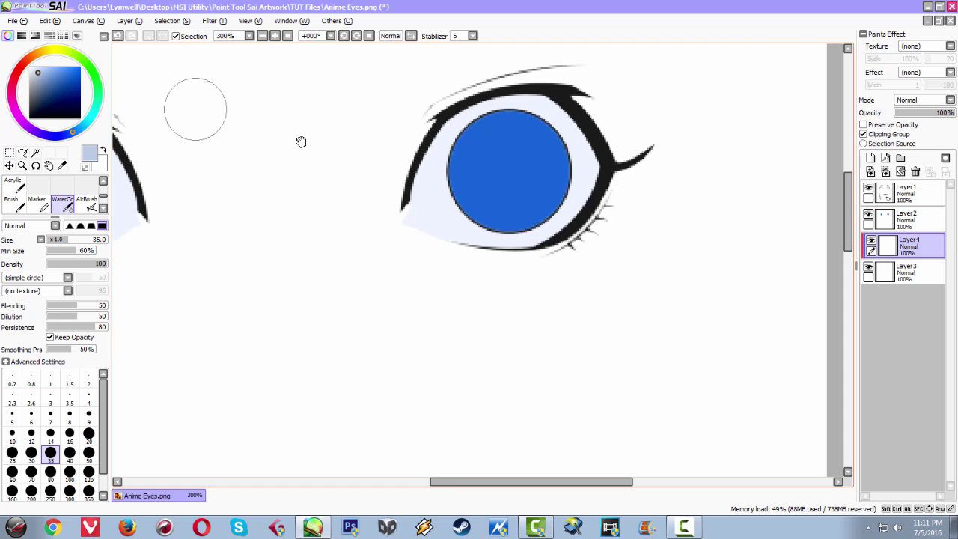
pyautogui.moveTo(295, 192); pyautogui.dragTo(214, 212)
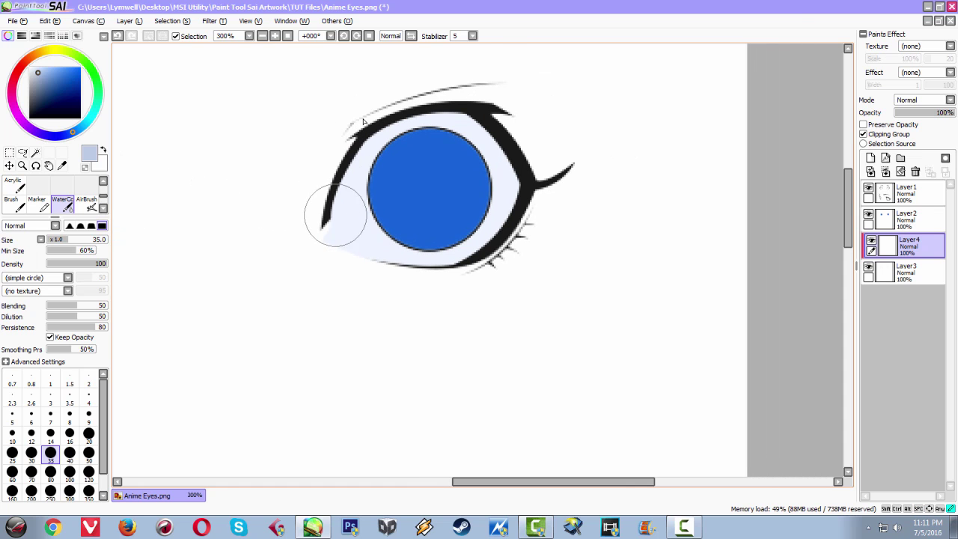
pyautogui.moveTo(363, 179)
pyautogui.mouseDown()
pyautogui.moveTo(383, 116)
pyautogui.moveTo(416, 115)
pyautogui.moveTo(454, 93)
pyautogui.moveTo(471, 93)
pyautogui.moveTo(462, 136)
pyautogui.moveTo(502, 131)
pyautogui.moveTo(499, 168)
pyautogui.moveTo(502, 143)
pyautogui.mouseUp()
pyautogui.moveTo(387, 150)
pyautogui.mouseDown()
pyautogui.moveTo(352, 176)
pyautogui.moveTo(321, 234)
pyautogui.moveTo(362, 187)
pyautogui.moveTo(473, 120)
pyautogui.mouseUp()
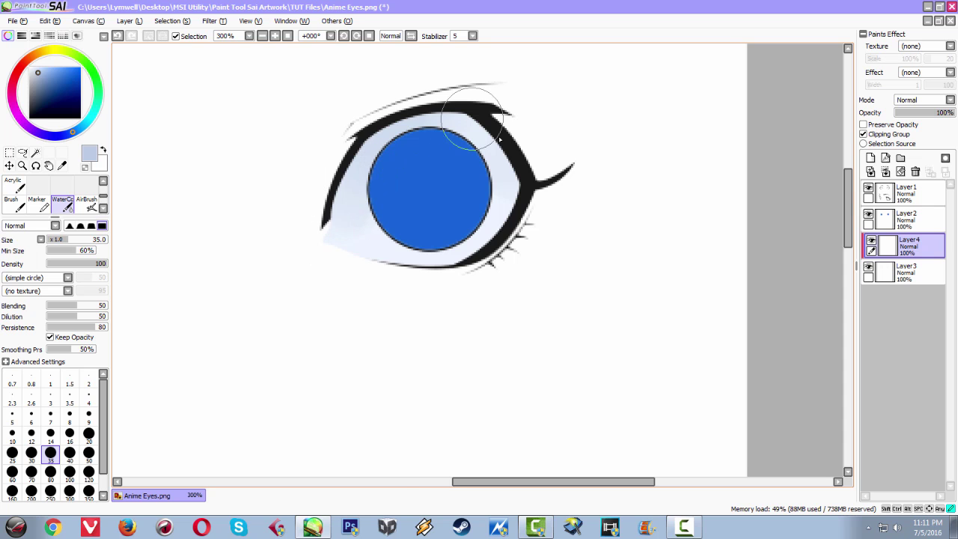
# - Shade the white of the upper pair's left eye beneath the upper lid with the same light greyish blue
pyautogui.moveTo(352, 163); pyautogui.dragTo(657, 135)
pyautogui.moveTo(221, 77)
pyautogui.mouseDown()
pyautogui.moveTo(162, 161)
pyautogui.moveTo(209, 128)
pyautogui.moveTo(234, 91)
pyautogui.moveTo(192, 160)
pyautogui.moveTo(162, 157)
pyautogui.moveTo(259, 90)
pyautogui.moveTo(265, 98)
pyautogui.moveTo(297, 86)
pyautogui.moveTo(321, 120)
pyautogui.moveTo(341, 188)
pyautogui.mouseUp()
pyautogui.moveTo(159, 166)
pyautogui.mouseDown()
pyautogui.moveTo(180, 179)
pyautogui.moveTo(144, 168)
pyautogui.mouseUp()
pyautogui.scroll(-5, 180, 150)
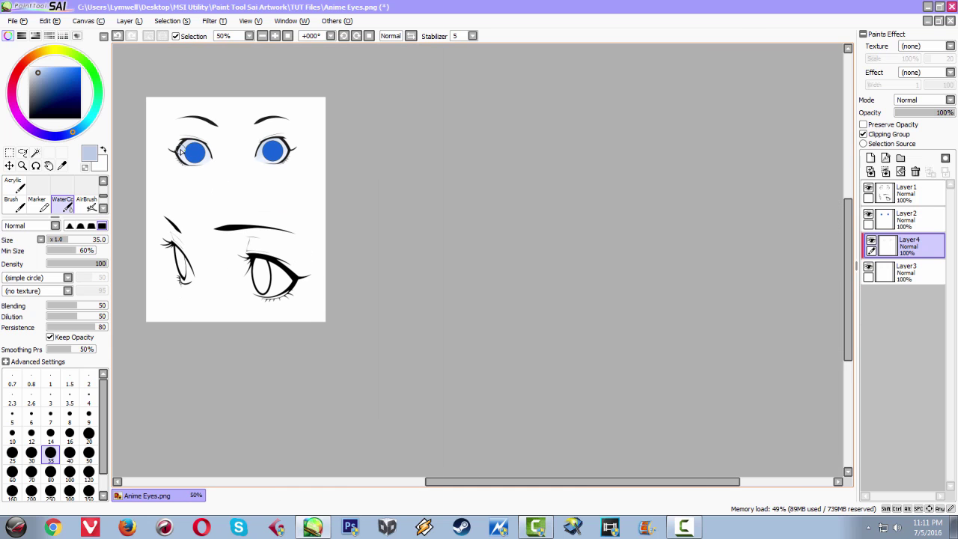
pyautogui.scroll(2, 180, 152)
pyautogui.scroll(-1, 181, 152)
pyautogui.scroll(1, 181, 151)
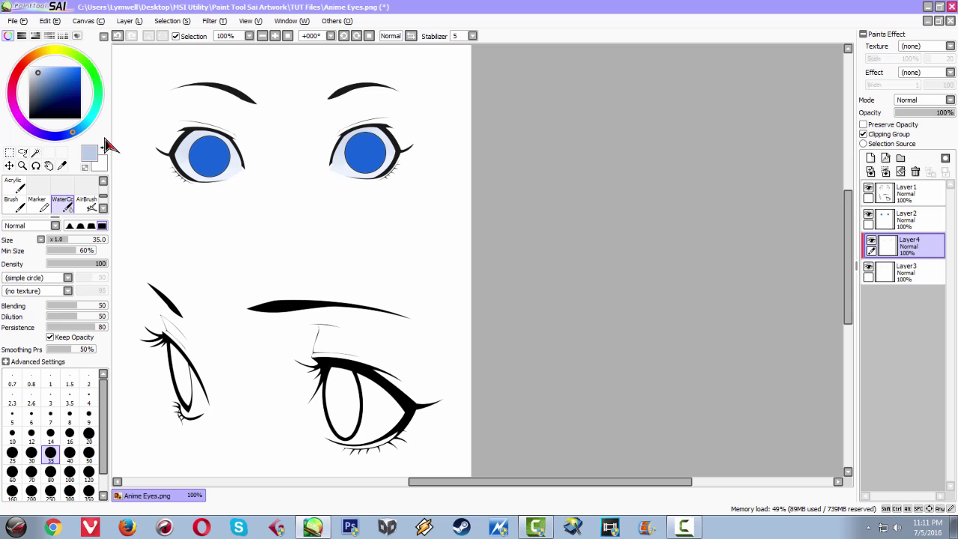
# - Pick a darker greyish blue and deepen the shadow beneath the upper lid of the upper pair's left eye
pyautogui.click(39, 78)
pyautogui.scroll(-1, 192, 221)
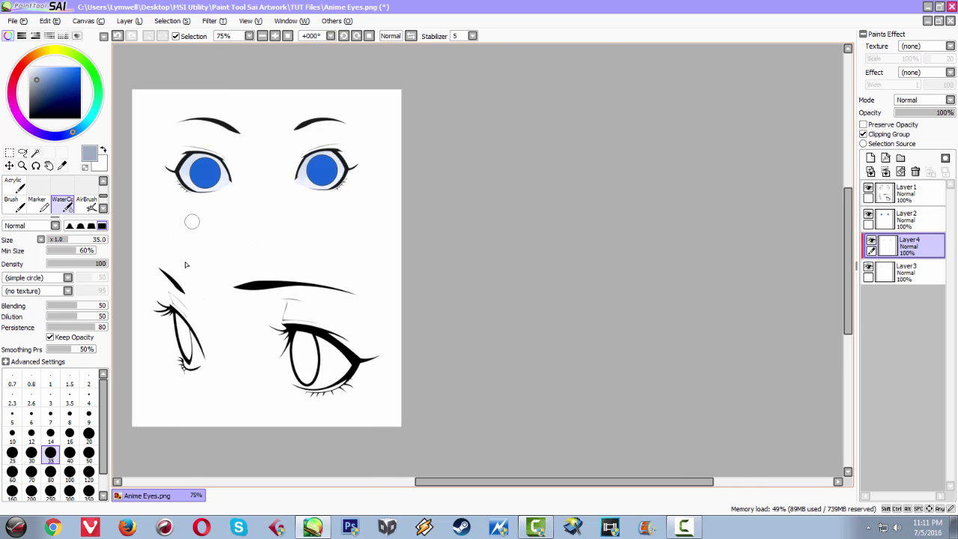
pyautogui.scroll(4, 192, 222)
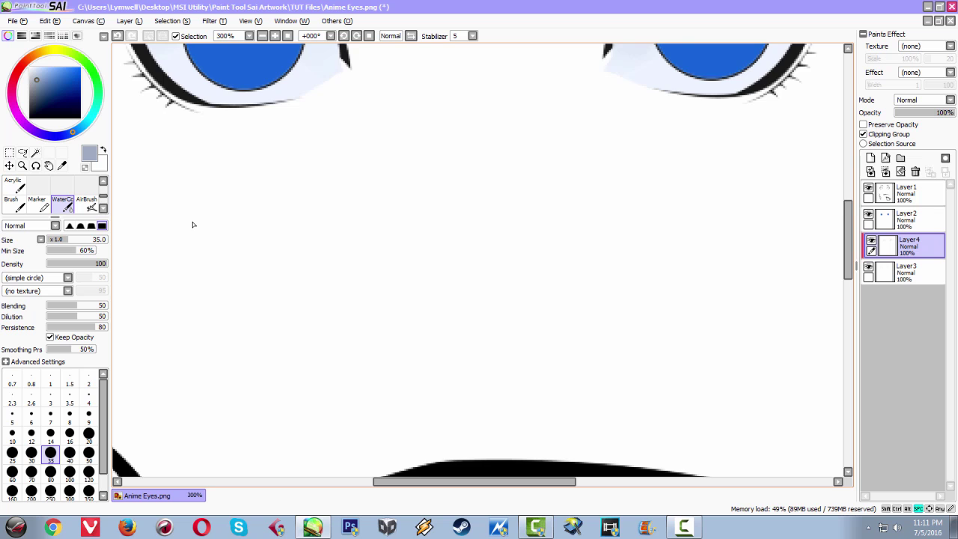
pyautogui.moveTo(284, 201); pyautogui.dragTo(286, 397)
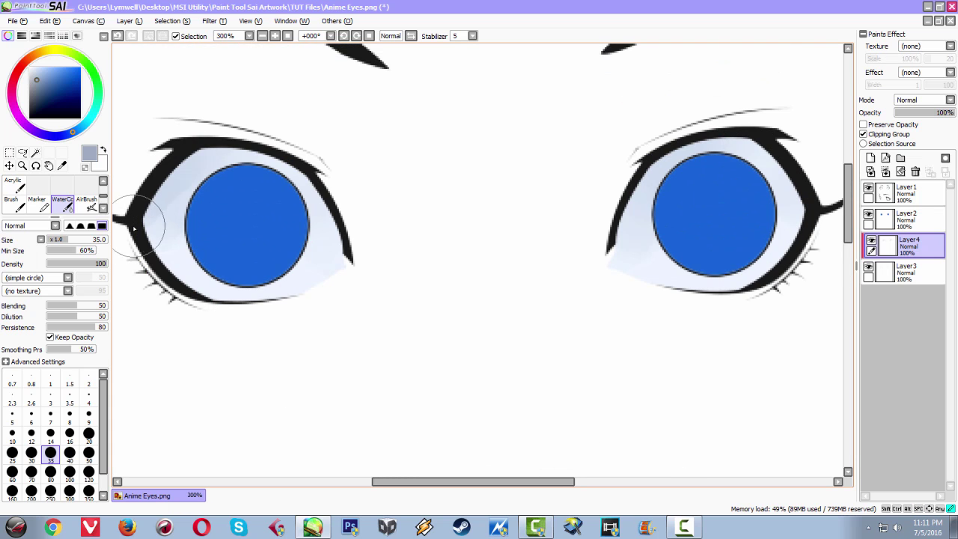
pyautogui.moveTo(196, 166); pyautogui.dragTo(321, 173)
pyautogui.moveTo(239, 145); pyautogui.dragTo(342, 227)
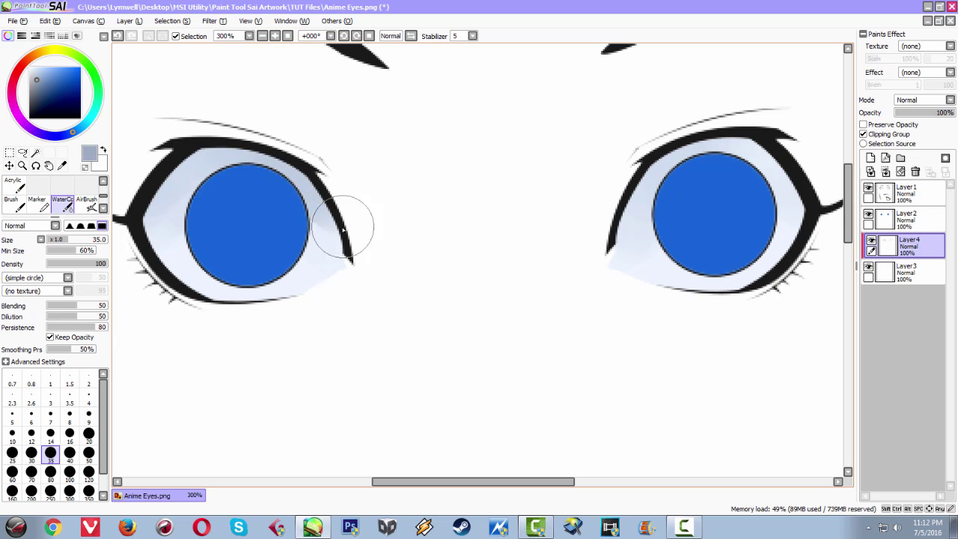
pyautogui.moveTo(285, 156); pyautogui.dragTo(325, 199)
# - Deepen the shadow beneath the upper lid and toward the inner corner of the upper pair's right eye
pyautogui.moveTo(387, 223); pyautogui.dragTo(212, 217)
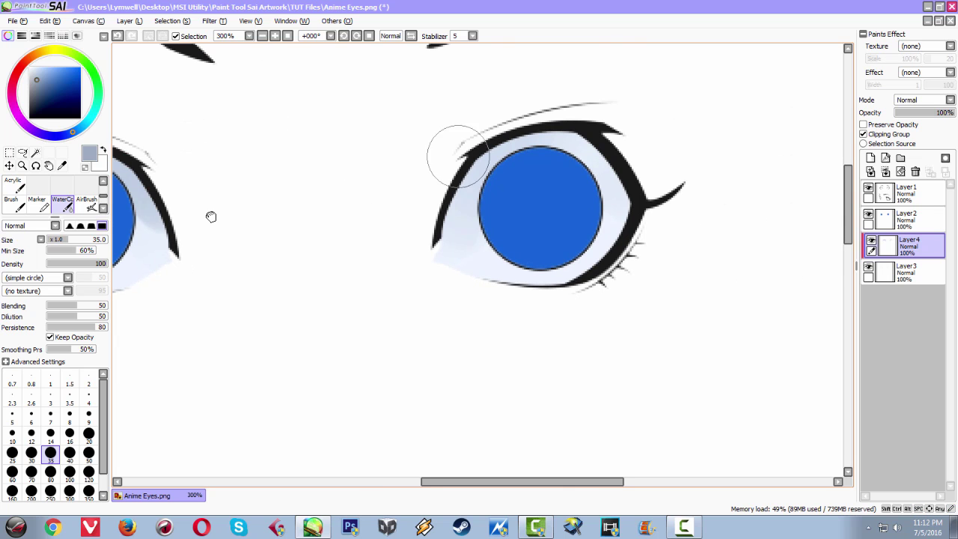
pyautogui.moveTo(490, 146); pyautogui.dragTo(443, 243)
pyautogui.moveTo(463, 172); pyautogui.dragTo(435, 228)
pyautogui.moveTo(521, 130)
pyautogui.mouseDown()
pyautogui.moveTo(453, 181)
pyautogui.moveTo(600, 143)
pyautogui.moveTo(521, 124)
pyautogui.moveTo(608, 158)
pyautogui.moveTo(645, 187)
pyautogui.moveTo(550, 140)
pyautogui.moveTo(561, 143)
pyautogui.moveTo(485, 147)
pyautogui.moveTo(434, 245)
pyautogui.moveTo(443, 206)
pyautogui.moveTo(425, 192)
pyautogui.moveTo(490, 234)
pyautogui.moveTo(466, 237)
pyautogui.moveTo(468, 224)
pyautogui.moveTo(453, 235)
pyautogui.moveTo(476, 208)
pyautogui.moveTo(451, 253)
pyautogui.mouseUp()
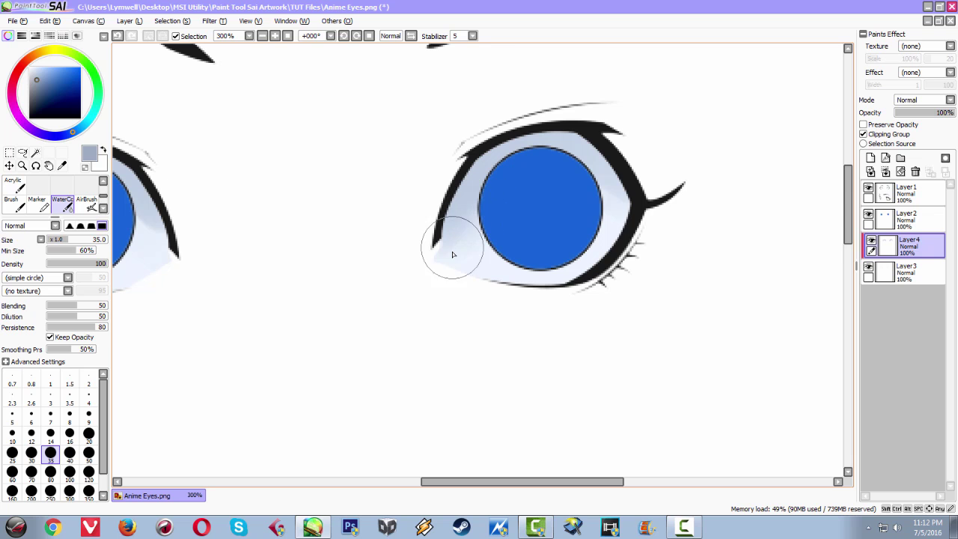
pyautogui.press('h')
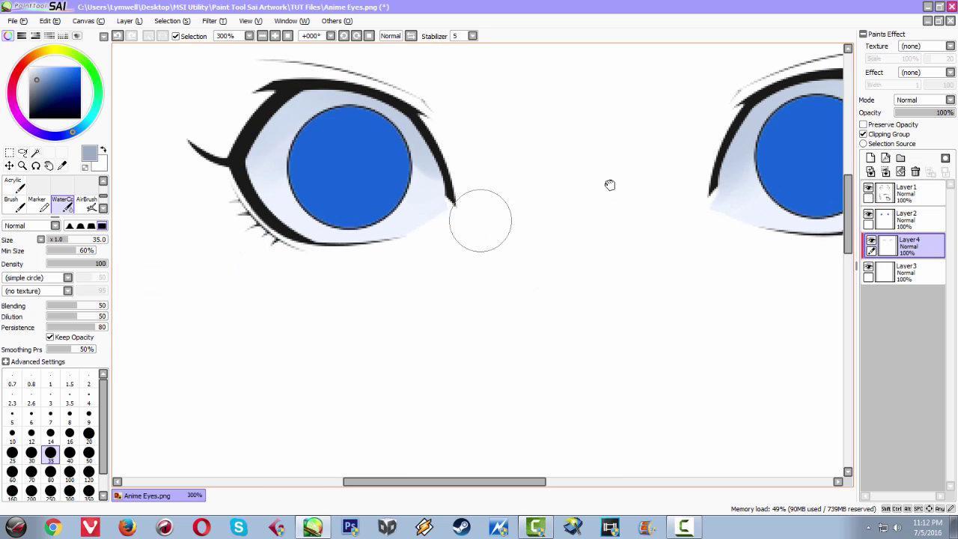
pyautogui.moveTo(737, 138)
pyautogui.mouseDown()
pyautogui.moveTo(714, 192)
pyautogui.moveTo(731, 200)
pyautogui.moveTo(730, 179)
pyautogui.mouseUp()
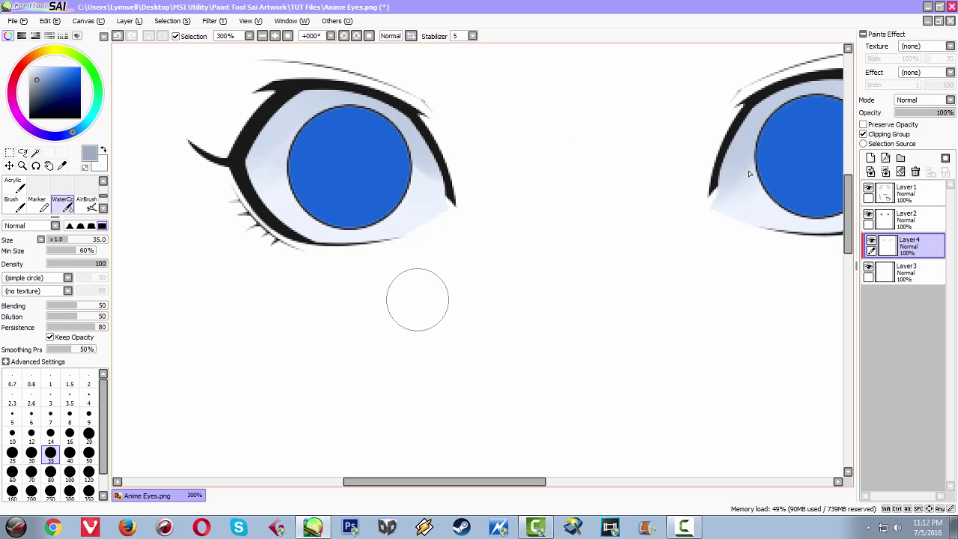
pyautogui.scroll(-4, 417, 299)
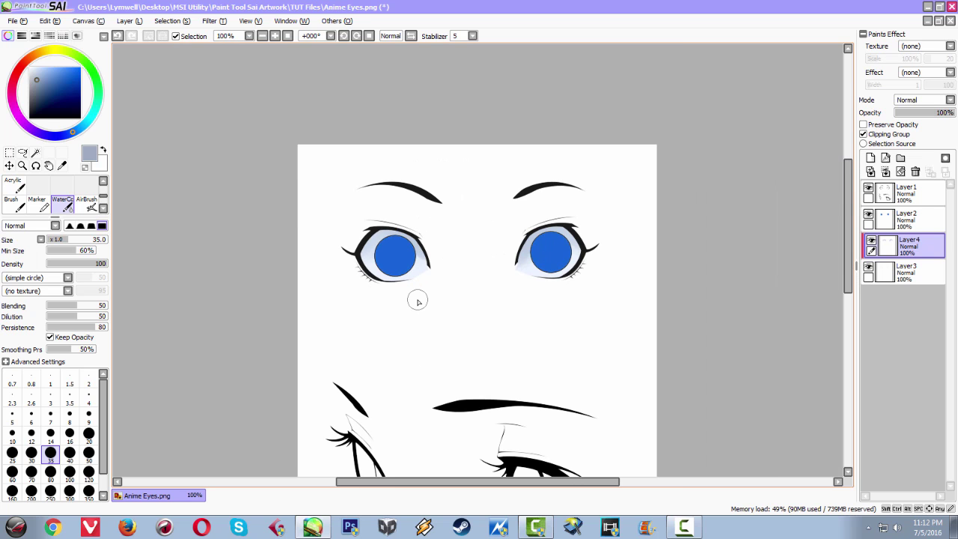
pyautogui.scroll(-1, 417, 301)
pyautogui.scroll(3, 417, 301)
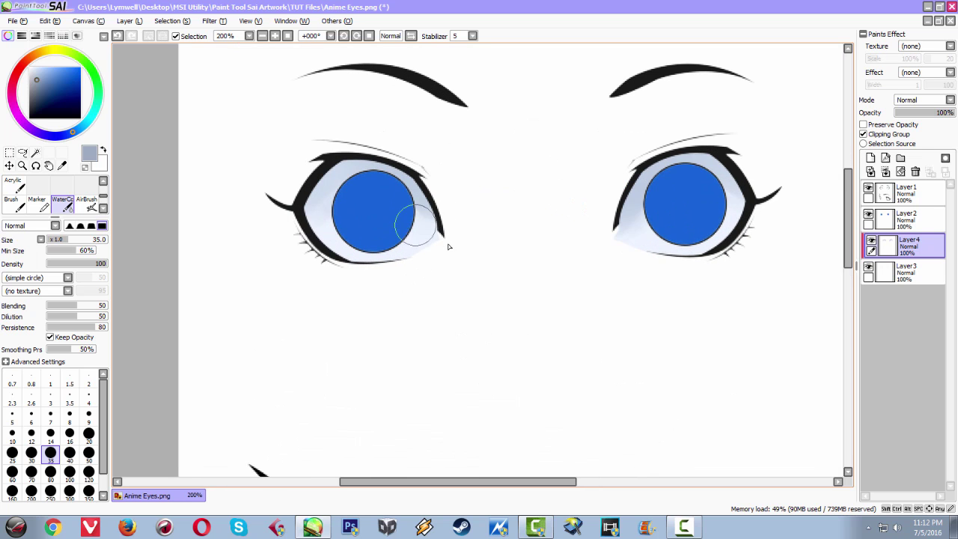
# - Add a new layer above Layer2 and clip it to the blue irises
pyautogui.moveTo(446, 246); pyautogui.dragTo(387, 220)
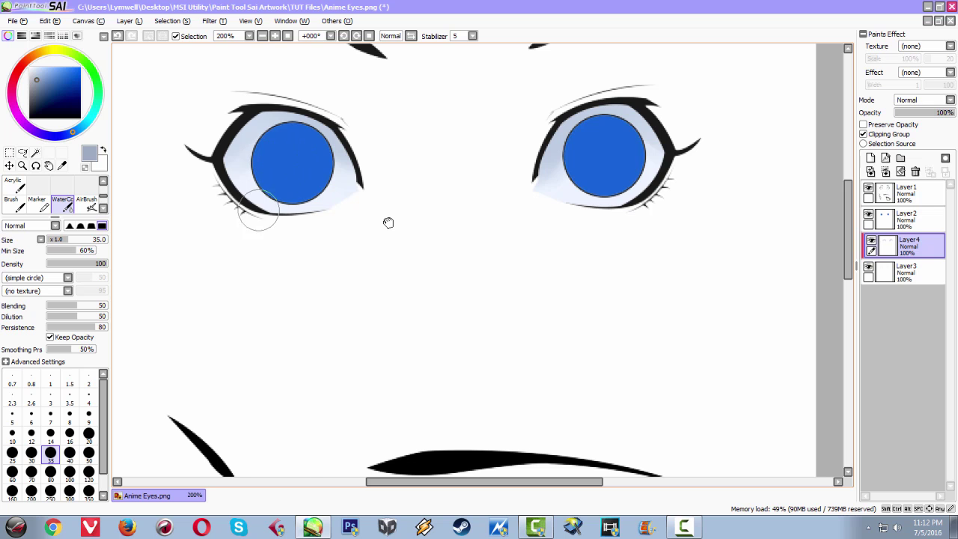
pyautogui.moveTo(510, 268); pyautogui.dragTo(408, 268)
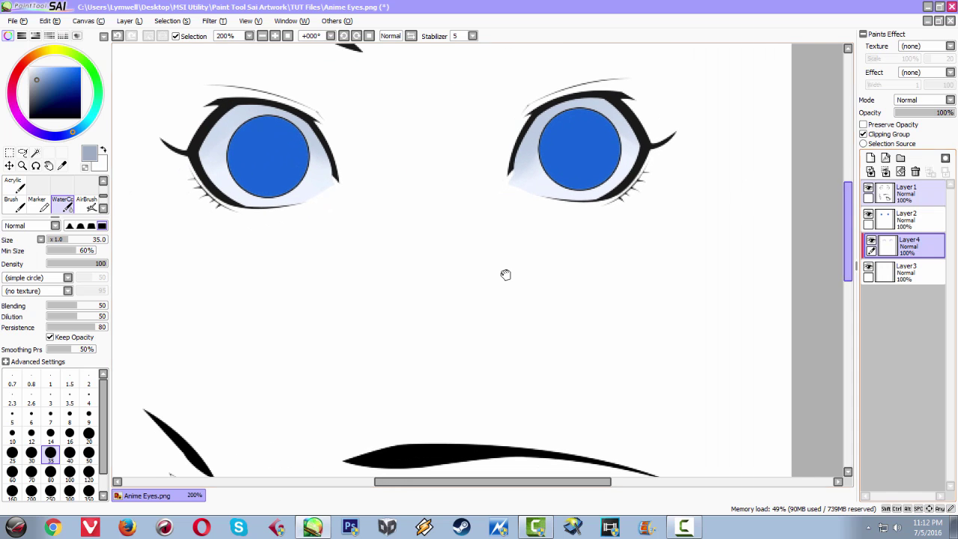
pyautogui.click(885, 222)
pyautogui.moveTo(496, 216); pyautogui.dragTo(554, 242)
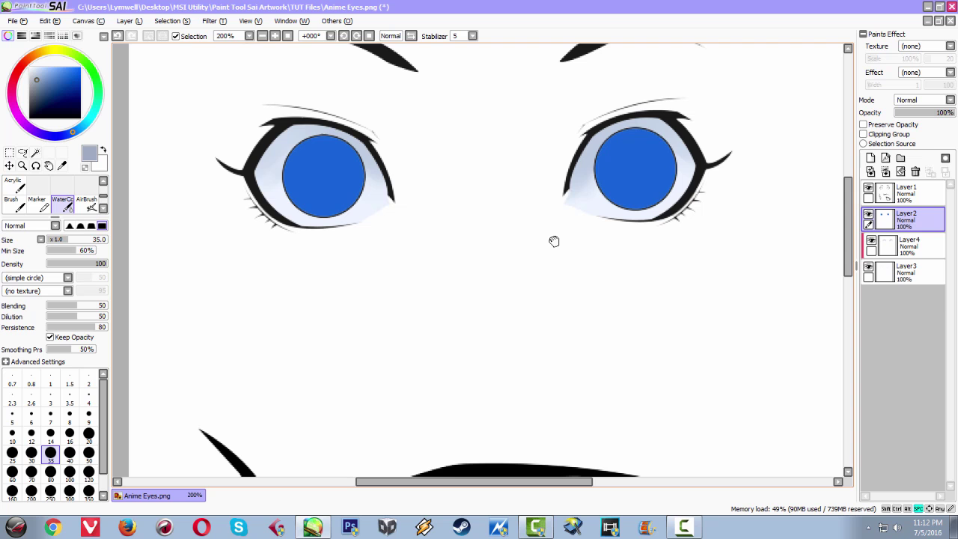
pyautogui.click(871, 158)
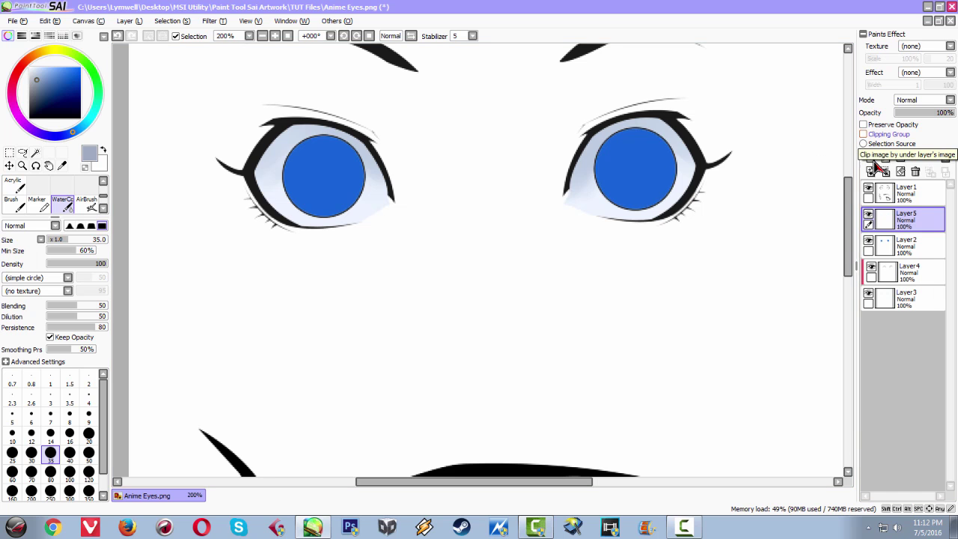
pyautogui.click(864, 135)
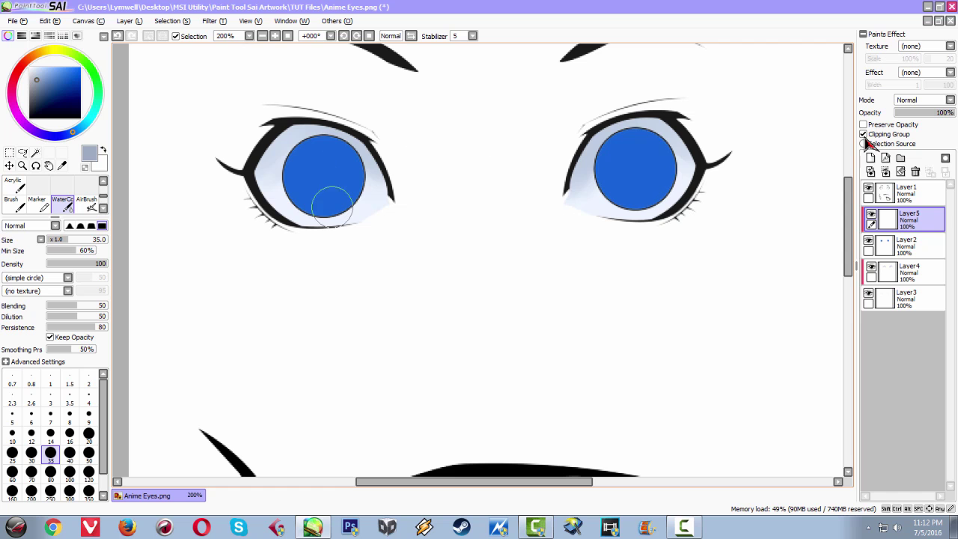
# - Sample the iris blue, darken it slightly and softly shade the upper part of both irises in the upper pair of eyes
pyautogui.scroll(2, 334, 142)
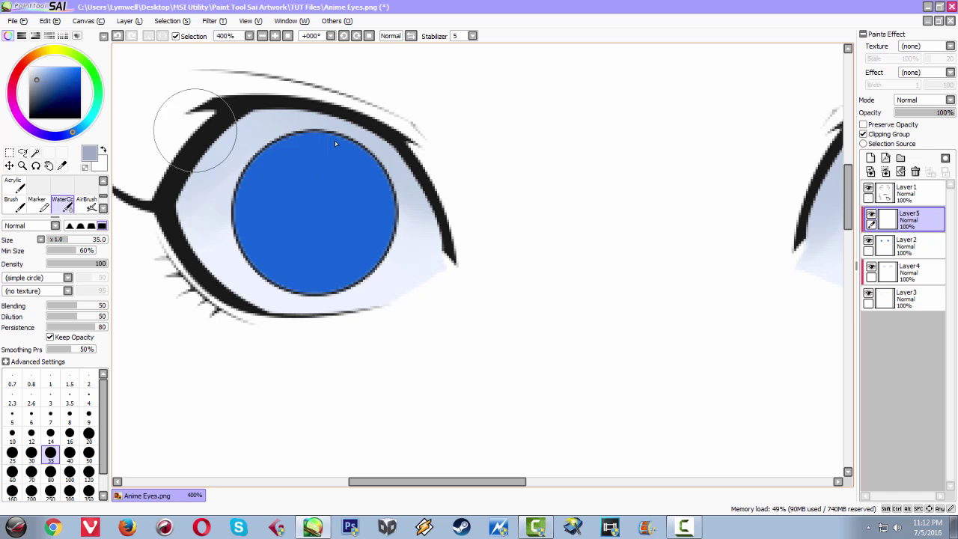
pyautogui.keyDown('alt'); pyautogui.click(314, 193); pyautogui.keyUp('alt')
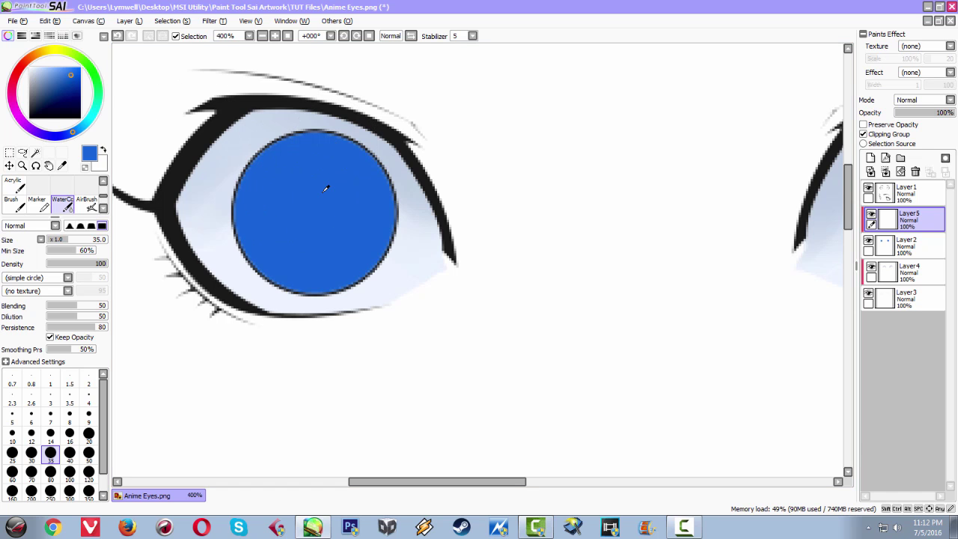
pyautogui.click(69, 88)
pyautogui.moveTo(58, 88)
pyautogui.mouseDown()
pyautogui.moveTo(69, 92)
pyautogui.moveTo(57, 88)
pyautogui.mouseUp()
pyautogui.moveTo(327, 184)
pyautogui.mouseDown()
pyautogui.moveTo(300, 168)
pyautogui.moveTo(300, 204)
pyautogui.moveTo(324, 237)
pyautogui.moveTo(327, 184)
pyautogui.moveTo(300, 157)
pyautogui.moveTo(316, 184)
pyautogui.moveTo(335, 143)
pyautogui.moveTo(308, 189)
pyautogui.moveTo(309, 163)
pyautogui.moveTo(322, 185)
pyautogui.moveTo(307, 141)
pyautogui.moveTo(319, 196)
pyautogui.moveTo(313, 139)
pyautogui.moveTo(305, 210)
pyautogui.moveTo(274, 283)
pyautogui.moveTo(280, 143)
pyautogui.moveTo(263, 226)
pyautogui.moveTo(305, 185)
pyautogui.moveTo(313, 141)
pyautogui.moveTo(372, 187)
pyautogui.moveTo(374, 160)
pyautogui.moveTo(294, 169)
pyautogui.moveTo(302, 210)
pyautogui.moveTo(320, 179)
pyautogui.mouseUp()
pyautogui.hotkey('ctrl', 'z')
pyautogui.press('space')
pyautogui.moveTo(556, 262); pyautogui.dragTo(175, 254)
pyautogui.moveTo(489, 260); pyautogui.dragTo(465, 272)
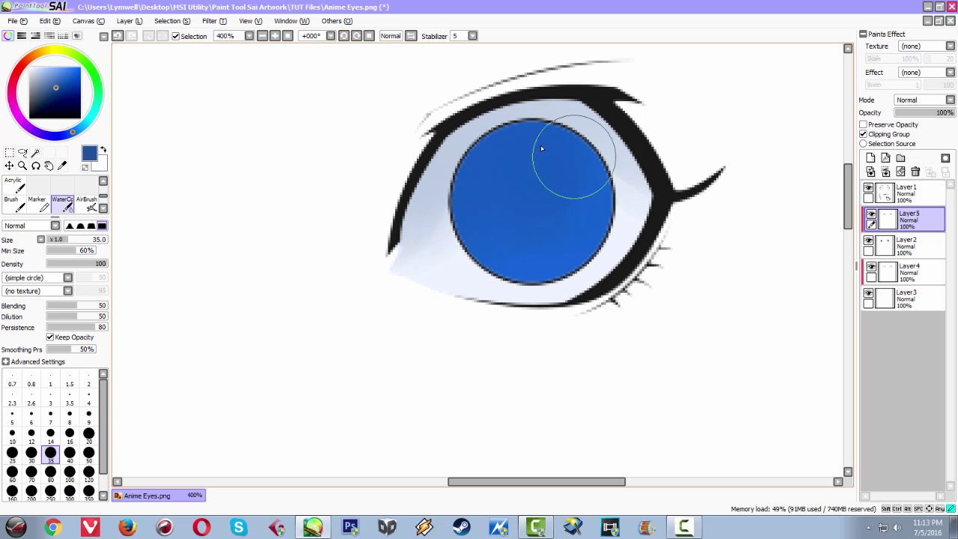
# - Pick a darker navy blue and deepen the centre and upper part of the upper pair's left iris with brush size 24
pyautogui.moveTo(299, 192); pyautogui.dragTo(705, 211)
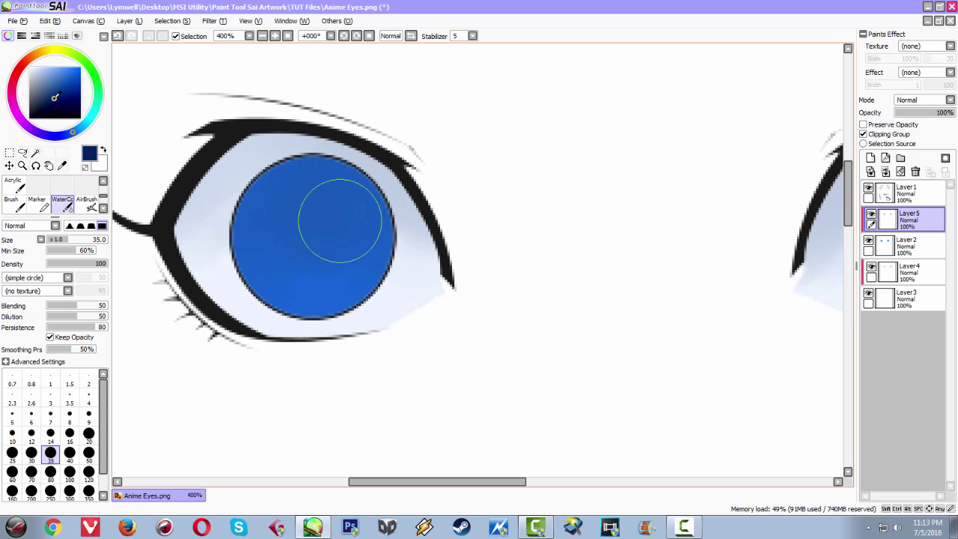
pyautogui.moveTo(426, 147); pyautogui.dragTo(424, 153)
pyautogui.moveTo(302, 171)
pyautogui.mouseDown()
pyautogui.moveTo(310, 224)
pyautogui.moveTo(312, 187)
pyautogui.moveTo(289, 224)
pyautogui.moveTo(279, 186)
pyautogui.moveTo(291, 164)
pyautogui.moveTo(304, 187)
pyautogui.moveTo(281, 322)
pyautogui.moveTo(259, 190)
pyautogui.moveTo(270, 292)
pyautogui.moveTo(292, 167)
pyautogui.moveTo(406, 292)
pyautogui.moveTo(338, 171)
pyautogui.moveTo(369, 348)
pyautogui.moveTo(355, 193)
pyautogui.moveTo(348, 331)
pyautogui.moveTo(276, 156)
pyautogui.moveTo(302, 327)
pyautogui.moveTo(264, 175)
pyautogui.moveTo(286, 336)
pyautogui.moveTo(284, 167)
pyautogui.moveTo(295, 170)
pyautogui.moveTo(286, 321)
pyautogui.moveTo(271, 299)
pyautogui.moveTo(340, 168)
pyautogui.moveTo(327, 333)
pyautogui.moveTo(361, 285)
pyautogui.moveTo(339, 161)
pyautogui.moveTo(307, 329)
pyautogui.mouseUp()
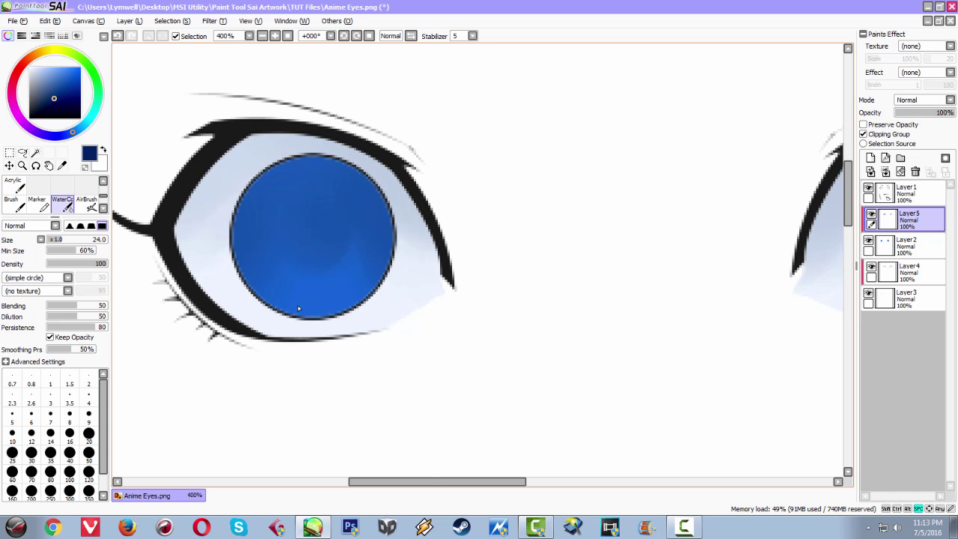
# - Shade the centre and upper part of the upper pair's right iris with the same navy blue, blending toward the edges
pyautogui.moveTo(499, 265); pyautogui.dragTo(167, 277)
pyautogui.moveTo(595, 184); pyautogui.dragTo(614, 256)
pyautogui.moveTo(592, 160)
pyautogui.mouseDown()
pyautogui.moveTo(601, 172)
pyautogui.moveTo(549, 316)
pyautogui.moveTo(592, 300)
pyautogui.moveTo(564, 328)
pyautogui.mouseUp()
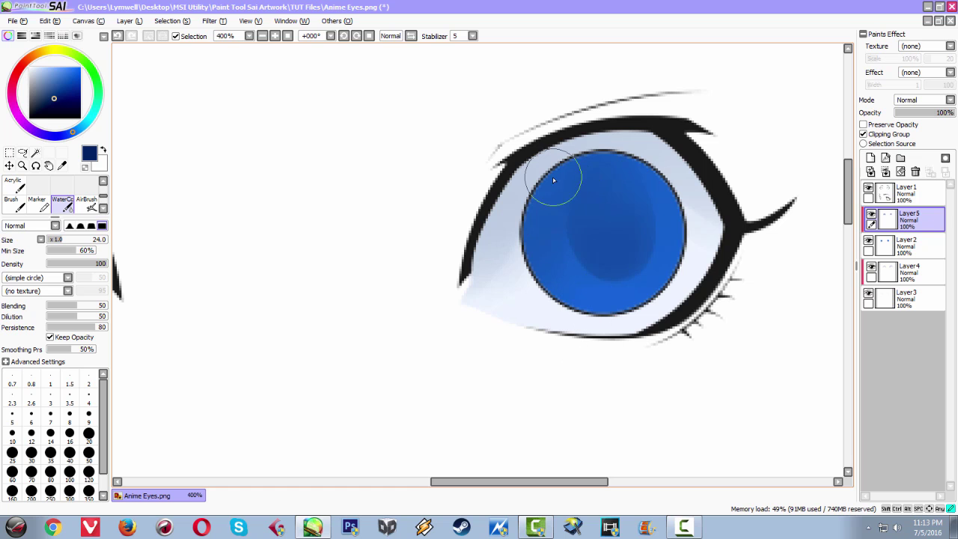
pyautogui.moveTo(620, 153); pyautogui.dragTo(635, 330)
pyautogui.moveTo(665, 175); pyautogui.dragTo(652, 246)
pyautogui.moveTo(606, 181); pyautogui.dragTo(598, 268)
pyautogui.moveTo(568, 179)
pyautogui.mouseDown()
pyautogui.moveTo(593, 182)
pyautogui.moveTo(609, 160)
pyautogui.moveTo(552, 229)
pyautogui.moveTo(546, 277)
pyautogui.moveTo(574, 332)
pyautogui.moveTo(609, 342)
pyautogui.moveTo(545, 280)
pyautogui.moveTo(562, 220)
pyautogui.moveTo(600, 331)
pyautogui.moveTo(584, 317)
pyautogui.moveTo(574, 171)
pyautogui.moveTo(610, 152)
pyautogui.moveTo(627, 163)
pyautogui.moveTo(612, 223)
pyautogui.moveTo(573, 242)
pyautogui.moveTo(572, 255)
pyautogui.moveTo(593, 181)
pyautogui.moveTo(652, 215)
pyautogui.moveTo(620, 191)
pyautogui.mouseUp()
pyautogui.press('space')
# - Pick a near-black navy and darken the top and centre of the upper pair's left iris
pyautogui.moveTo(165, 418); pyautogui.dragTo(395, 284)
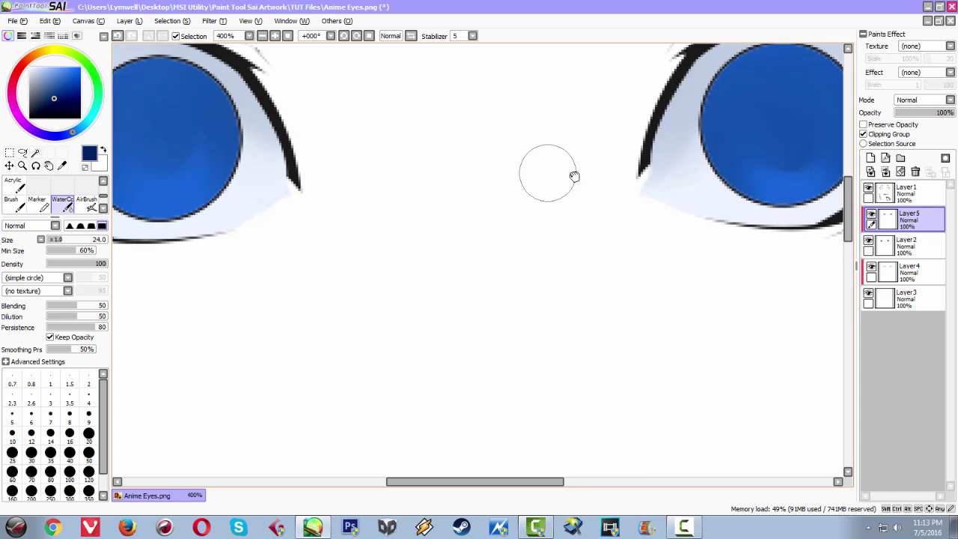
pyautogui.scroll(-5, 549, 172)
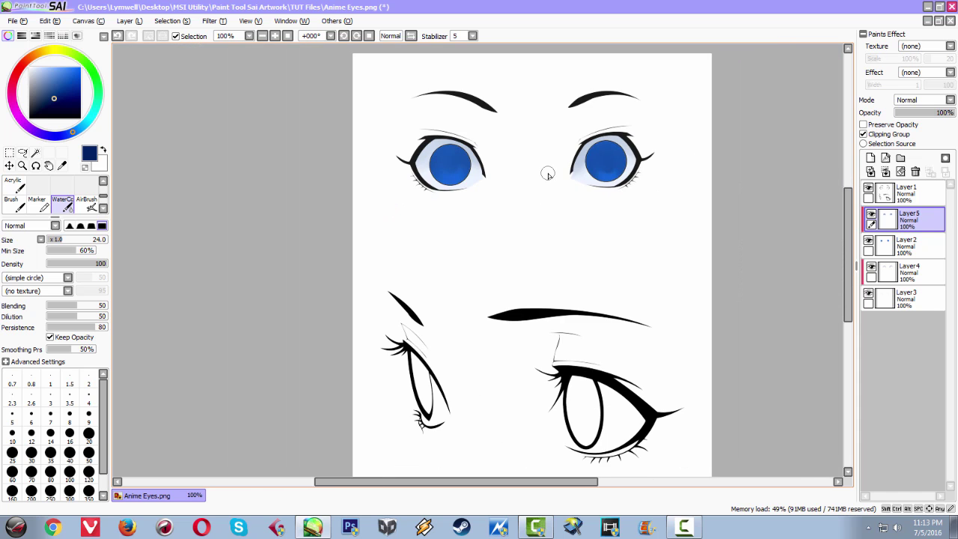
pyautogui.scroll(2, 547, 175)
pyautogui.moveTo(389, 227); pyautogui.dragTo(389, 345)
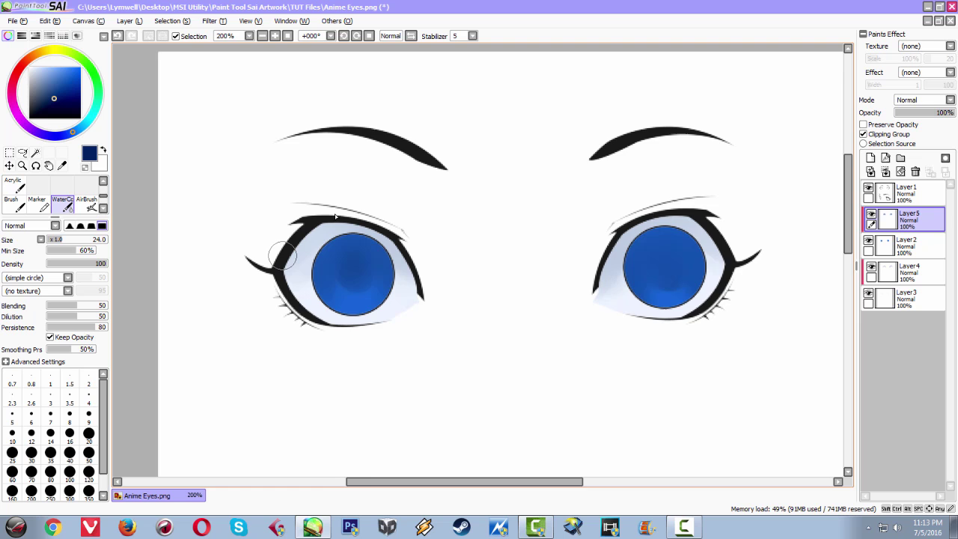
pyautogui.scroll(-3, 335, 216)
pyautogui.scroll(4, 283, 258)
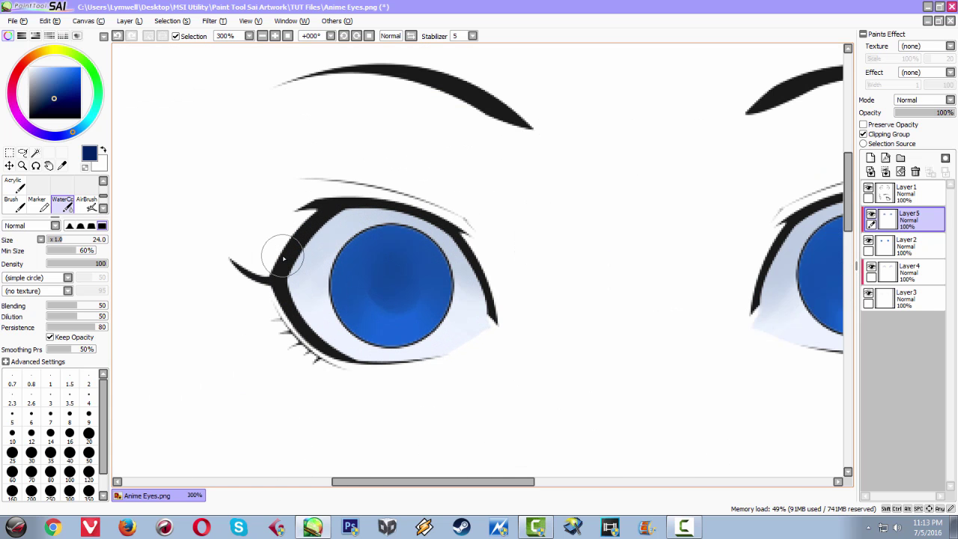
pyautogui.moveTo(408, 192); pyautogui.dragTo(277, 158)
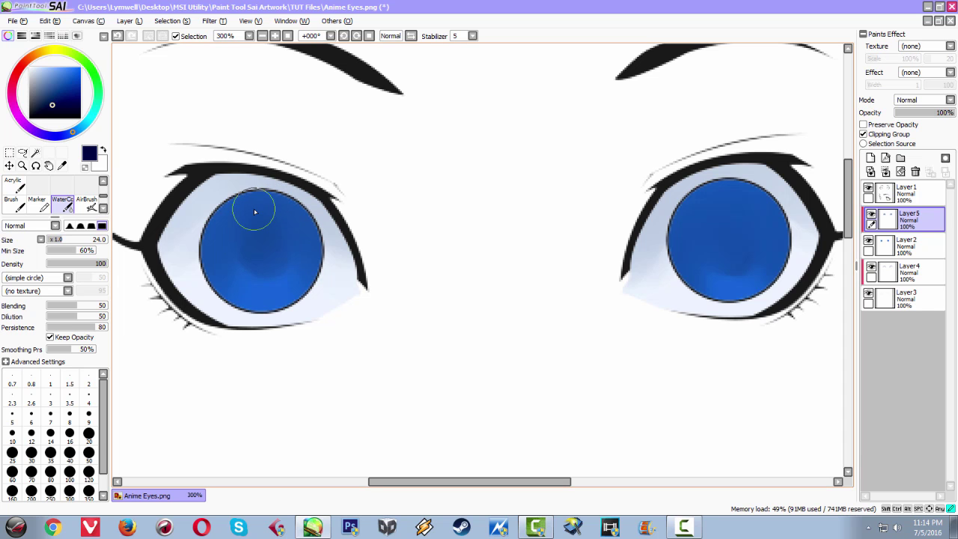
pyautogui.moveTo(255, 211); pyautogui.dragTo(255, 207)
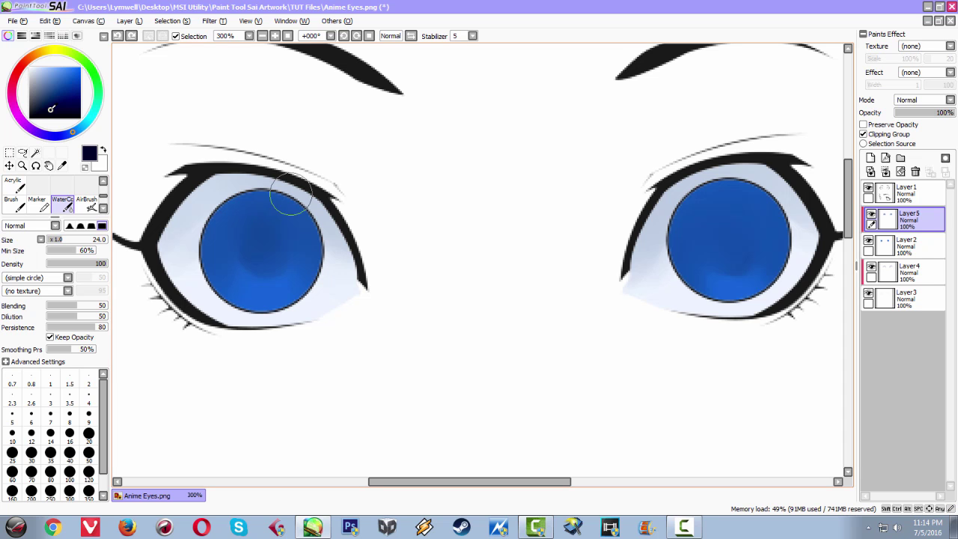
pyautogui.moveTo(291, 200)
pyautogui.mouseDown()
pyautogui.moveTo(261, 236)
pyautogui.moveTo(272, 240)
pyautogui.moveTo(269, 206)
pyautogui.moveTo(259, 220)
pyautogui.moveTo(254, 212)
pyautogui.moveTo(254, 238)
pyautogui.moveTo(268, 233)
pyautogui.moveTo(264, 201)
pyautogui.moveTo(245, 321)
pyautogui.moveTo(235, 202)
pyautogui.moveTo(243, 254)
pyautogui.moveTo(251, 191)
pyautogui.moveTo(237, 218)
pyautogui.moveTo(308, 282)
pyautogui.mouseUp()
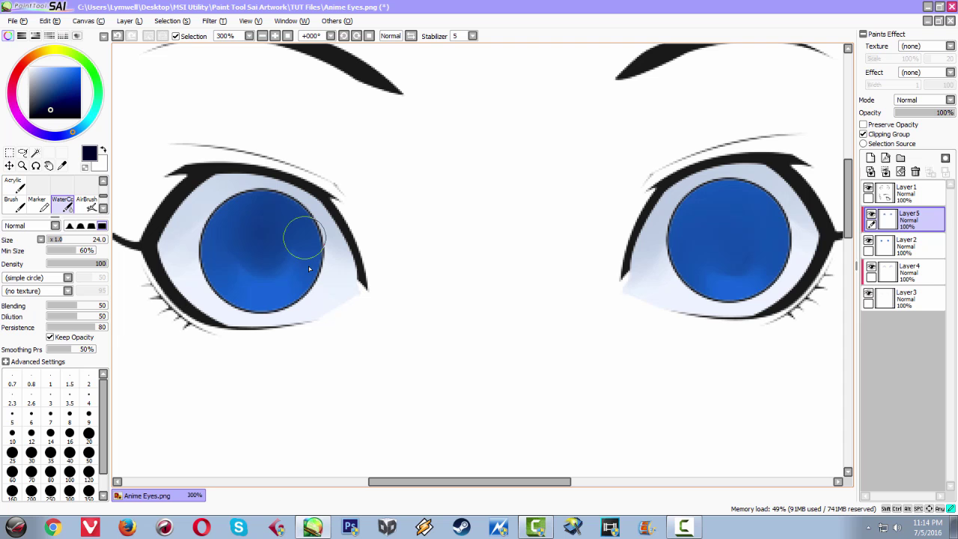
pyautogui.moveTo(280, 231); pyautogui.dragTo(239, 250)
# - Darken the top and centre of the upper pair's right iris with the same near-black navy
pyautogui.moveTo(552, 308); pyautogui.dragTo(452, 326)
pyautogui.moveTo(540, 202)
pyautogui.mouseDown()
pyautogui.moveTo(538, 237)
pyautogui.moveTo(530, 219)
pyautogui.moveTo(504, 309)
pyautogui.mouseUp()
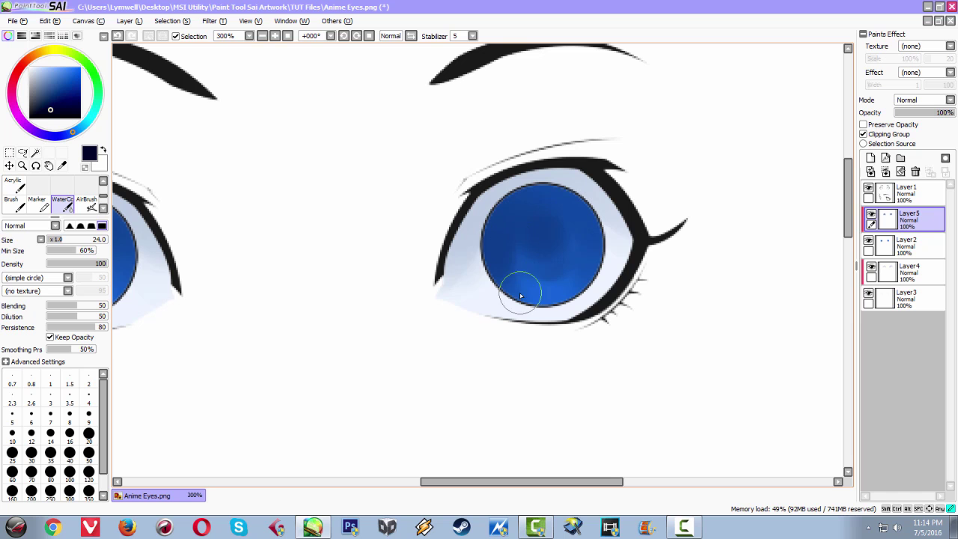
pyautogui.moveTo(408, 213); pyautogui.dragTo(626, 198)
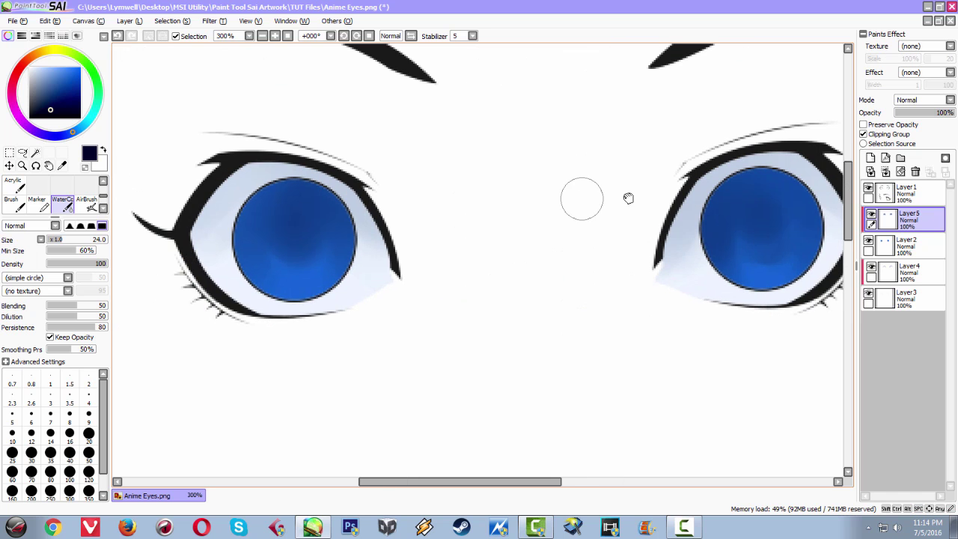
pyautogui.moveTo(641, 249); pyautogui.dragTo(535, 247)
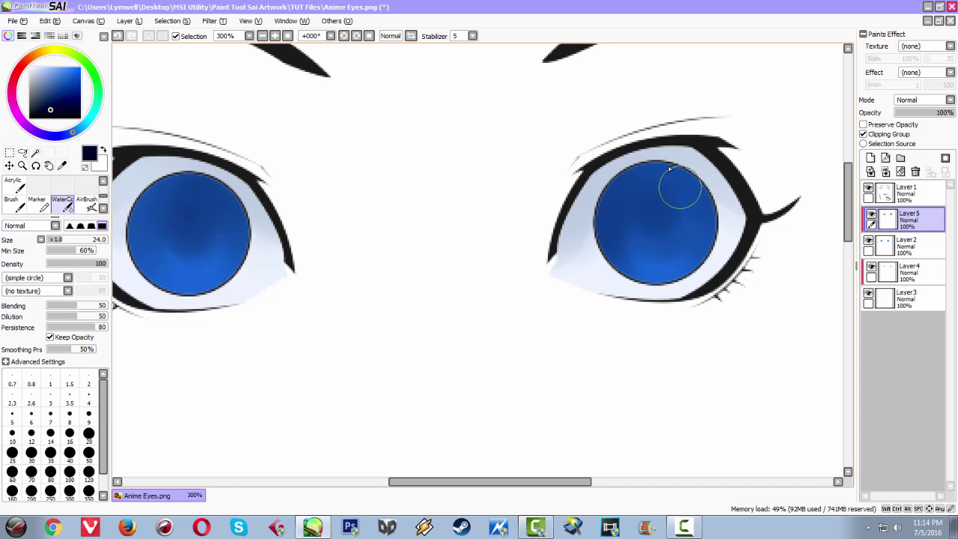
# - Darken the side edges of the upper pair's left iris, undoing the stroke that goes wrong and repainting it
pyautogui.moveTo(161, 224); pyautogui.dragTo(288, 231)
pyautogui.moveTo(262, 201)
pyautogui.mouseDown()
pyautogui.moveTo(302, 301)
pyautogui.moveTo(275, 254)
pyautogui.moveTo(283, 201)
pyautogui.moveTo(317, 323)
pyautogui.mouseUp()
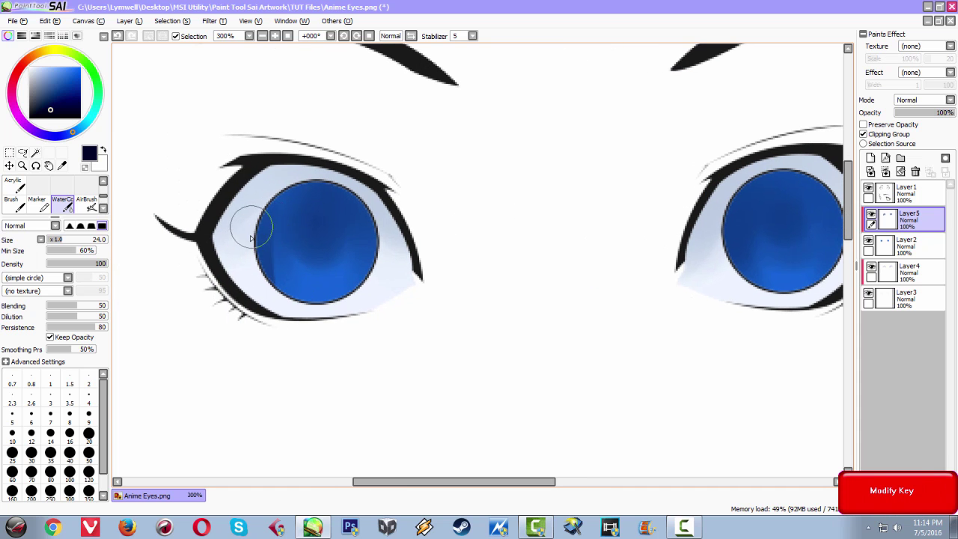
pyautogui.hotkey('ctrl', 'z')
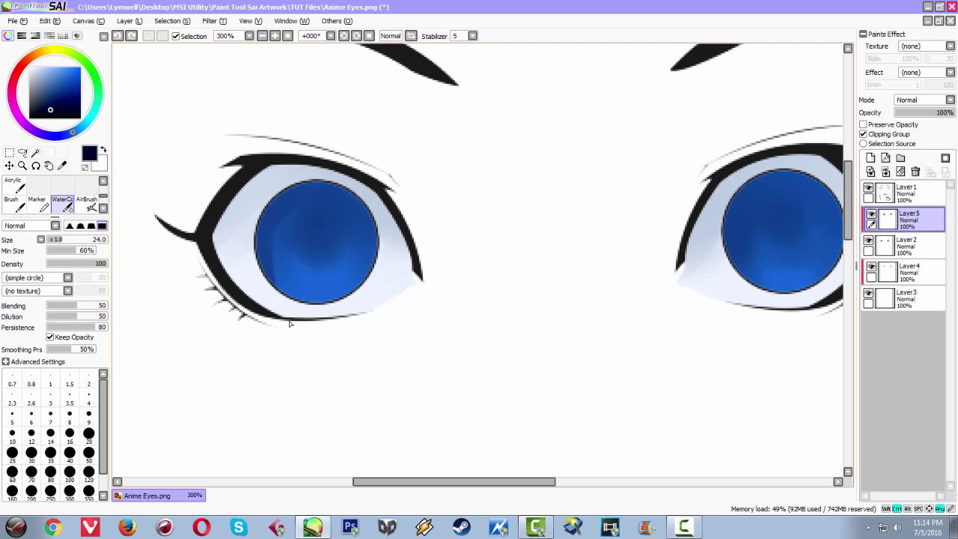
pyautogui.moveTo(272, 269)
pyautogui.mouseDown()
pyautogui.moveTo(305, 275)
pyautogui.moveTo(284, 296)
pyautogui.mouseUp()
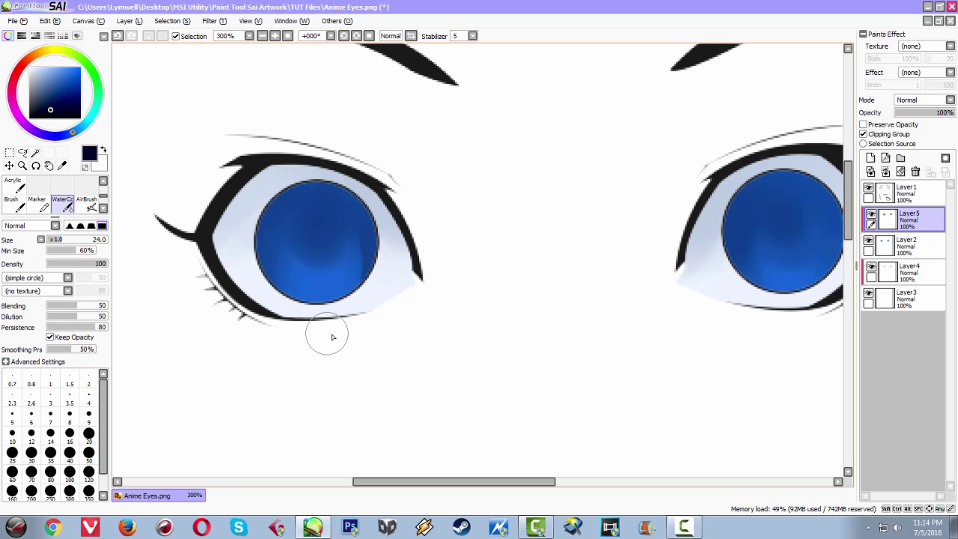
# - Darken the side edges of the upper pair's right iris, and touch up the outer edge of the left iris
pyautogui.moveTo(471, 241)
pyautogui.mouseDown()
pyautogui.moveTo(377, 217)
pyautogui.moveTo(235, 216)
pyautogui.mouseUp()
pyautogui.moveTo(515, 157); pyautogui.dragTo(561, 280)
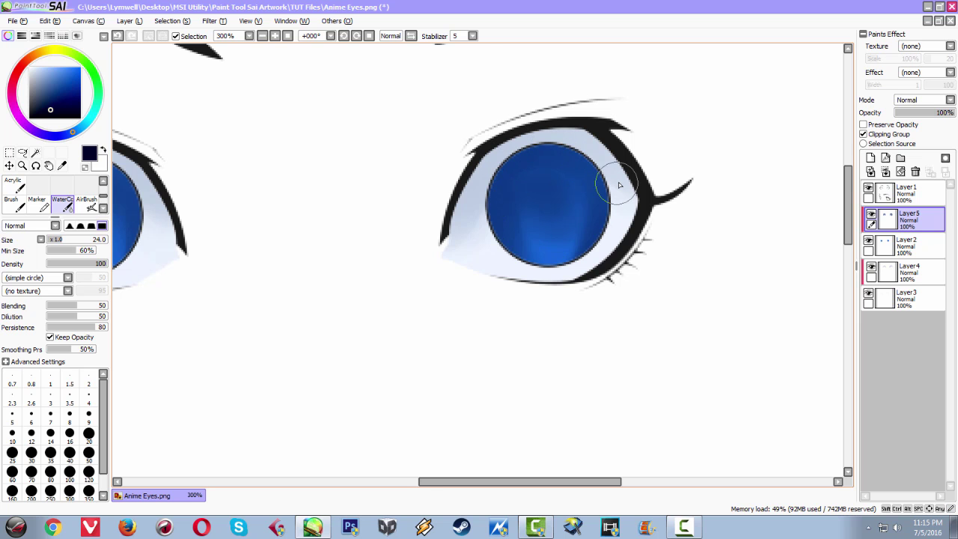
pyautogui.moveTo(464, 175); pyautogui.dragTo(696, 174)
pyautogui.moveTo(308, 196)
pyautogui.mouseDown()
pyautogui.moveTo(417, 192)
pyautogui.moveTo(331, 211)
pyautogui.moveTo(376, 169)
pyautogui.moveTo(307, 275)
pyautogui.mouseUp()
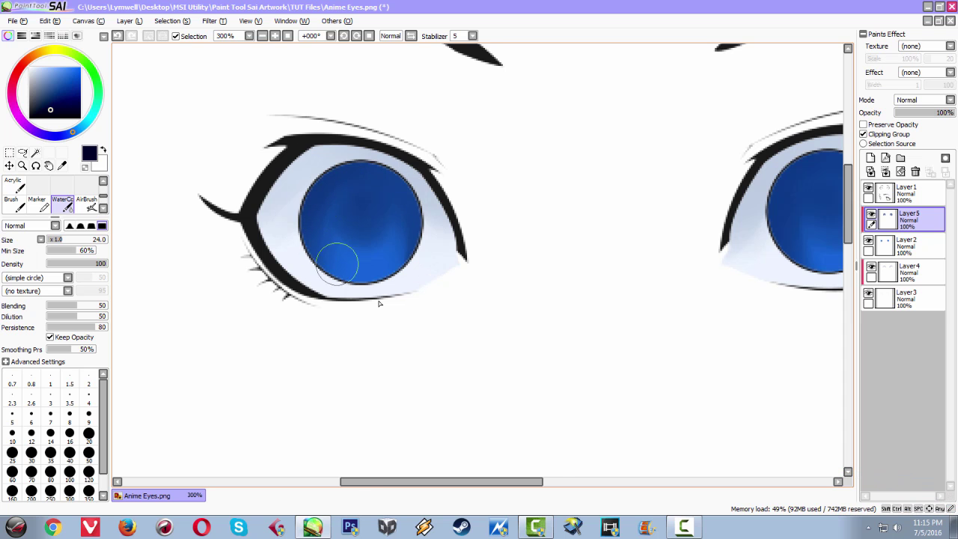
# - Switch to white and paint a soft highlight at the bottom of the upper pair's left iris
pyautogui.moveTo(449, 269); pyautogui.dragTo(332, 275)
pyautogui.scroll(-5, 331, 266)
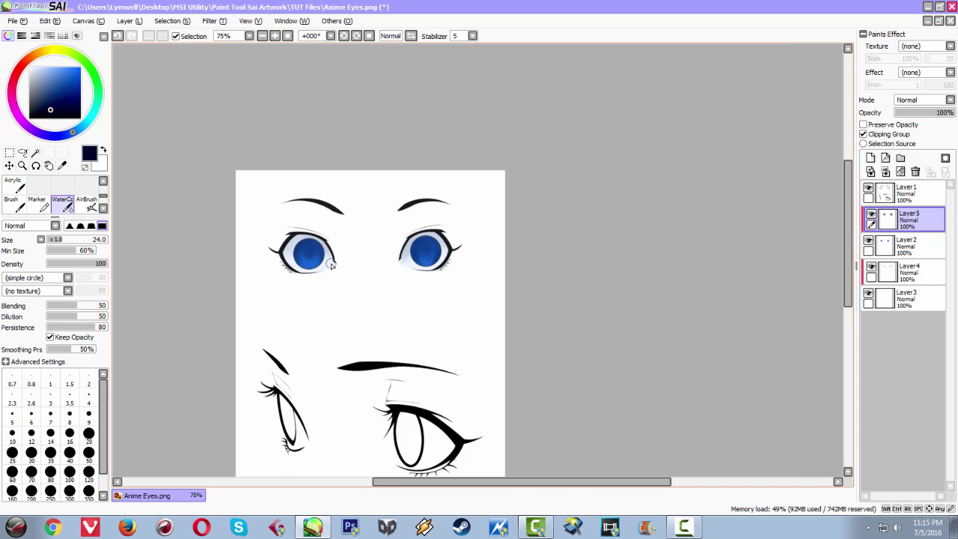
pyautogui.scroll(5, 331, 266)
pyautogui.scroll(1, 332, 267)
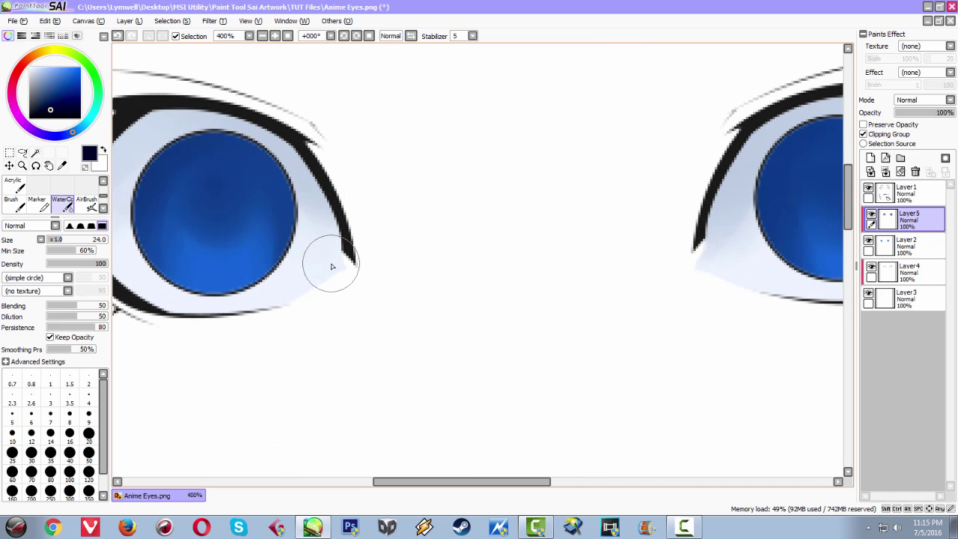
pyautogui.scroll(-1, 331, 266)
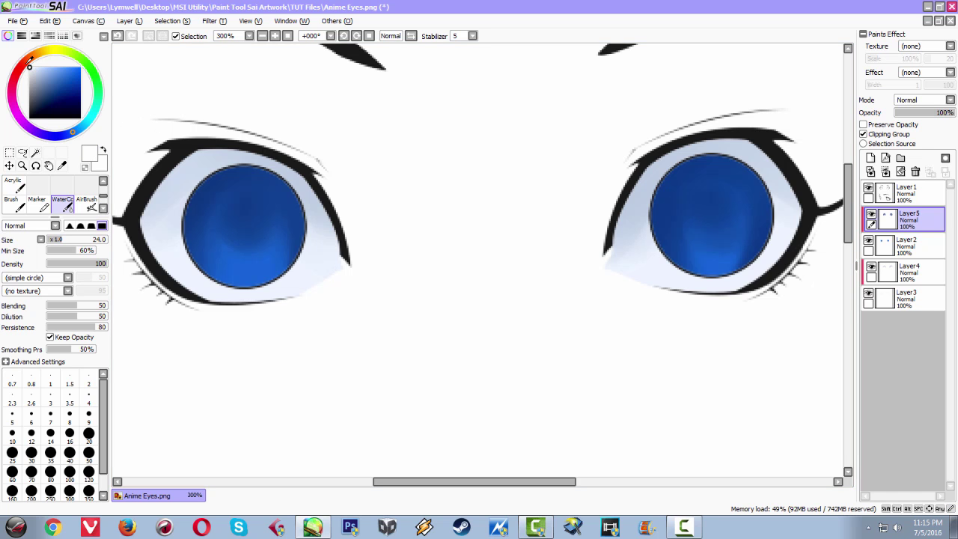
pyautogui.moveTo(241, 277)
pyautogui.mouseDown()
pyautogui.moveTo(247, 286)
pyautogui.moveTo(241, 271)
pyautogui.moveTo(268, 274)
pyautogui.moveTo(275, 289)
pyautogui.moveTo(266, 280)
pyautogui.mouseUp()
# - Paint a matching soft white highlight at the bottom of the upper pair's right iris
pyautogui.press('space')
pyautogui.moveTo(481, 307); pyautogui.dragTo(349, 244)
pyautogui.moveTo(589, 215)
pyautogui.mouseDown()
pyautogui.moveTo(566, 210)
pyautogui.moveTo(609, 212)
pyautogui.moveTo(564, 220)
pyautogui.moveTo(569, 212)
pyautogui.moveTo(615, 214)
pyautogui.moveTo(606, 199)
pyautogui.moveTo(556, 210)
pyautogui.moveTo(613, 217)
pyautogui.moveTo(609, 204)
pyautogui.moveTo(565, 231)
pyautogui.moveTo(561, 216)
pyautogui.moveTo(617, 214)
pyautogui.moveTo(557, 189)
pyautogui.moveTo(548, 244)
pyautogui.moveTo(544, 218)
pyautogui.moveTo(635, 234)
pyautogui.moveTo(617, 211)
pyautogui.moveTo(626, 220)
pyautogui.moveTo(542, 222)
pyautogui.mouseUp()
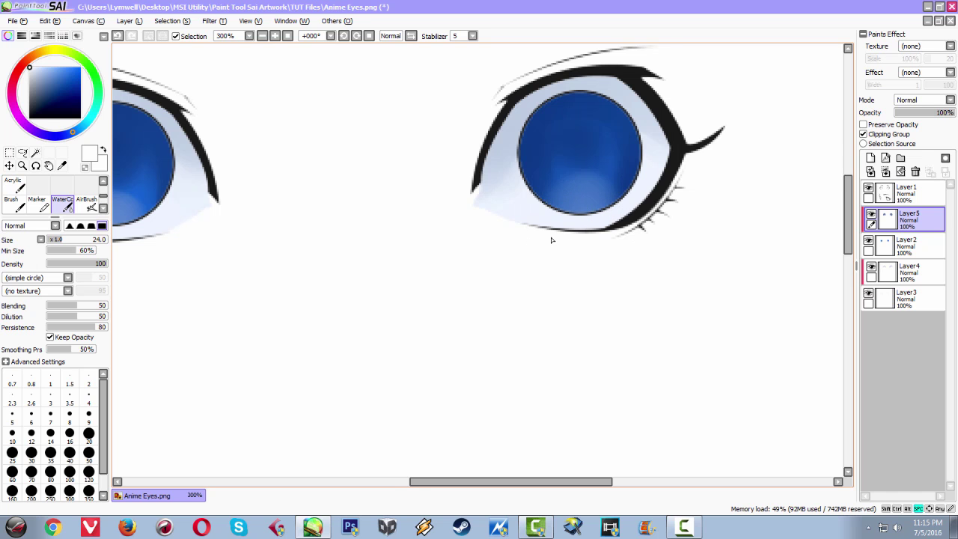
# - Examine the iris shading and highlights of the upper pair of eyes from far away and up close
pyautogui.moveTo(374, 304); pyautogui.dragTo(502, 277)
pyautogui.scroll(-4, 502, 277)
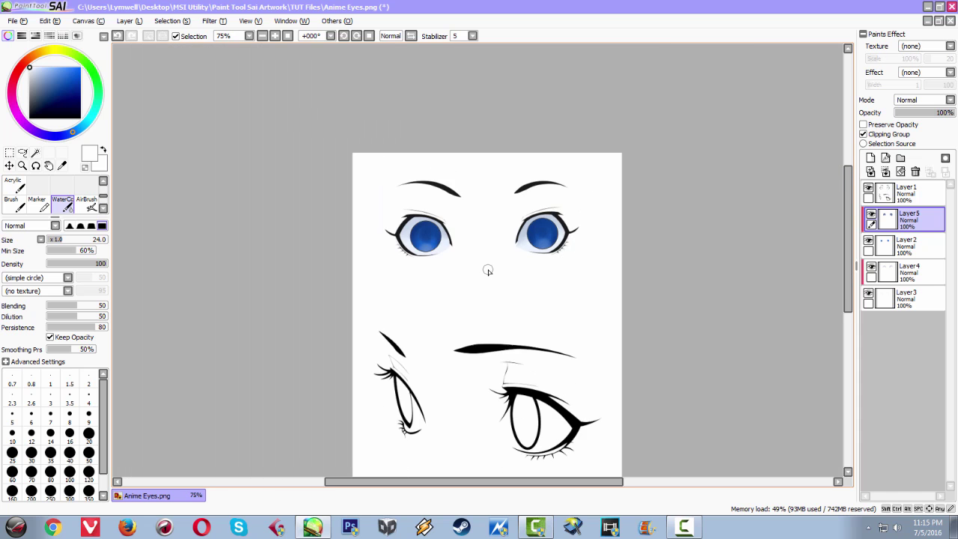
pyautogui.scroll(-1, 488, 271)
pyautogui.scroll(5, 488, 271)
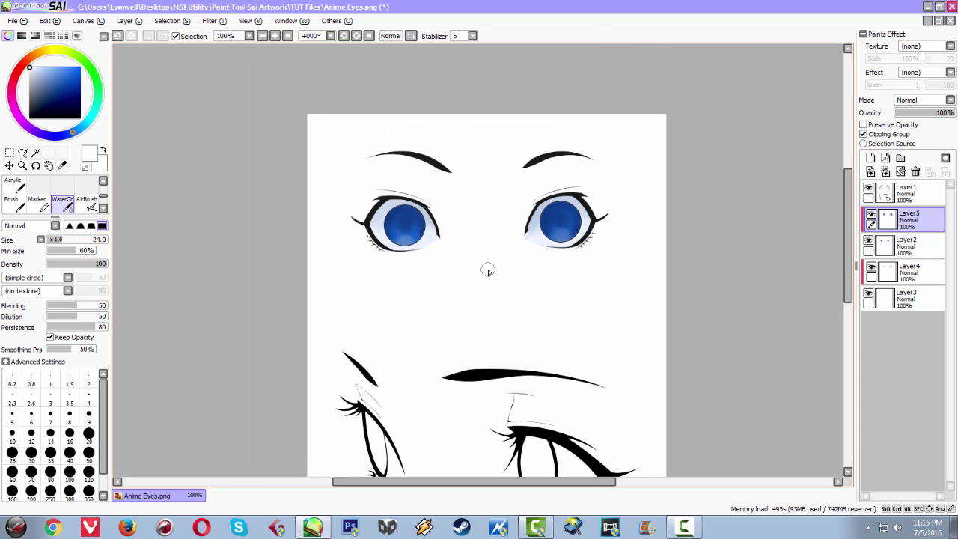
pyautogui.scroll(-3, 488, 273)
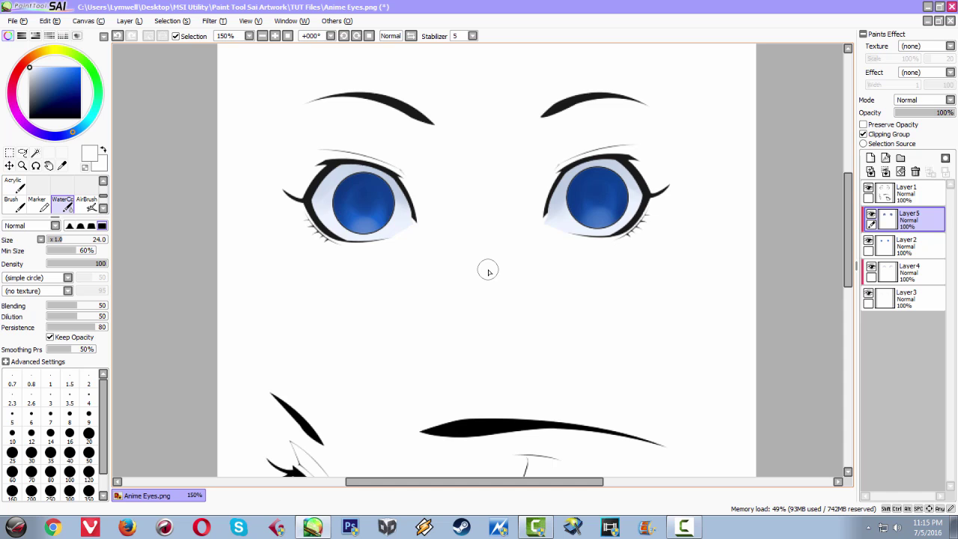
pyautogui.scroll(3, 488, 271)
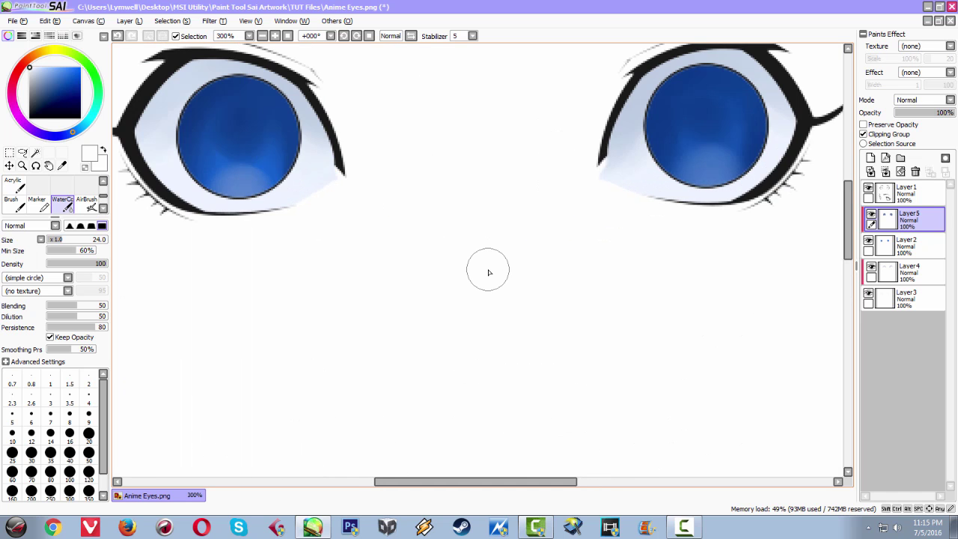
pyautogui.scroll(-1, 488, 271)
pyautogui.scroll(1, 488, 271)
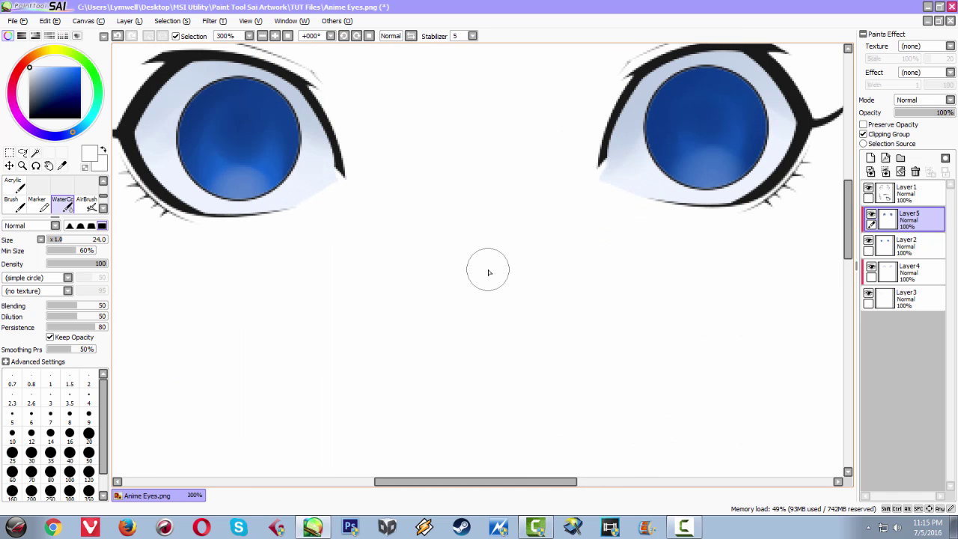
# - Switch to the size 13 brush with 0 blending and pick a dark blue for painting the upper pair's right eye
pyautogui.scroll(1, 488, 272)
pyautogui.scroll(-1, 488, 273)
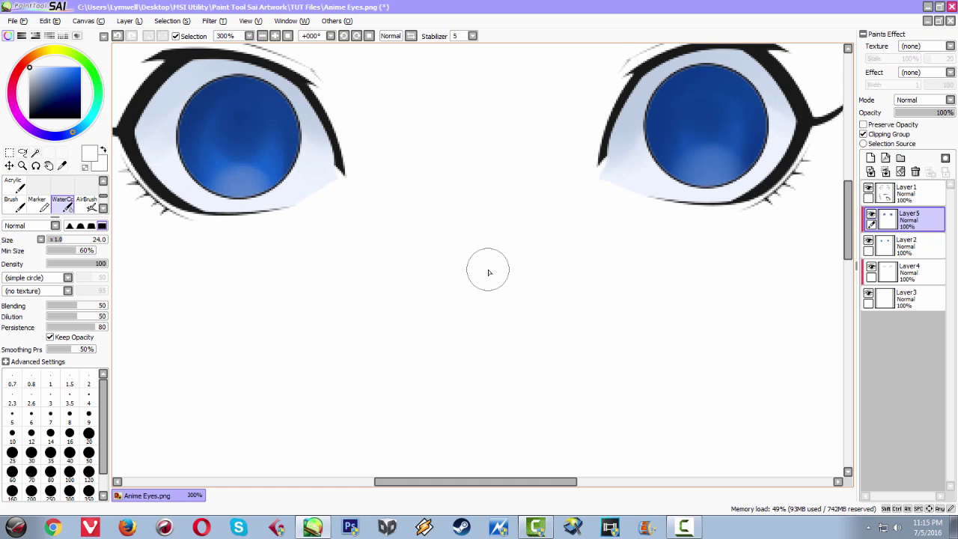
pyautogui.moveTo(488, 272); pyautogui.dragTo(329, 301)
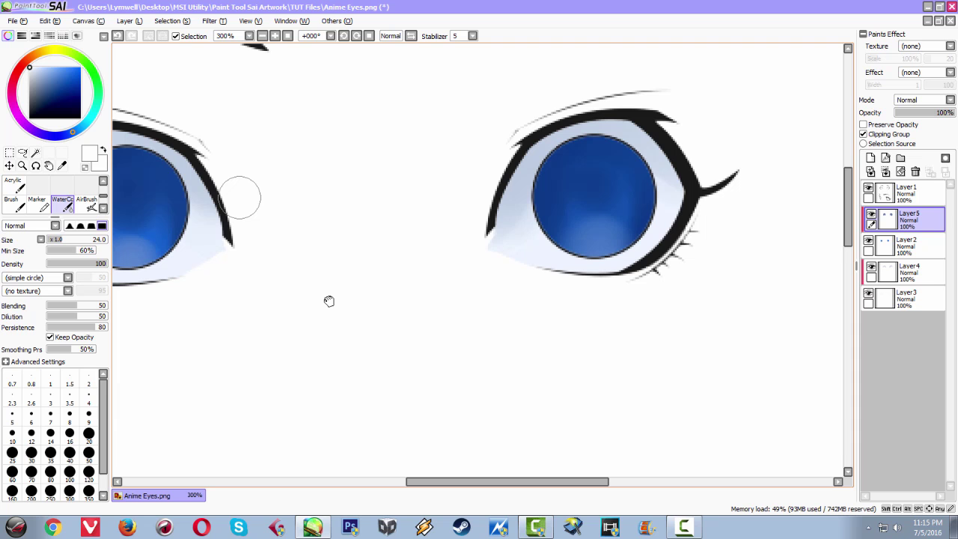
pyautogui.press('n')
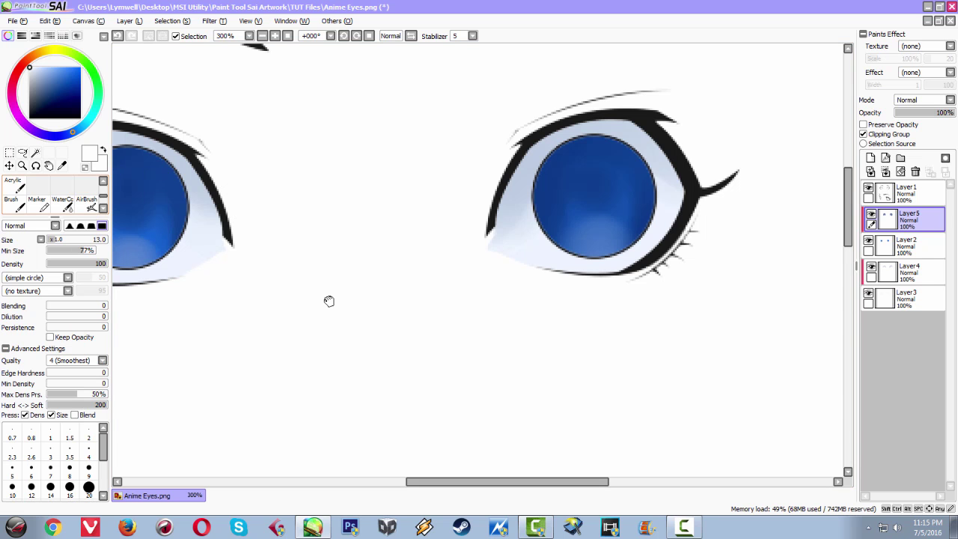
pyautogui.scroll(-2, 106, 199)
pyautogui.scroll(4, 107, 199)
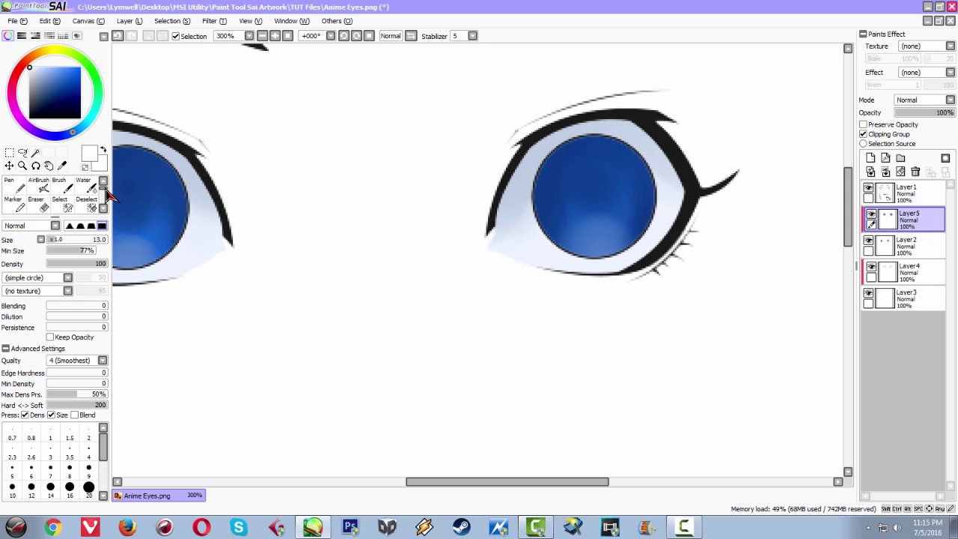
pyautogui.click(49, 104)
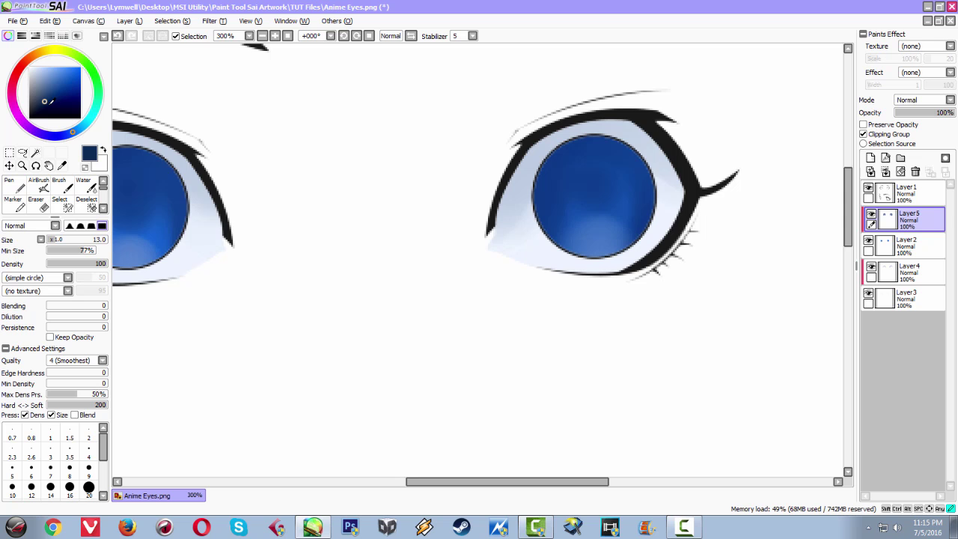
pyautogui.moveTo(528, 182); pyautogui.dragTo(439, 194)
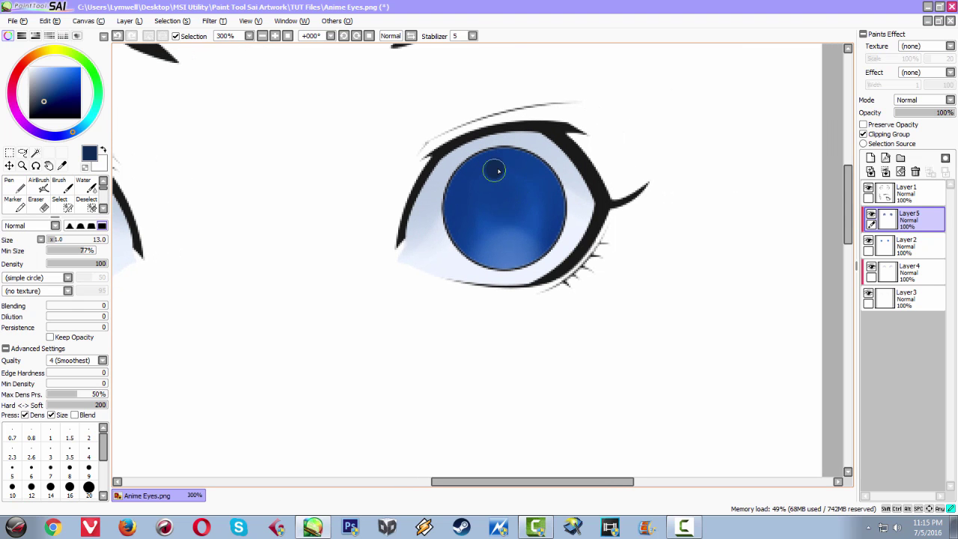
# - Try painting a dark oval pupil in the upper pair's right iris with different shades of blue
pyautogui.moveTo(494, 170); pyautogui.dragTo(503, 199)
pyautogui.hotkey('ctrl', 'z')
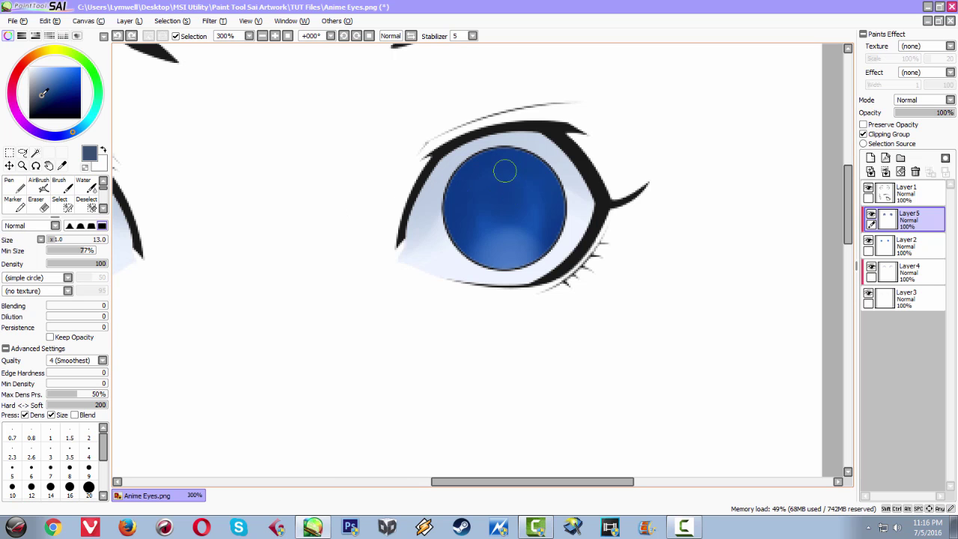
pyautogui.moveTo(505, 171); pyautogui.dragTo(498, 166)
pyautogui.hotkey('ctrl', 'z')
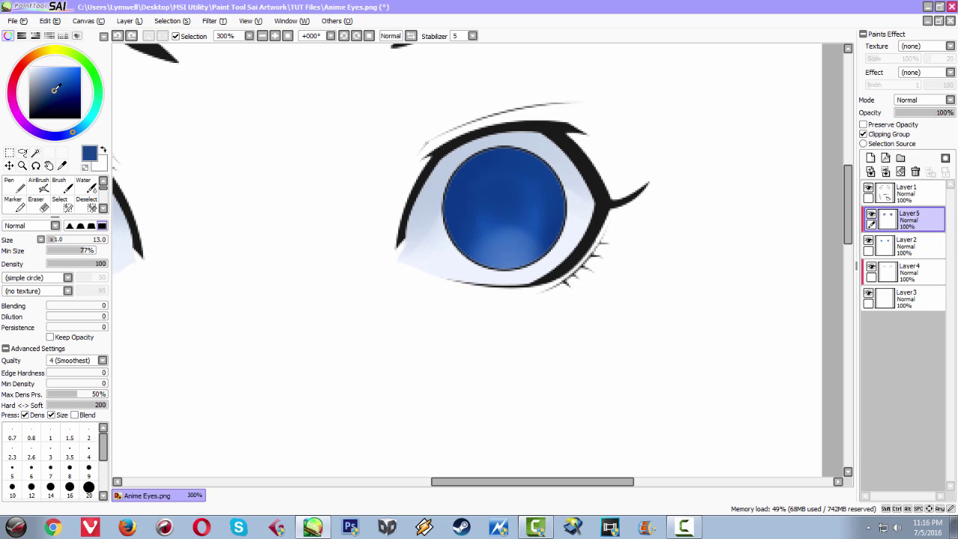
pyautogui.hotkey('ctrl', 'z')
pyautogui.hotkey('ctrl', 'z')
pyautogui.moveTo(511, 180); pyautogui.dragTo(500, 180)
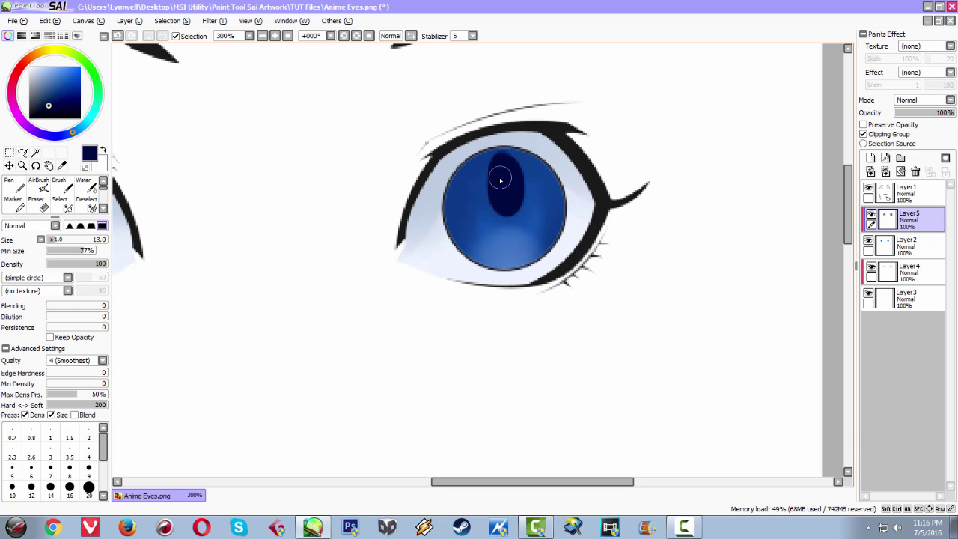
pyautogui.hotkey('ctrl', 'z')
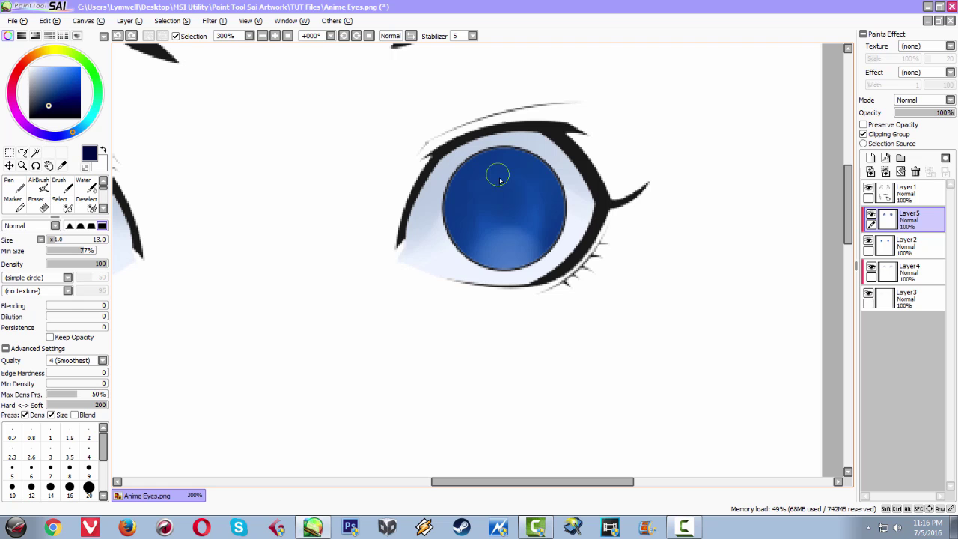
# - Sample the iris blue, darken it, and paint a crisp darker band around the rim of the upper pair's right iris
pyautogui.moveTo(462, 163)
pyautogui.mouseDown()
pyautogui.moveTo(450, 185)
pyautogui.moveTo(459, 242)
pyautogui.mouseUp()
pyautogui.hotkey('ctrl', 'z')
pyautogui.keyDown('alt'); pyautogui.click(471, 167); pyautogui.keyUp('alt')
pyautogui.moveTo(478, 161); pyautogui.dragTo(466, 284)
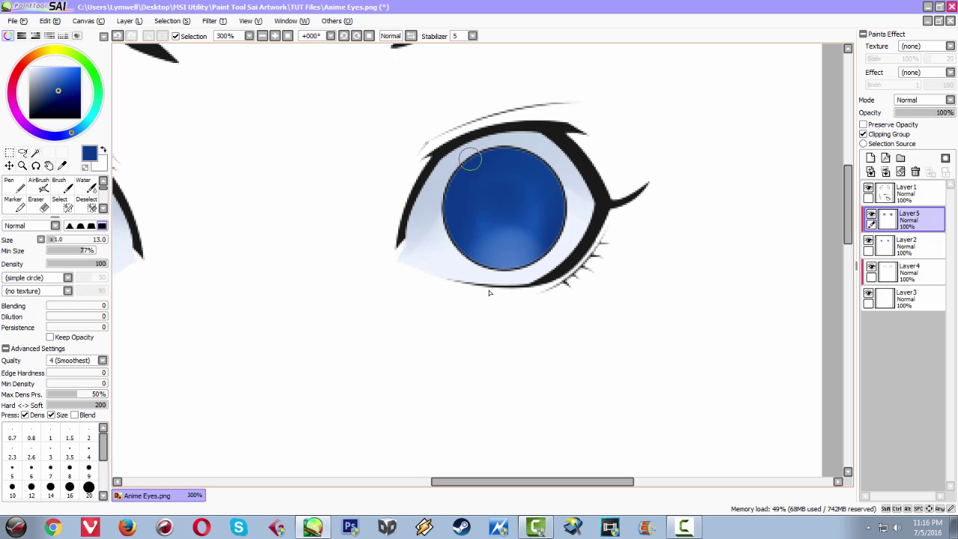
pyautogui.moveTo(472, 157); pyautogui.dragTo(494, 272)
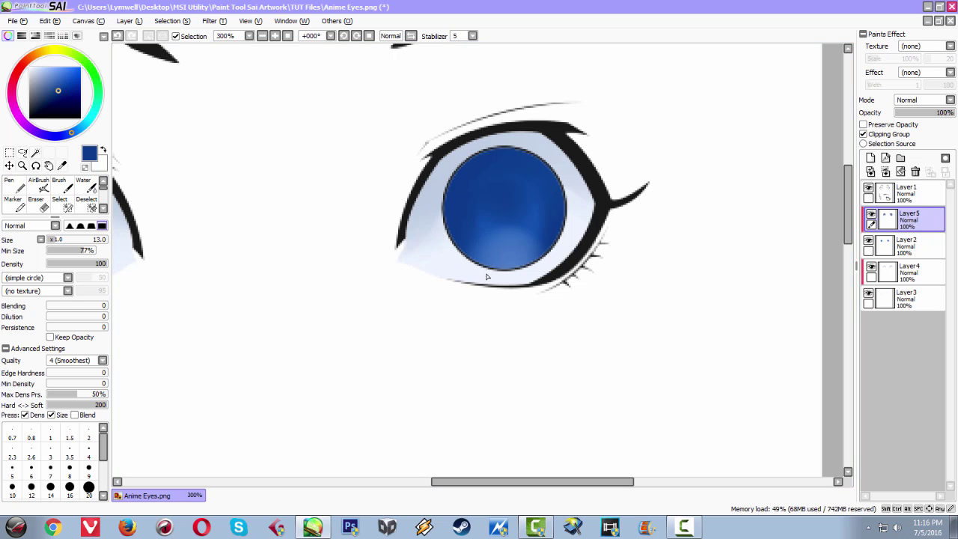
pyautogui.click(58, 96)
pyautogui.moveTo(487, 146)
pyautogui.mouseDown()
pyautogui.moveTo(494, 278)
pyautogui.moveTo(477, 213)
pyautogui.moveTo(461, 196)
pyautogui.moveTo(460, 166)
pyautogui.moveTo(462, 225)
pyautogui.moveTo(441, 217)
pyautogui.moveTo(542, 166)
pyautogui.moveTo(496, 165)
pyautogui.moveTo(483, 153)
pyautogui.moveTo(465, 164)
pyautogui.moveTo(564, 214)
pyautogui.moveTo(556, 184)
pyautogui.moveTo(561, 229)
pyautogui.moveTo(534, 253)
pyautogui.moveTo(544, 176)
pyautogui.moveTo(450, 244)
pyautogui.moveTo(454, 184)
pyautogui.moveTo(495, 269)
pyautogui.moveTo(475, 256)
pyautogui.moveTo(459, 163)
pyautogui.moveTo(495, 266)
pyautogui.mouseUp()
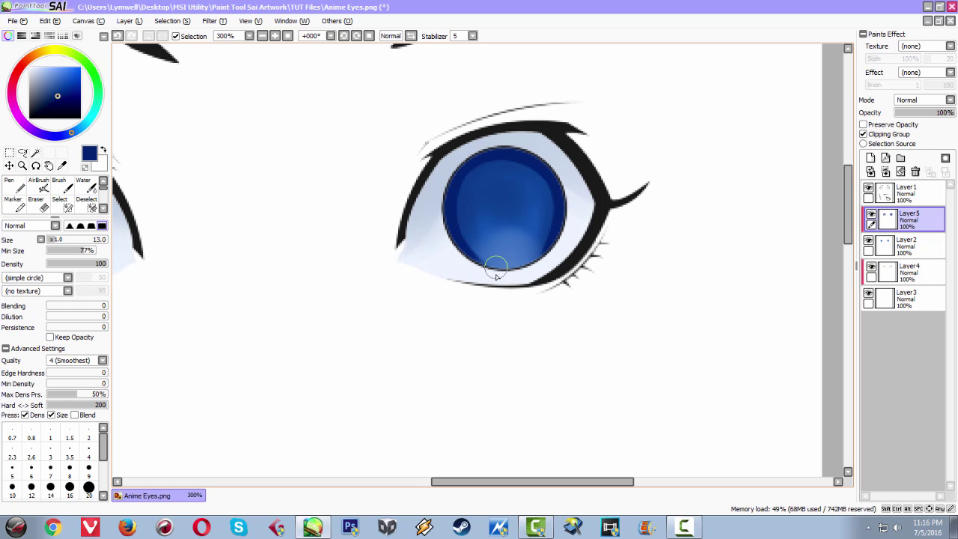
# - Paint a matching dark blue band around the rim of the upper pair's left iris
pyautogui.moveTo(298, 219); pyautogui.dragTo(552, 172)
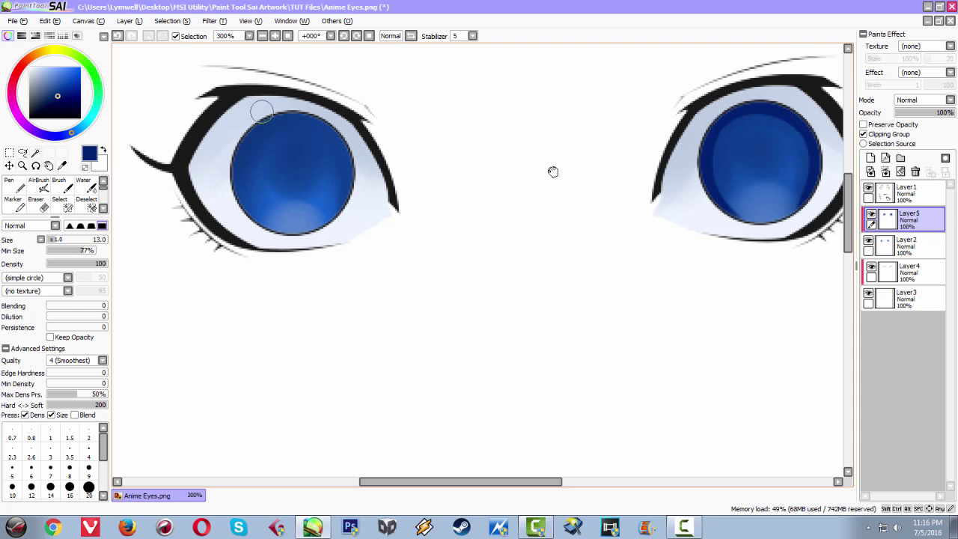
pyautogui.moveTo(267, 113); pyautogui.dragTo(292, 222)
pyautogui.hotkey('ctrl', 'z')
pyautogui.moveTo(263, 117); pyautogui.dragTo(280, 242)
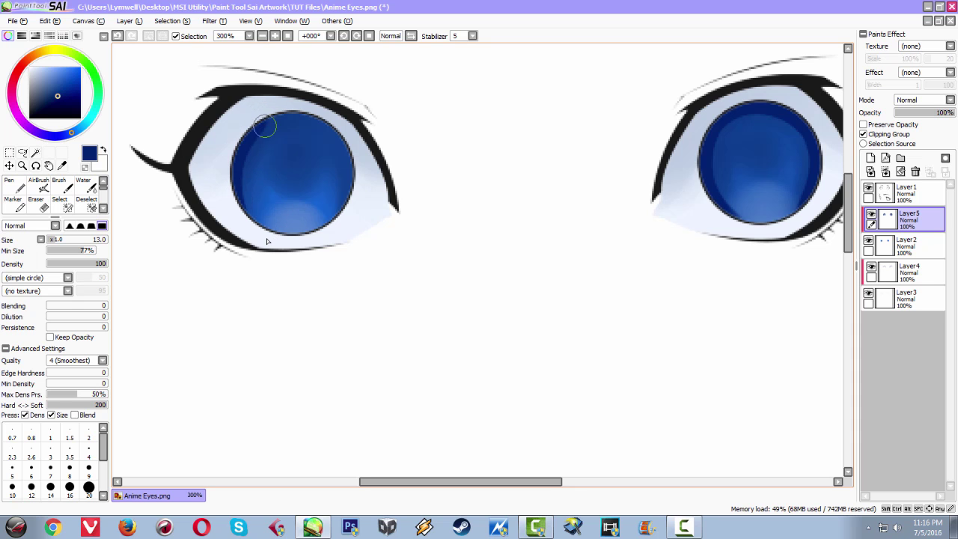
pyautogui.moveTo(265, 127)
pyautogui.mouseDown()
pyautogui.moveTo(366, 186)
pyautogui.moveTo(333, 129)
pyautogui.moveTo(312, 120)
pyautogui.moveTo(358, 220)
pyautogui.moveTo(317, 118)
pyautogui.moveTo(338, 225)
pyautogui.mouseUp()
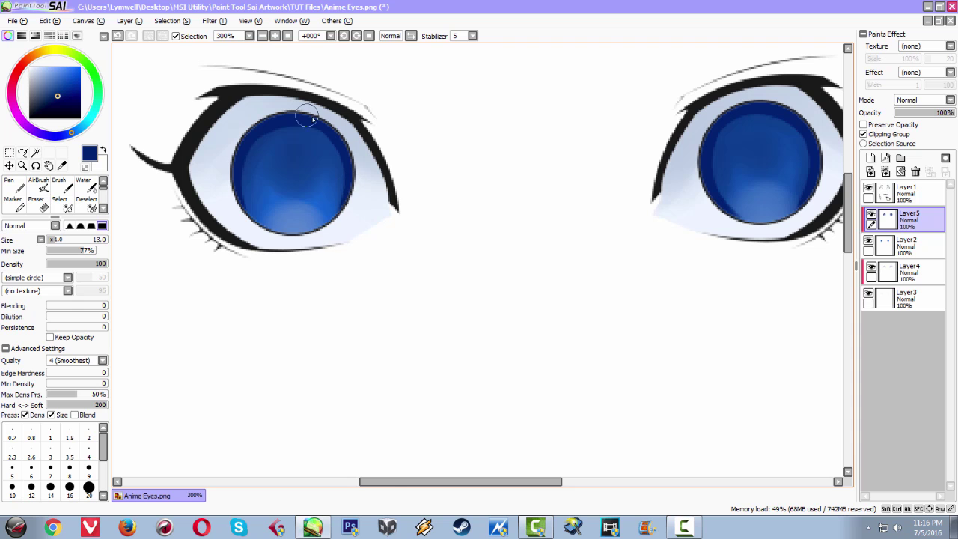
pyautogui.press('h')
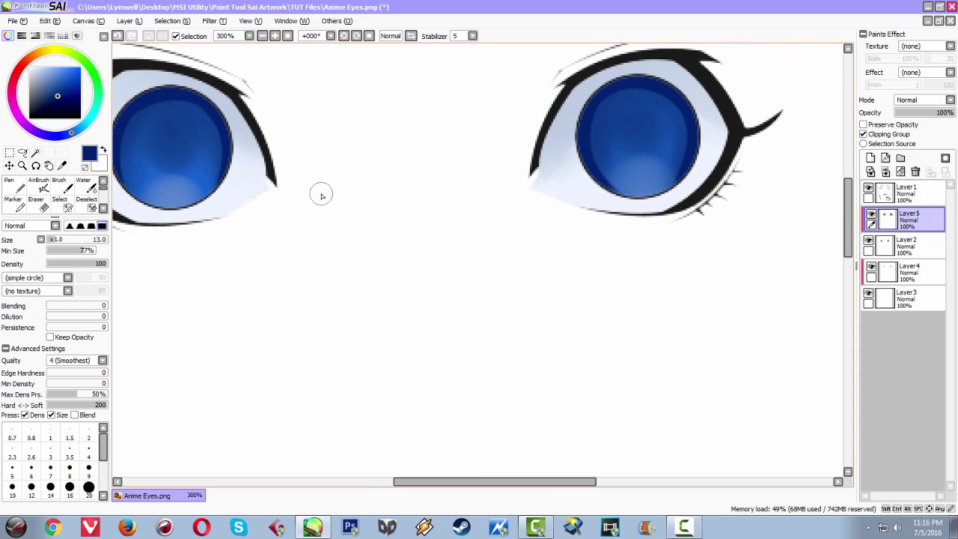
pyautogui.scroll(-5, 321, 196)
pyautogui.scroll(5, 321, 195)
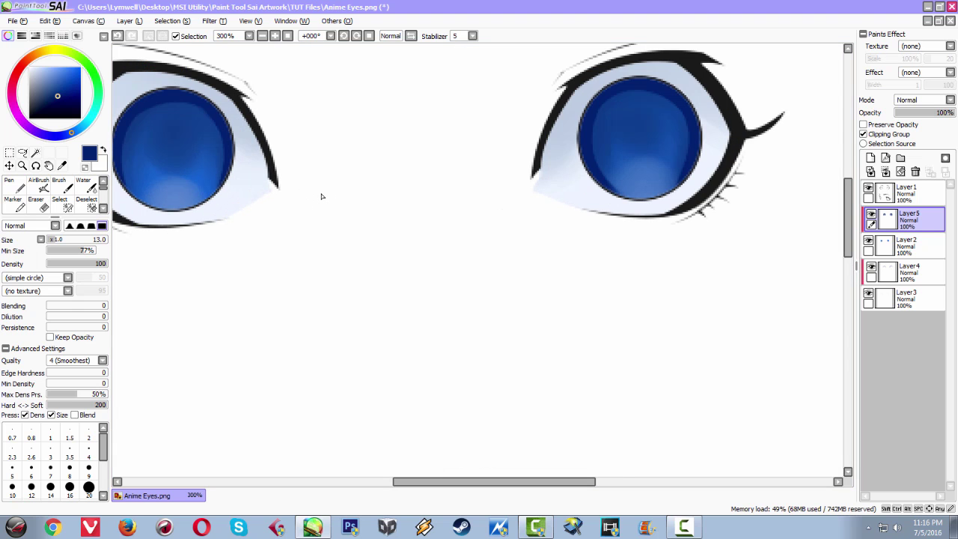
# - Pick a very dark navy and paint an oval pupil in the centre of the upper pair's right iris
pyautogui.click(55, 103)
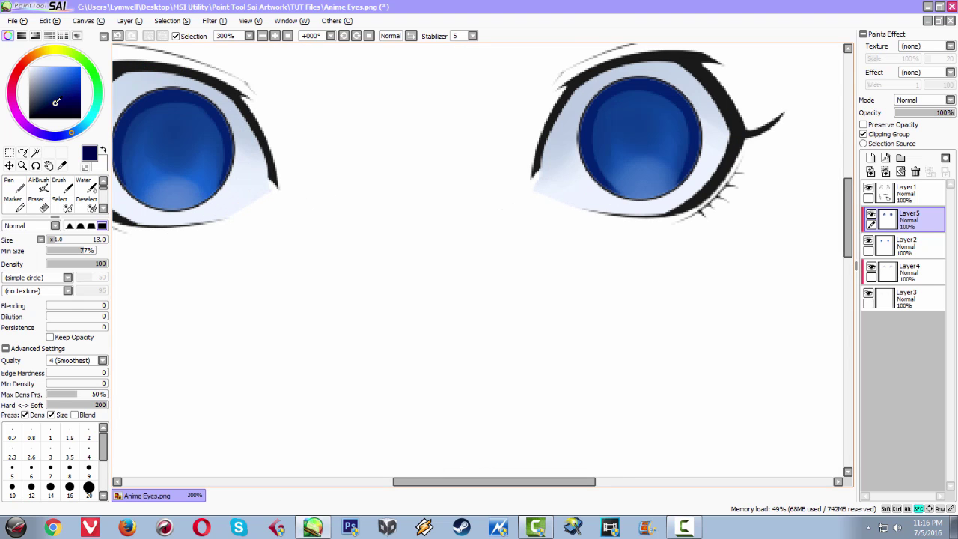
pyautogui.moveTo(328, 206); pyautogui.dragTo(272, 218)
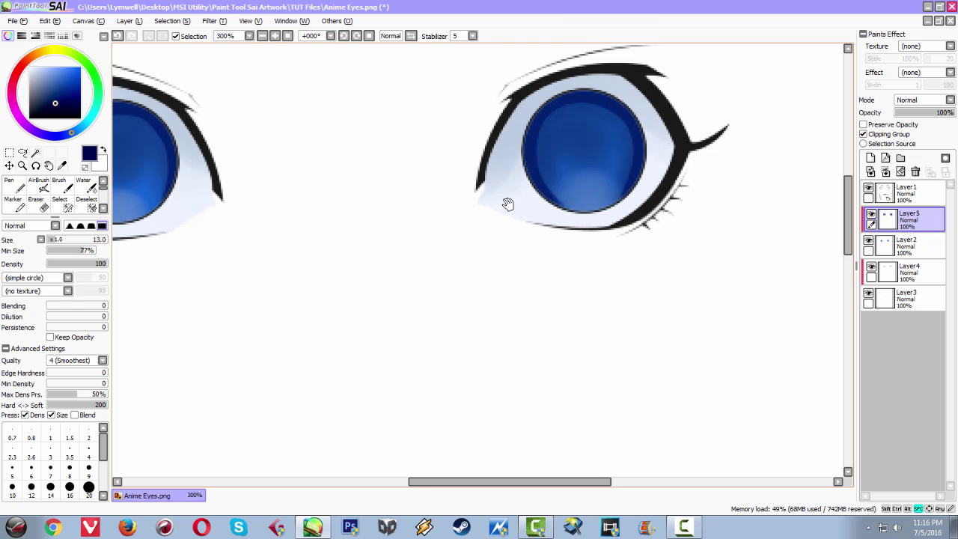
pyautogui.moveTo(506, 203); pyautogui.dragTo(444, 240)
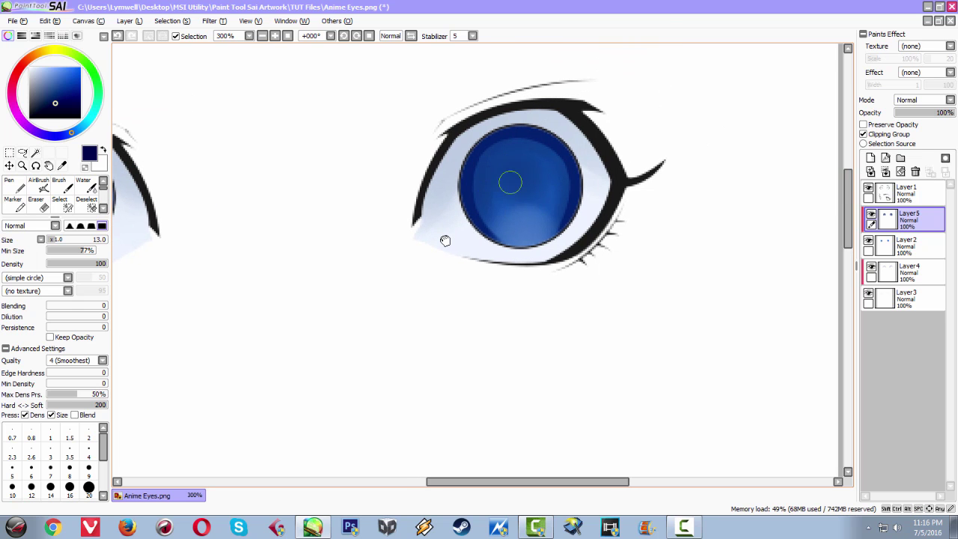
pyautogui.moveTo(513, 154); pyautogui.dragTo(512, 178)
pyautogui.hotkey('ctrl', 'z')
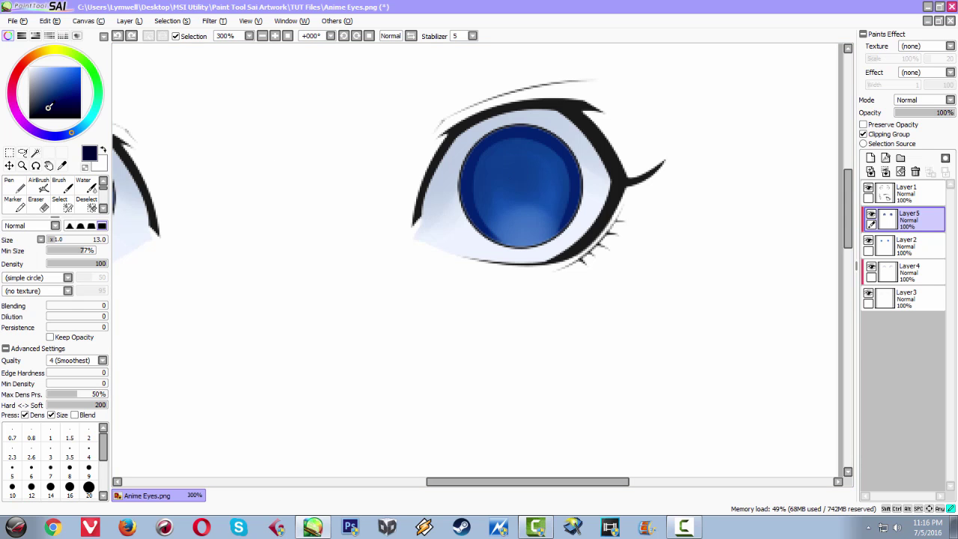
pyautogui.moveTo(513, 167); pyautogui.dragTo(514, 200)
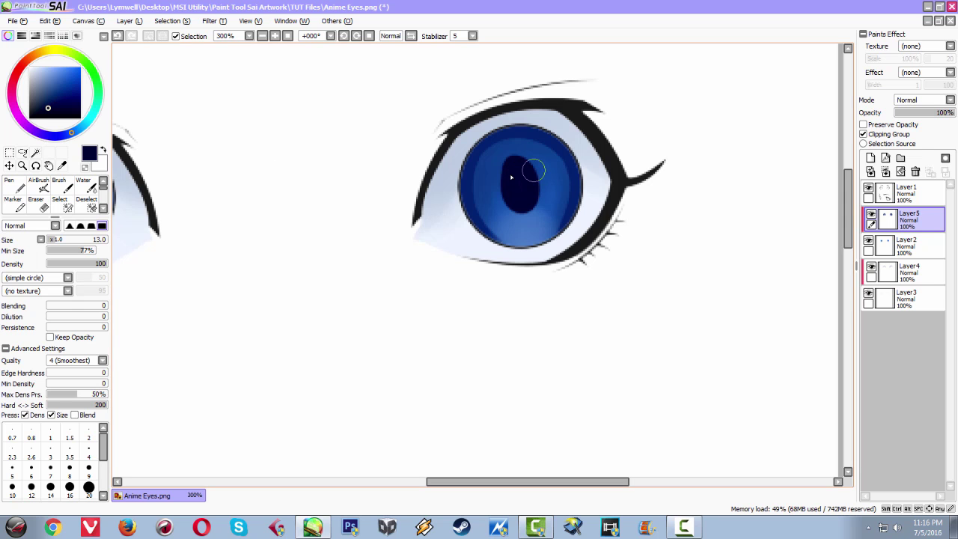
pyautogui.hotkey('ctrl', 'z')
pyautogui.moveTo(514, 159); pyautogui.dragTo(521, 199)
pyautogui.hotkey('ctrl', 'z')
pyautogui.hotkey('ctrl', 'z')
pyautogui.moveTo(513, 165)
pyautogui.mouseDown()
pyautogui.moveTo(516, 188)
pyautogui.moveTo(516, 177)
pyautogui.mouseUp()
# - Paint a matching very dark navy oval pupil in the centre of the upper pair's left iris
pyautogui.press('space')
pyautogui.moveTo(240, 226); pyautogui.dragTo(436, 193)
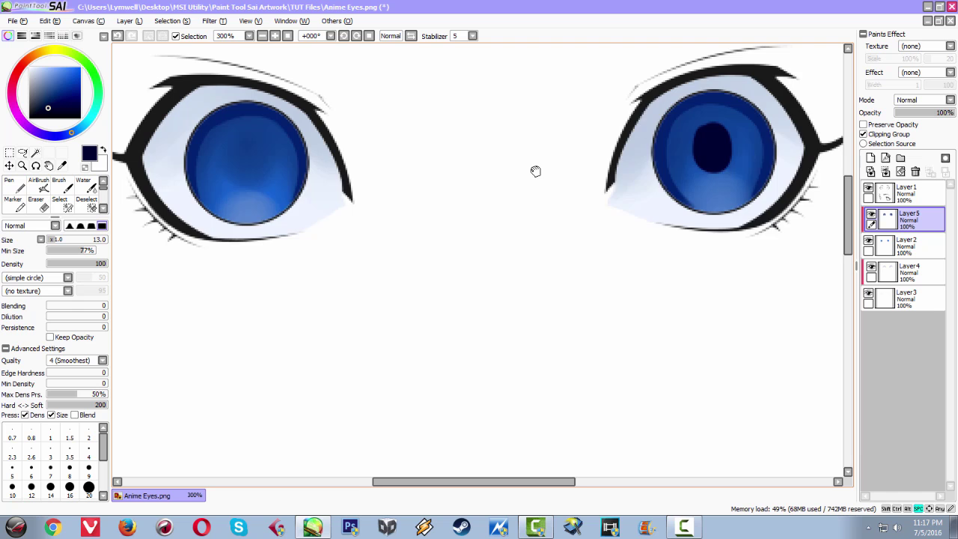
pyautogui.moveTo(258, 205); pyautogui.dragTo(340, 229)
pyautogui.moveTo(323, 175)
pyautogui.mouseDown()
pyautogui.moveTo(339, 195)
pyautogui.moveTo(322, 177)
pyautogui.moveTo(332, 173)
pyautogui.moveTo(335, 194)
pyautogui.moveTo(332, 186)
pyautogui.mouseUp()
pyautogui.hotkey('ctrl', 'z')
pyautogui.hotkey('ctrl', 'z')
pyautogui.hotkey('ctrl', 'z')
pyautogui.hotkey('ctrl', 'z')
pyautogui.moveTo(492, 258); pyautogui.dragTo(349, 246)
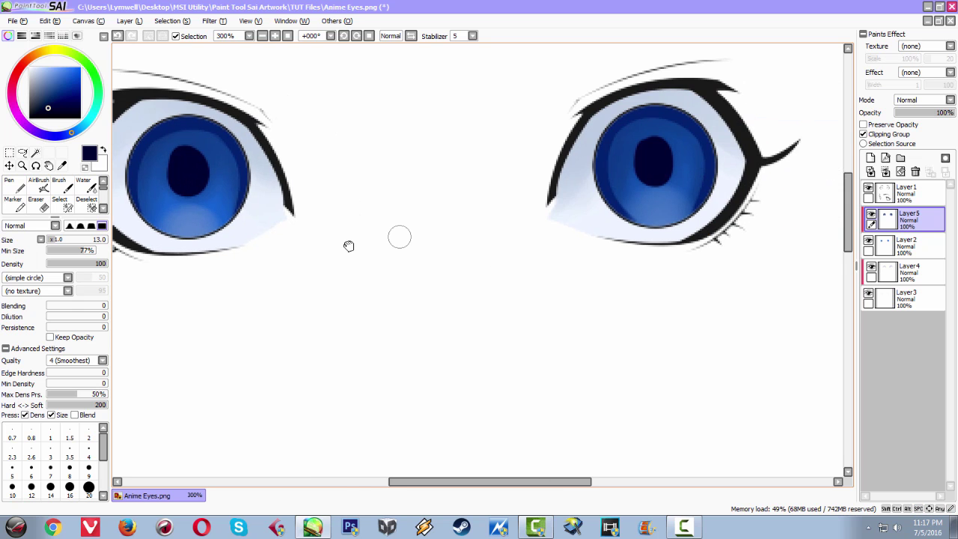
pyautogui.scroll(-4, 400, 237)
pyautogui.scroll(3, 399, 238)
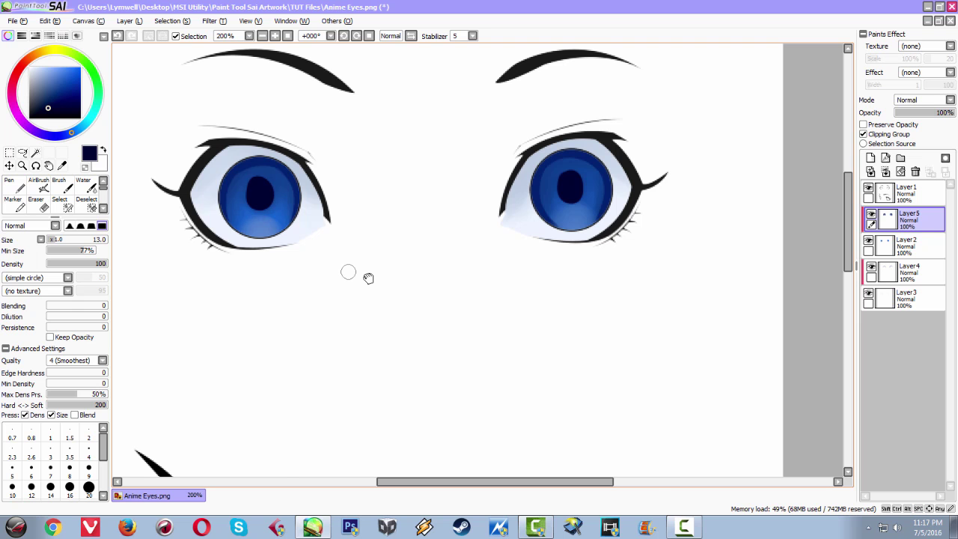
pyautogui.scroll(-2, 348, 271)
pyautogui.scroll(3, 348, 273)
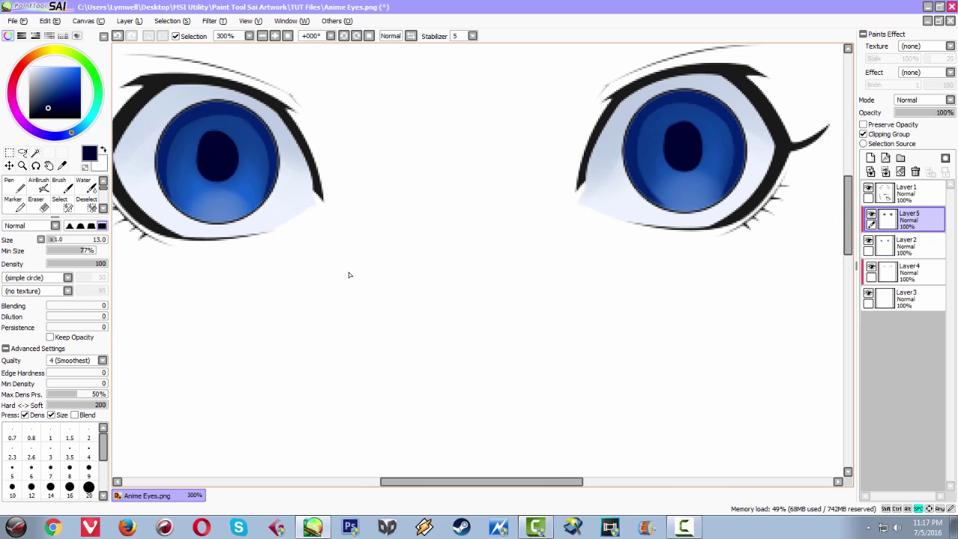
# - Try reshaping the outline of the upper pair's left pupil with additional dark navy strokes
pyautogui.moveTo(305, 241); pyautogui.dragTo(377, 294)
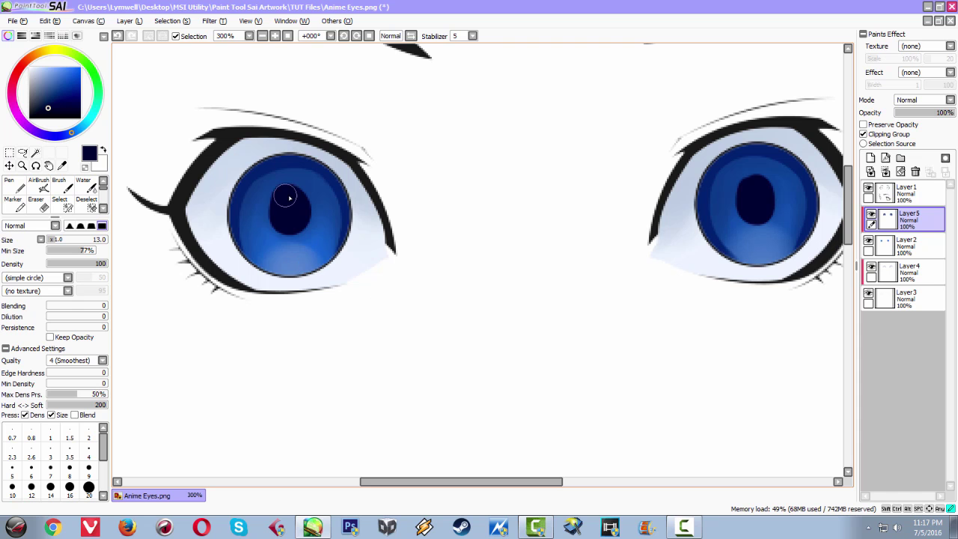
pyautogui.moveTo(287, 194); pyautogui.dragTo(288, 227)
pyautogui.hotkey('ctrl', 'z')
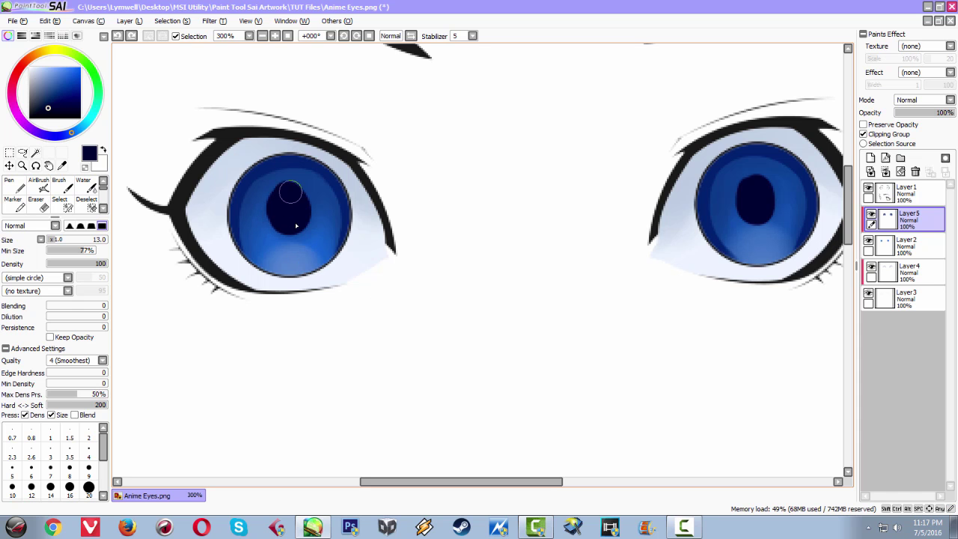
pyautogui.moveTo(288, 193)
pyautogui.mouseDown()
pyautogui.moveTo(274, 210)
pyautogui.moveTo(295, 223)
pyautogui.moveTo(285, 231)
pyautogui.mouseUp()
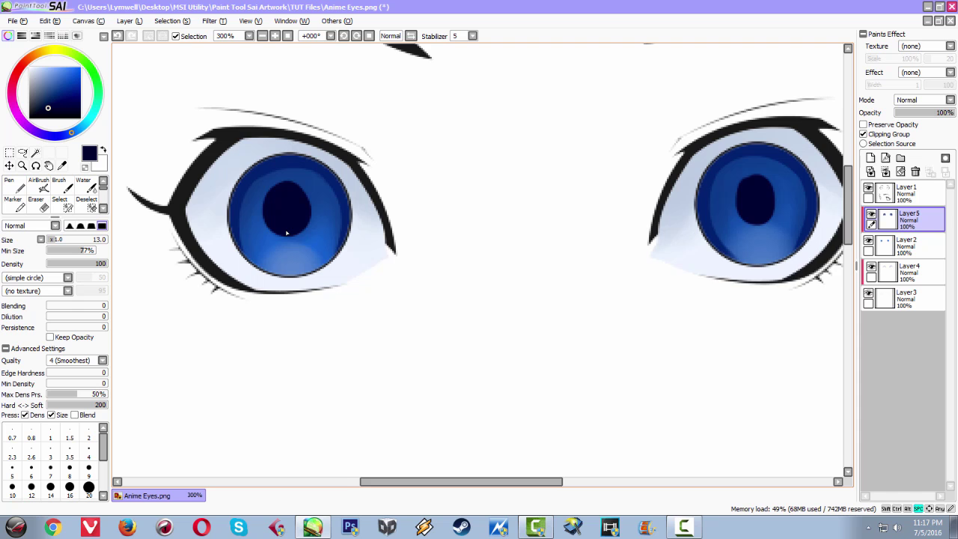
pyautogui.moveTo(440, 258); pyautogui.dragTo(410, 250)
pyautogui.hotkey('ctrl', 'z')
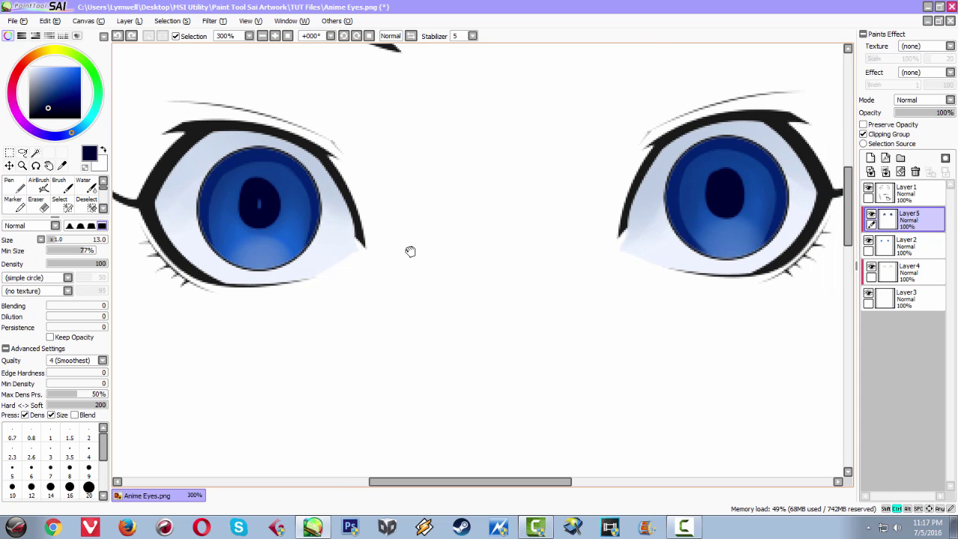
pyautogui.hotkey('ctrl', 'z')
pyautogui.moveTo(249, 200); pyautogui.dragTo(260, 209)
pyautogui.hotkey('ctrl', 'z')
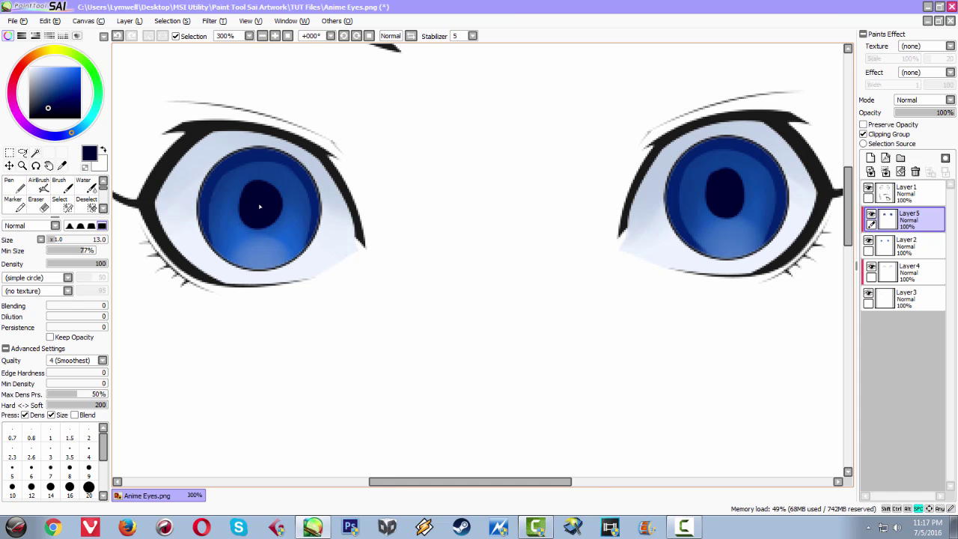
# - Touch up the shape of the upper pair's right pupil in the same dark navy
pyautogui.moveTo(461, 266); pyautogui.dragTo(349, 265)
pyautogui.moveTo(615, 183)
pyautogui.mouseDown()
pyautogui.moveTo(631, 192)
pyautogui.moveTo(618, 209)
pyautogui.moveTo(614, 201)
pyautogui.mouseUp()
pyautogui.hotkey('ctrl', 'z')
pyautogui.moveTo(495, 236); pyautogui.dragTo(562, 203)
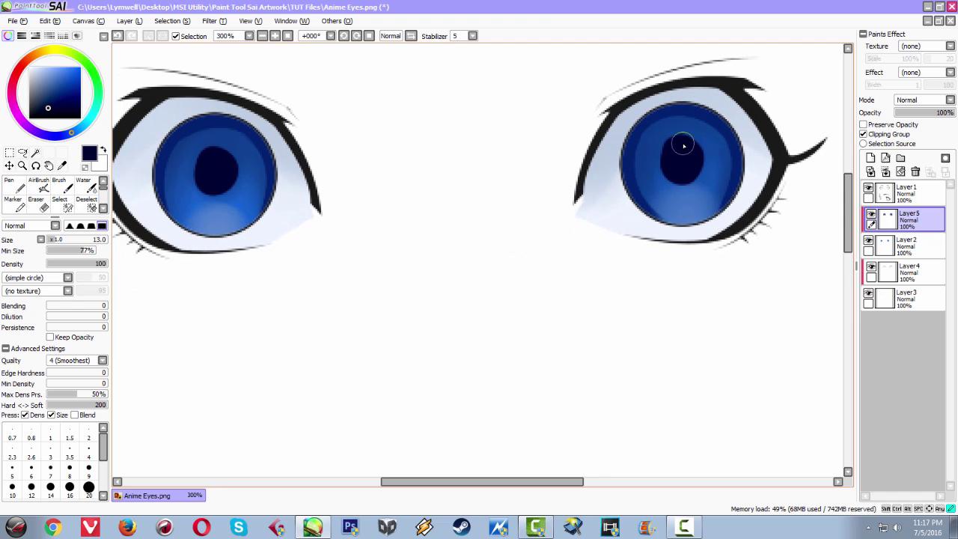
# - Undo the pupils painted in both irises of the upper pair
pyautogui.hotkey('ctrl', 'z')
pyautogui.hotkey('ctrl', 'z')
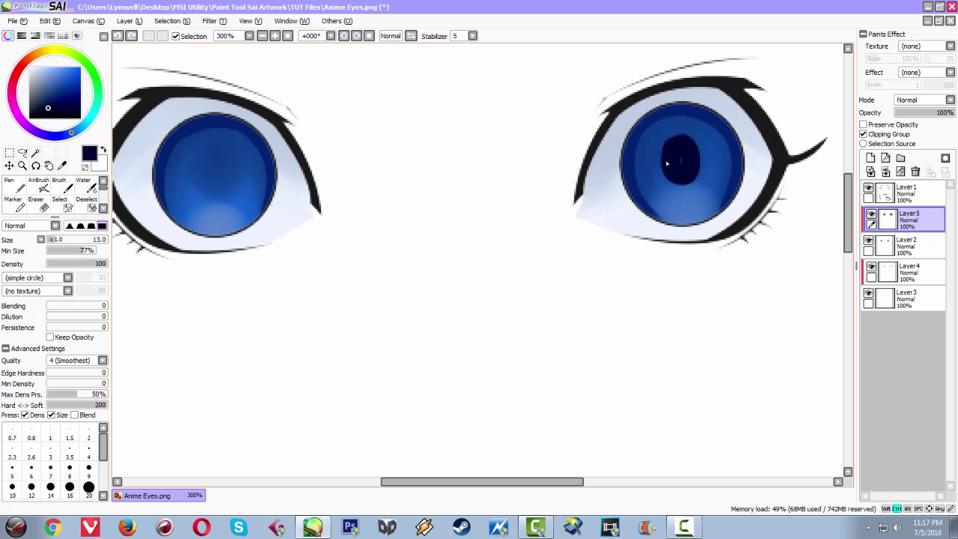
pyautogui.hotkey('ctrl', 'z')
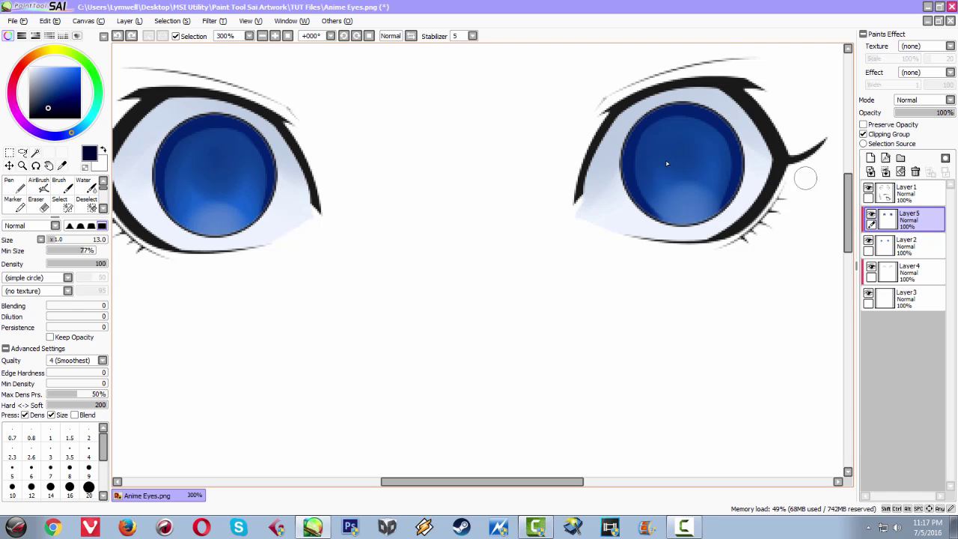
# - Add a new layer above Layer5, clip it to the layers below, and paint a dark navy oval pupil in the upper pair's right iris
pyautogui.click(871, 158)
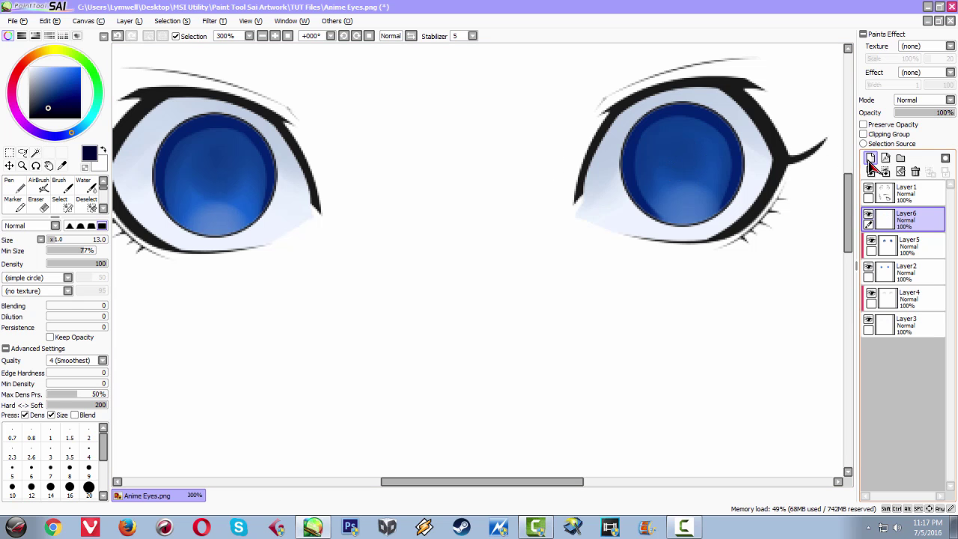
pyautogui.click(863, 134)
pyautogui.moveTo(676, 150); pyautogui.dragTo(685, 168)
# - Paint a matching dark navy oval pupil in the upper pair's left iris on the new clipped layer
pyautogui.moveTo(344, 228); pyautogui.dragTo(471, 222)
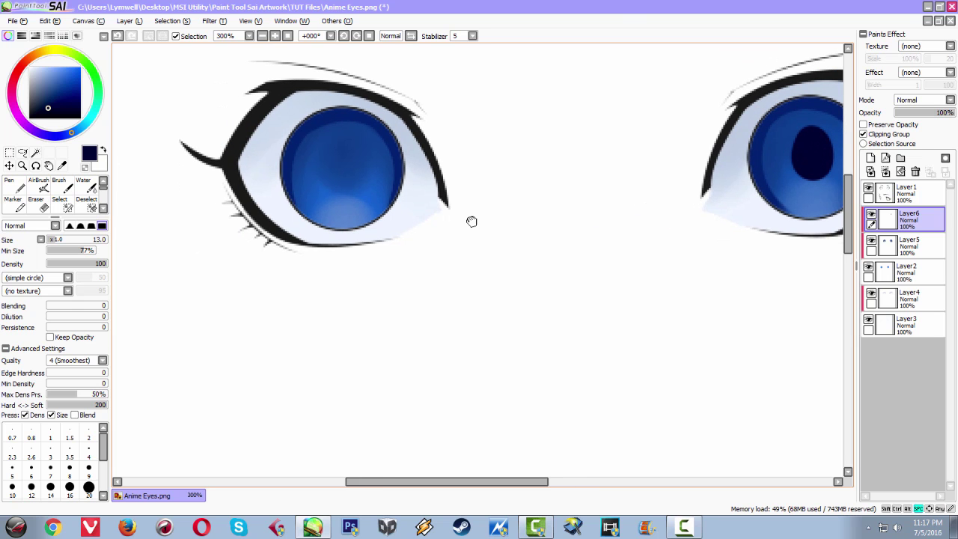
pyautogui.moveTo(337, 152)
pyautogui.mouseDown()
pyautogui.moveTo(344, 177)
pyautogui.moveTo(338, 153)
pyautogui.mouseUp()
pyautogui.hotkey('ctrl', 'z')
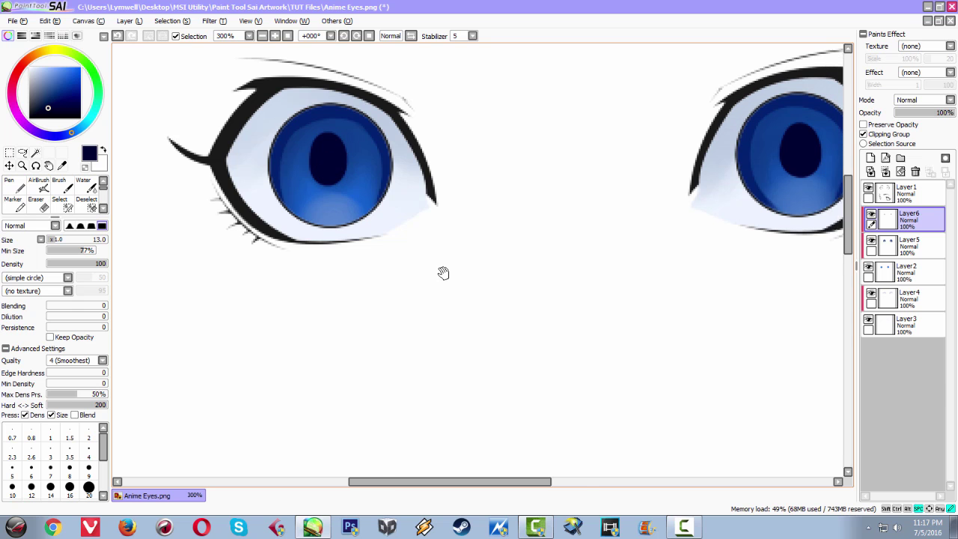
pyautogui.moveTo(442, 272); pyautogui.dragTo(305, 281)
pyautogui.hotkey('ctrl', 'z')
# - Try reshaping the upper pair's left pupil with repeated dark navy strokes, undoing the unwanted ones
pyautogui.moveTo(198, 179)
pyautogui.mouseDown()
pyautogui.moveTo(196, 144)
pyautogui.moveTo(193, 152)
pyautogui.moveTo(215, 165)
pyautogui.moveTo(202, 178)
pyautogui.moveTo(199, 156)
pyautogui.moveTo(209, 166)
pyautogui.moveTo(202, 158)
pyautogui.mouseUp()
pyautogui.hotkey('ctrl', 'z')
pyautogui.hotkey('ctrl', 'z')
pyautogui.hotkey('ctrl', 'z')
pyautogui.hotkey('ctrl', 'z')
pyautogui.hotkey('ctrl', 'z')
pyautogui.hotkey('ctrl', 'z')
pyautogui.hotkey('ctrl', 'z')
pyautogui.hotkey('ctrl', 'z')
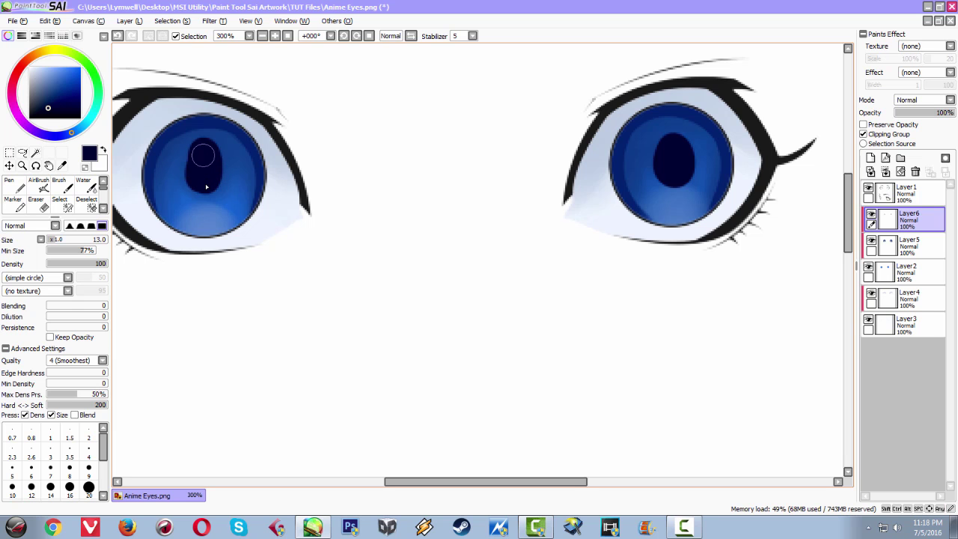
pyautogui.hotkey('ctrl', 'z')
pyautogui.hotkey('ctrl', 'z')
pyautogui.moveTo(199, 154)
pyautogui.mouseDown()
pyautogui.moveTo(211, 166)
pyautogui.moveTo(203, 155)
pyautogui.moveTo(204, 166)
pyautogui.mouseUp()
pyautogui.hotkey('ctrl', 'z')
pyautogui.hotkey('ctrl', 'z')
# - Try widening the left side of the upper pair's left pupil with further dark navy strokes
pyautogui.moveTo(355, 230); pyautogui.dragTo(399, 316)
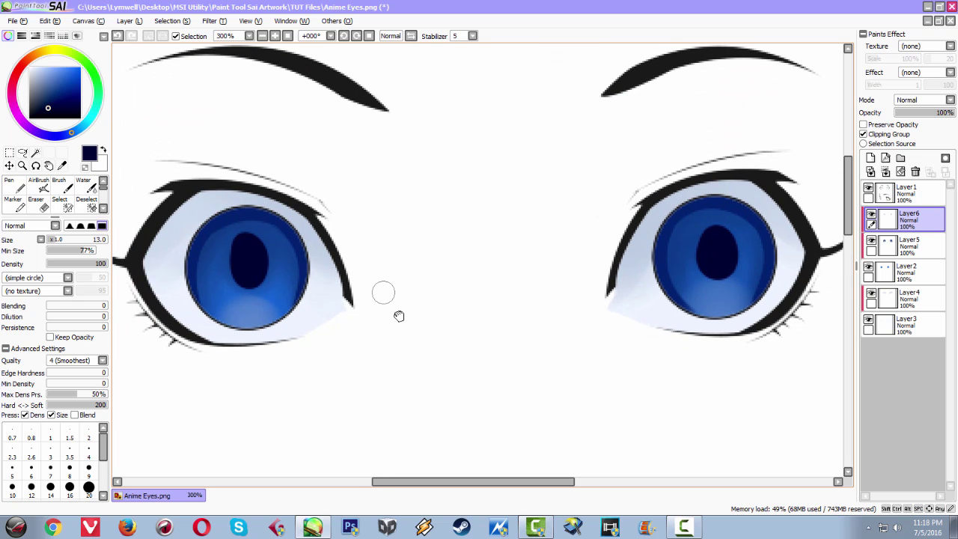
pyautogui.scroll(-3, 383, 293)
pyautogui.scroll(3, 384, 293)
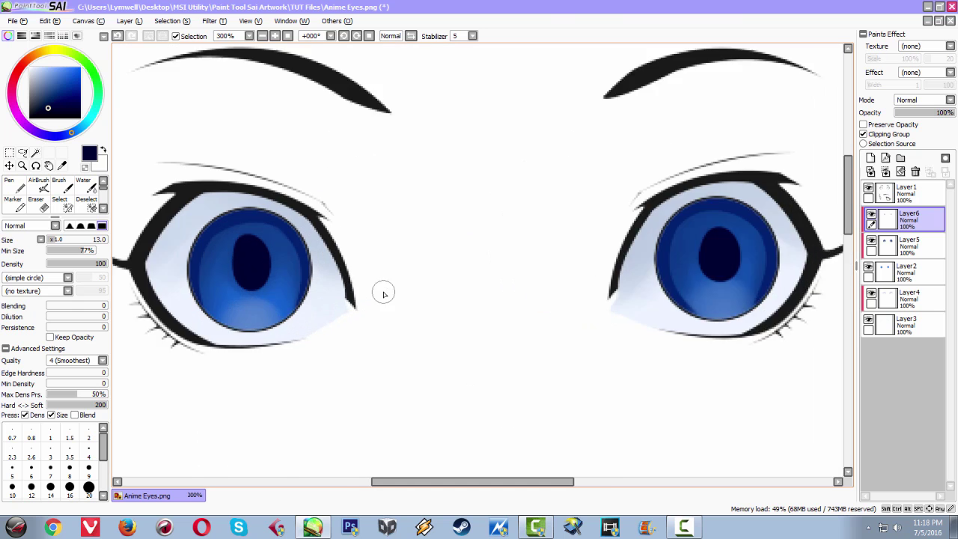
pyautogui.moveTo(308, 253); pyautogui.dragTo(450, 219)
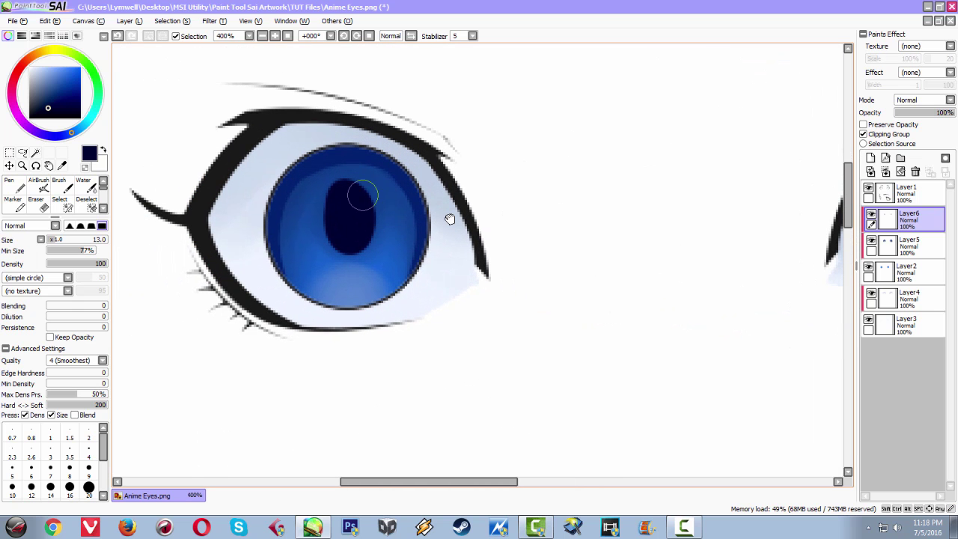
pyautogui.moveTo(346, 190); pyautogui.dragTo(351, 244)
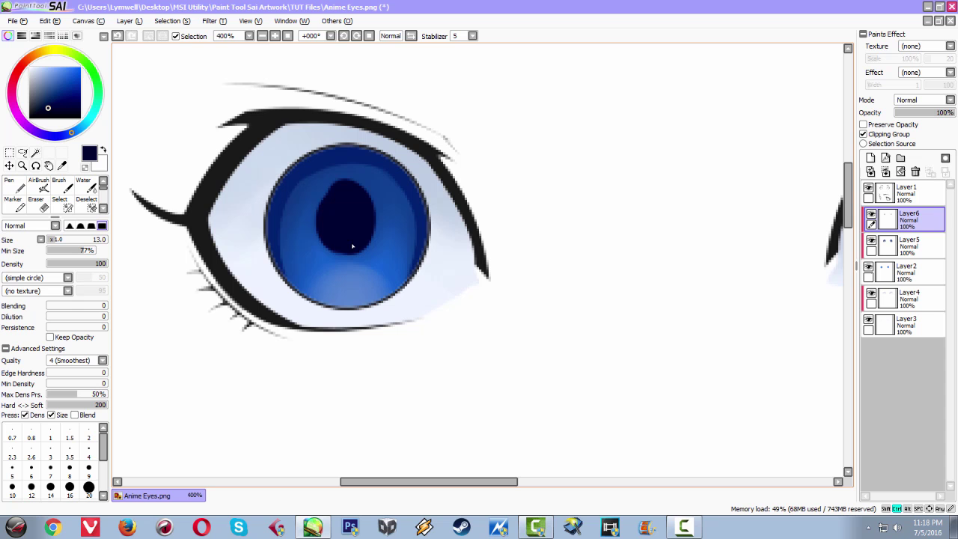
pyautogui.hotkey('ctrl', 'z')
pyautogui.moveTo(343, 197)
pyautogui.mouseDown()
pyautogui.moveTo(336, 220)
pyautogui.moveTo(350, 240)
pyautogui.moveTo(342, 239)
pyautogui.mouseUp()
pyautogui.hotkey('ctrl', 'z')
pyautogui.moveTo(355, 245); pyautogui.dragTo(251, 245)
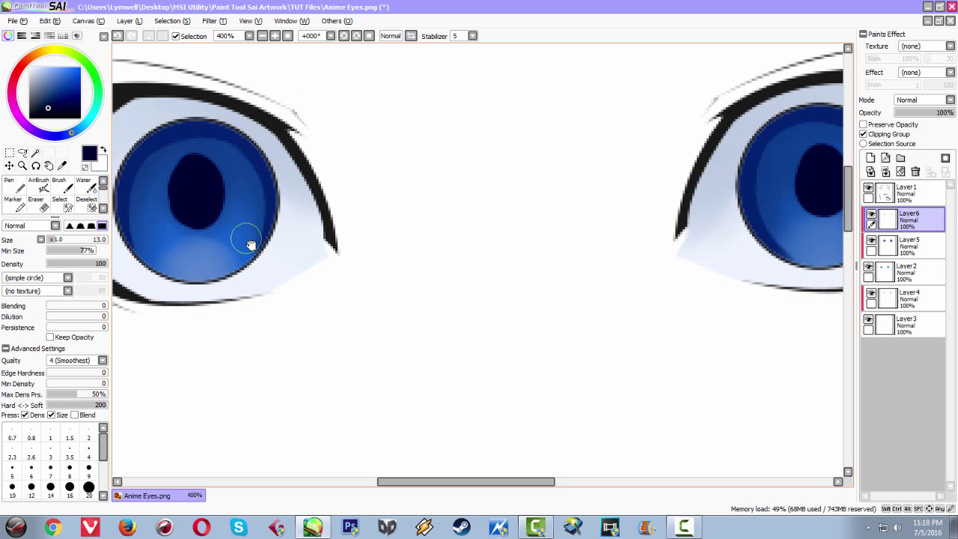
pyautogui.scroll(-4, 251, 246)
pyautogui.scroll(5, 247, 241)
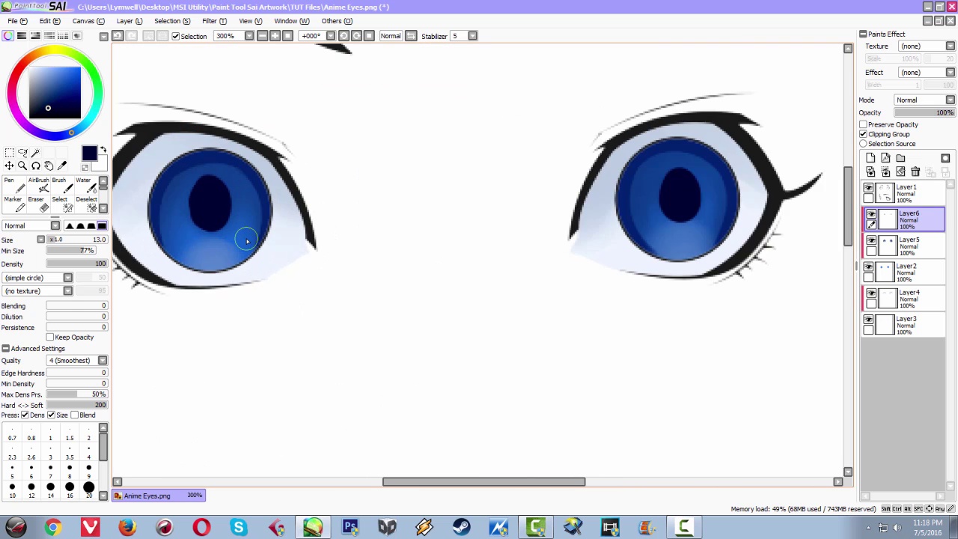
# - Try one more stroke on the left pupil's upper edge, and undo that whole pupil
pyautogui.moveTo(305, 236); pyautogui.dragTo(464, 241)
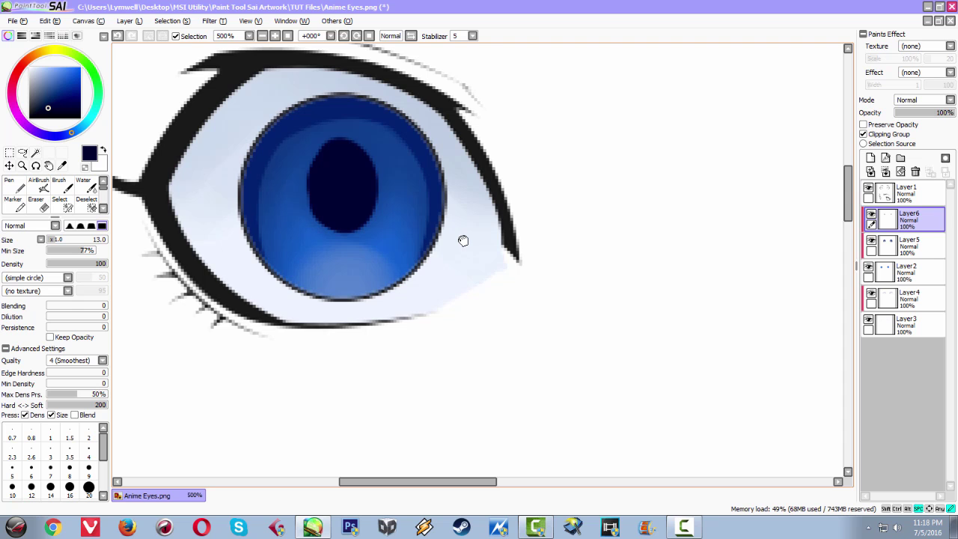
pyautogui.moveTo(323, 153); pyautogui.dragTo(333, 200)
pyautogui.hotkey('ctrl', 'z')
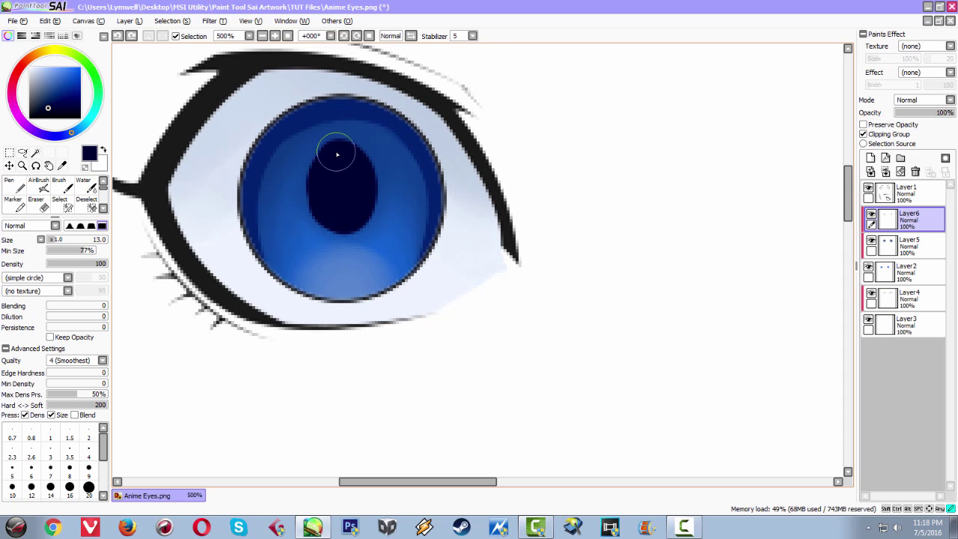
pyautogui.hotkey('ctrl', 'y')
pyautogui.hotkey('ctrl', 'z')
pyautogui.hotkey('ctrl', 'z')
pyautogui.hotkey('ctrl', 'z')
pyautogui.hotkey('ctrl', 'z')
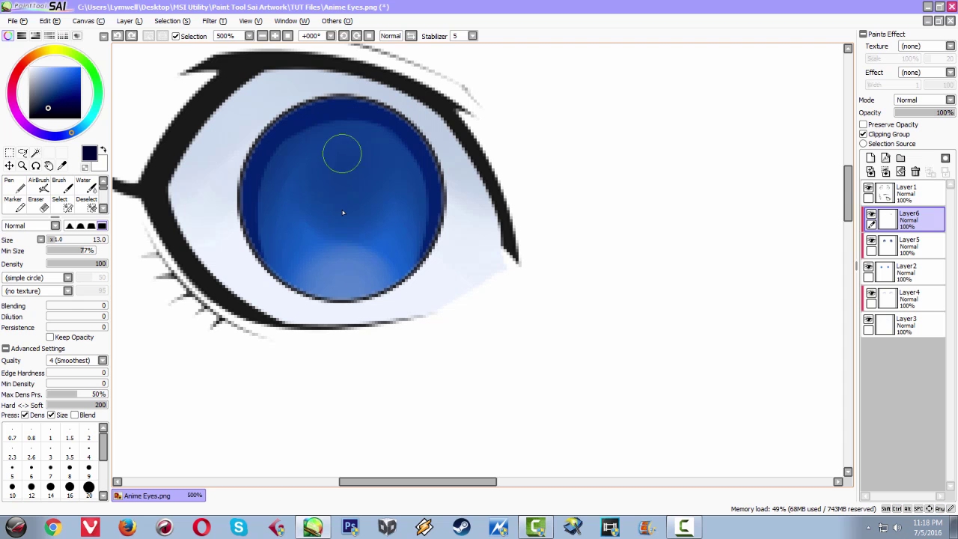
# - Repaint the upper pair's left pupil as a clean dark navy oval matching the right one
pyautogui.moveTo(330, 164)
pyautogui.mouseDown()
pyautogui.moveTo(350, 211)
pyautogui.moveTo(347, 183)
pyautogui.moveTo(329, 166)
pyautogui.moveTo(350, 184)
pyautogui.mouseUp()
pyautogui.hotkey('ctrl', 'z')
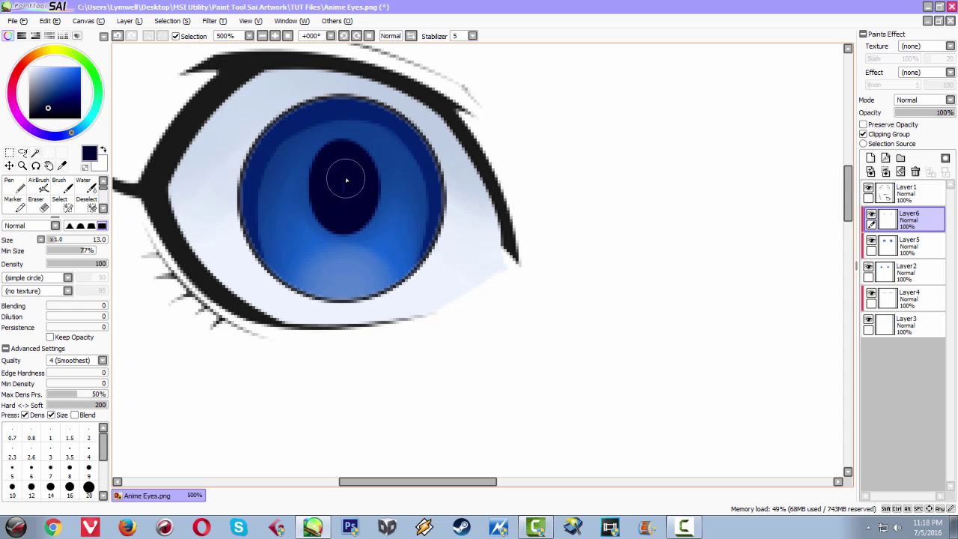
pyautogui.scroll(-5, 345, 196)
pyautogui.scroll(1, 344, 189)
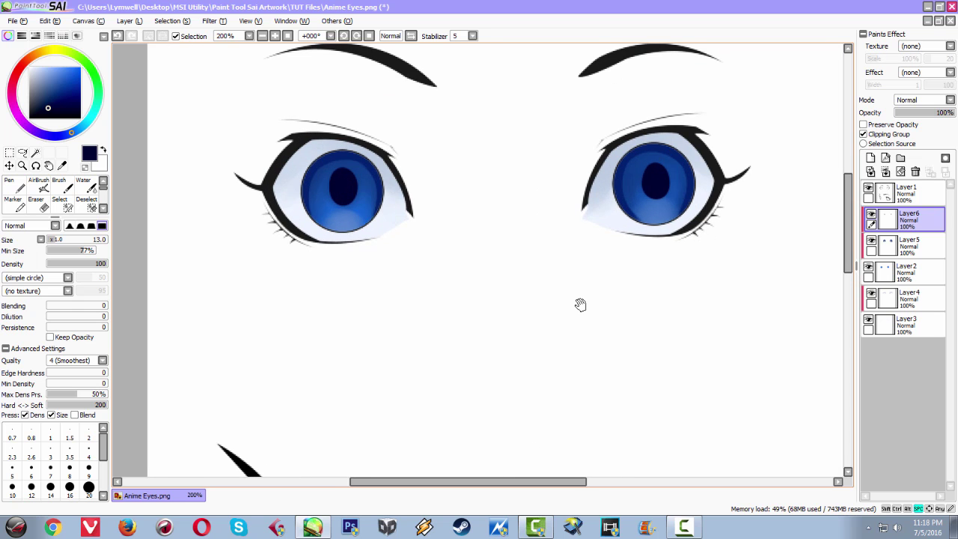
pyautogui.scroll(-3, 421, 274)
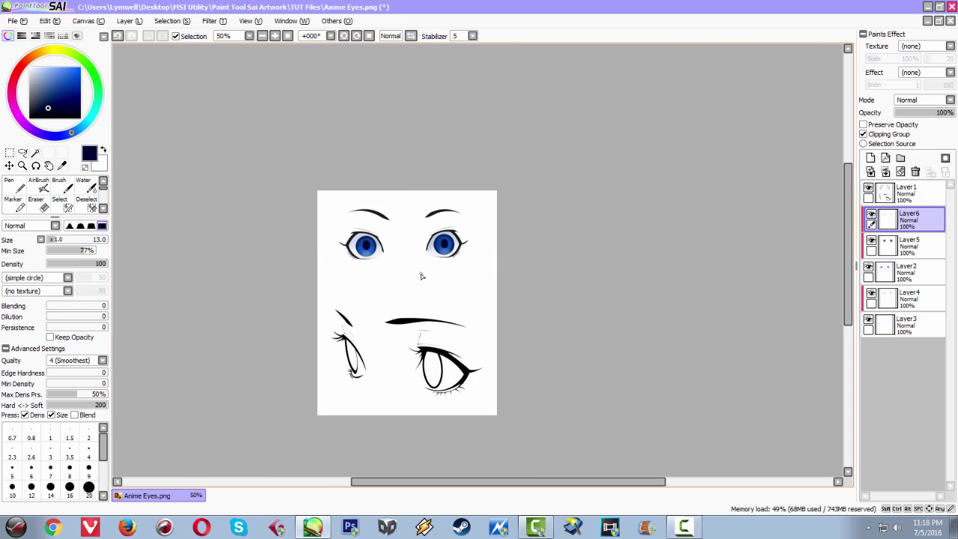
# - Switch the drawing colour to white and reduce the brush size to 2 for the iris highlights
pyautogui.scroll(5, 421, 276)
pyautogui.scroll(-1, 422, 276)
pyautogui.scroll(1, 422, 276)
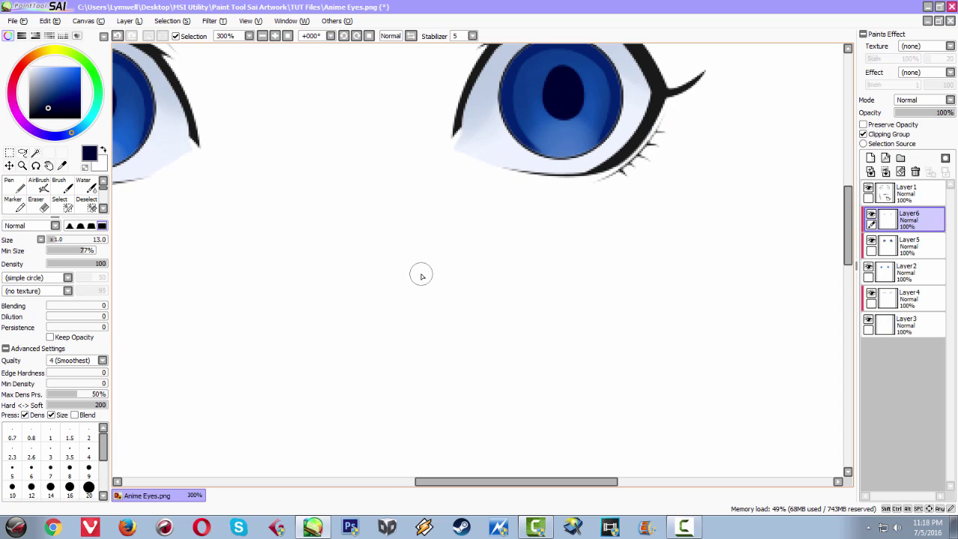
pyautogui.moveTo(415, 239); pyautogui.dragTo(471, 268)
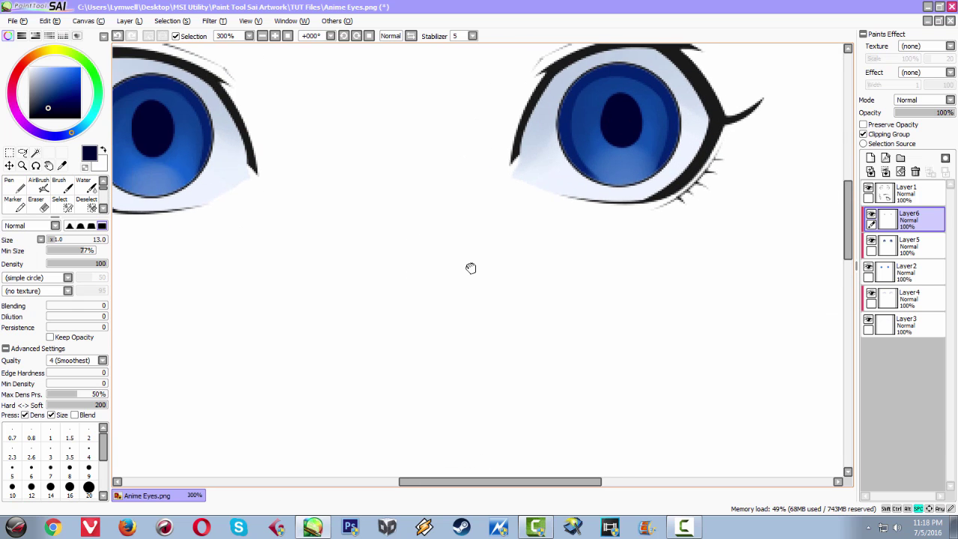
pyautogui.moveTo(303, 228); pyautogui.dragTo(441, 305)
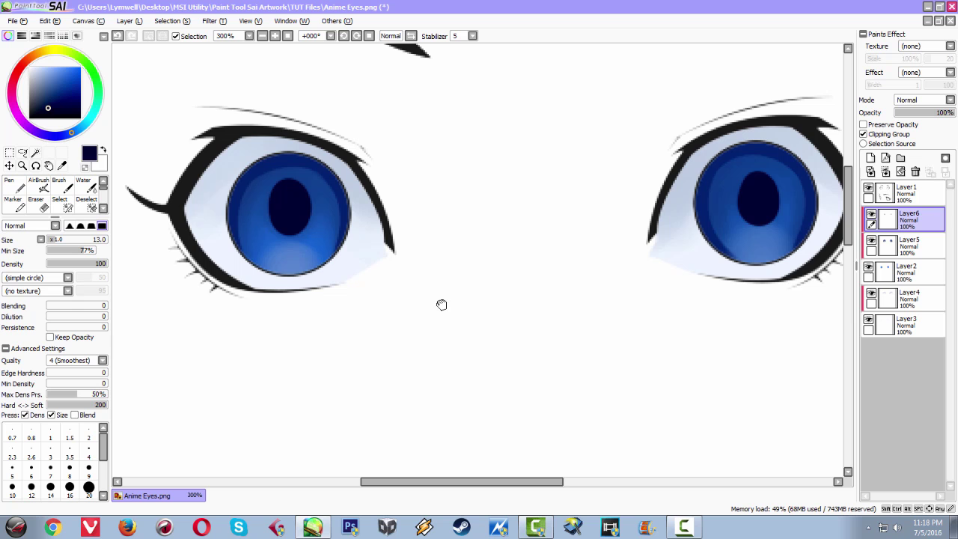
pyautogui.press('x')
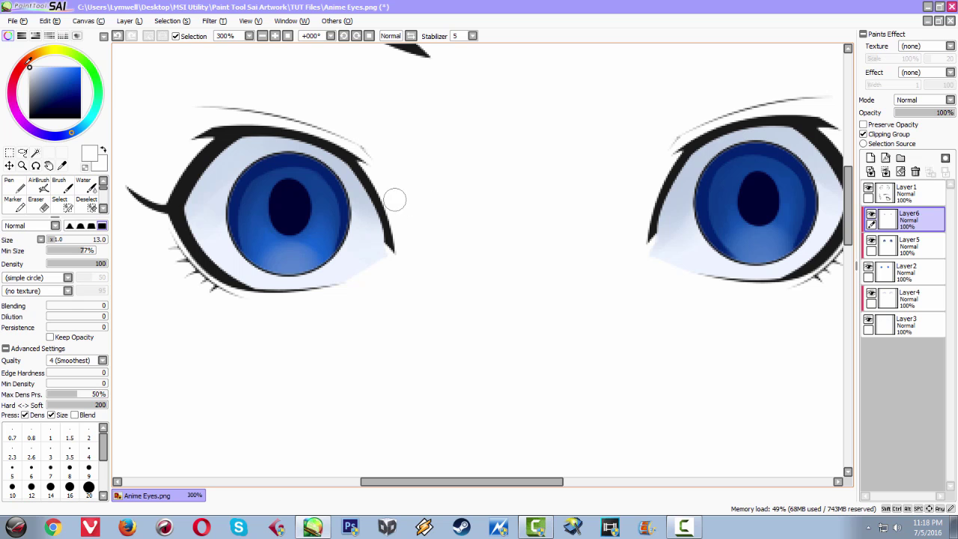
pyautogui.keyDown('ctrl'); pyautogui.keyDown('alt'); pyautogui.click(449, 162); pyautogui.keyUp('alt'); pyautogui.keyUp('ctrl')
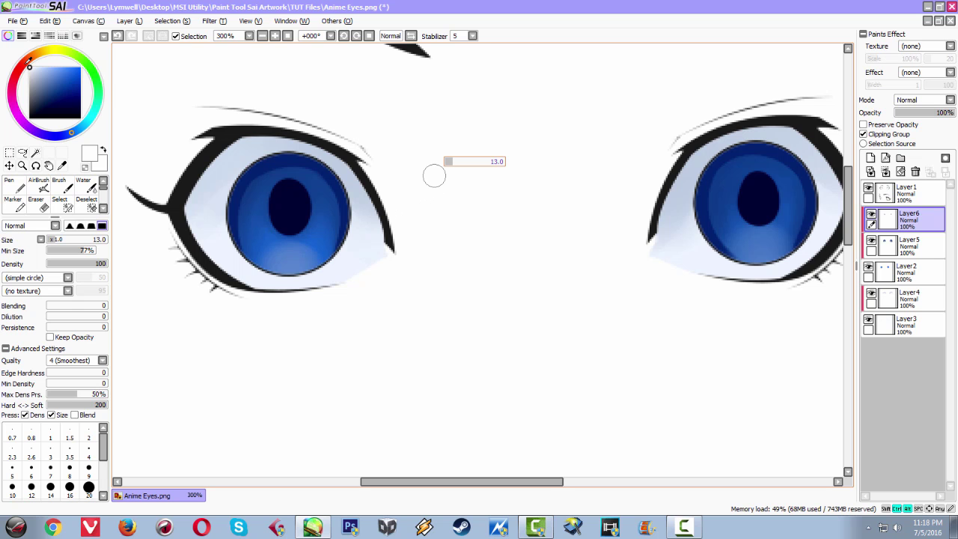
pyautogui.moveTo(453, 170); pyautogui.dragTo(418, 161)
pyautogui.keyDown('ctrl'); pyautogui.keyDown('alt'); pyautogui.click(450, 171); pyautogui.keyUp('alt'); pyautogui.keyUp('ctrl')
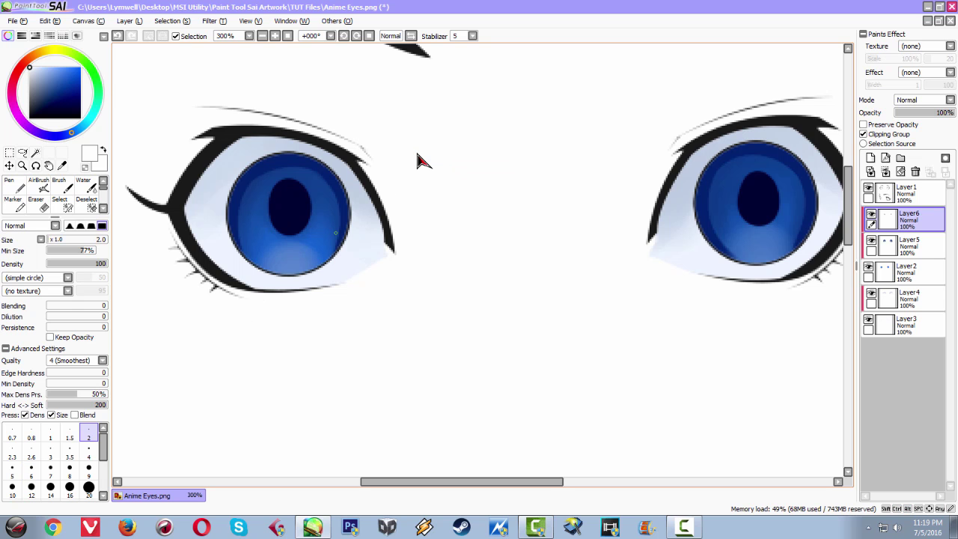
# - Try drawing a white curved highlight beside the left pupil with the size 2 brush
pyautogui.hotkey('ctrl', 'z')
pyautogui.hotkey('ctrl', 'z')
pyautogui.moveTo(257, 215); pyautogui.dragTo(285, 250)
pyautogui.hotkey('ctrl', 'z')
# - Set the brush size to 1 and draw a thin white curve around the lower-left side of the left pupil
pyautogui.click(51, 435)
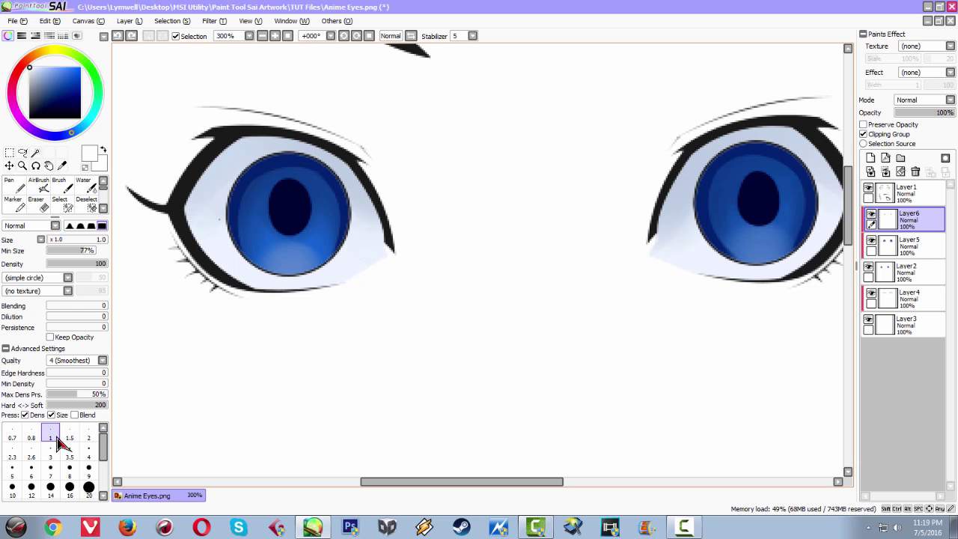
pyautogui.moveTo(251, 218); pyautogui.dragTo(284, 248)
pyautogui.hotkey('ctrl', 'z')
pyautogui.moveTo(258, 214); pyautogui.dragTo(284, 249)
# - Try drawing a mirrored white curve around the lower-right side of the left pupil
pyautogui.moveTo(320, 209); pyautogui.dragTo(301, 253)
pyautogui.hotkey('ctrl', 'z')
pyautogui.moveTo(321, 209); pyautogui.dragTo(299, 250)
pyautogui.hotkey('ctrl', 'z')
pyautogui.moveTo(317, 212)
pyautogui.mouseDown()
pyautogui.moveTo(297, 251)
pyautogui.moveTo(319, 230)
pyautogui.moveTo(305, 247)
pyautogui.mouseUp()
pyautogui.hotkey('ctrl', 'z')
pyautogui.hotkey('ctrl', 'z')
pyautogui.hotkey('ctrl', 'z')
pyautogui.hotkey('ctrl', 'y')
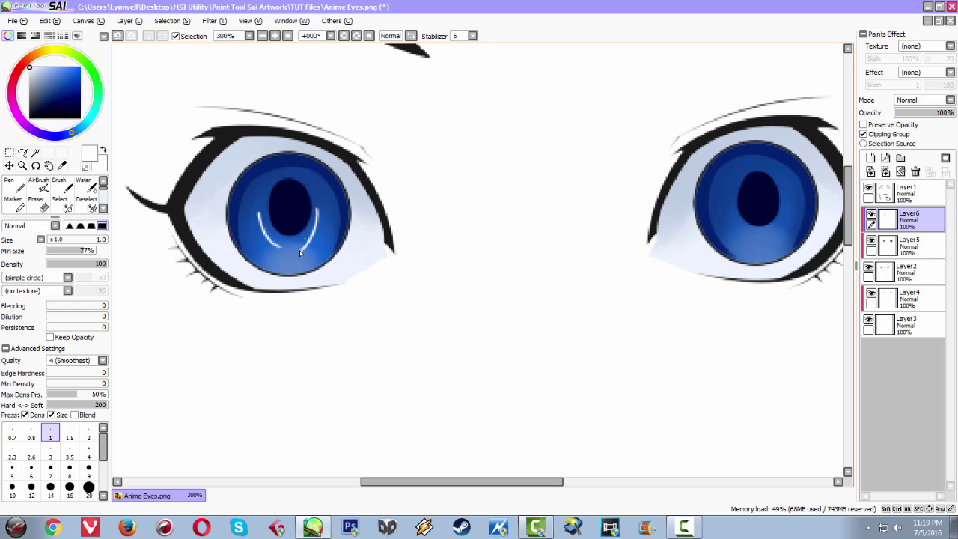
pyautogui.hotkey('ctrl', 'z')
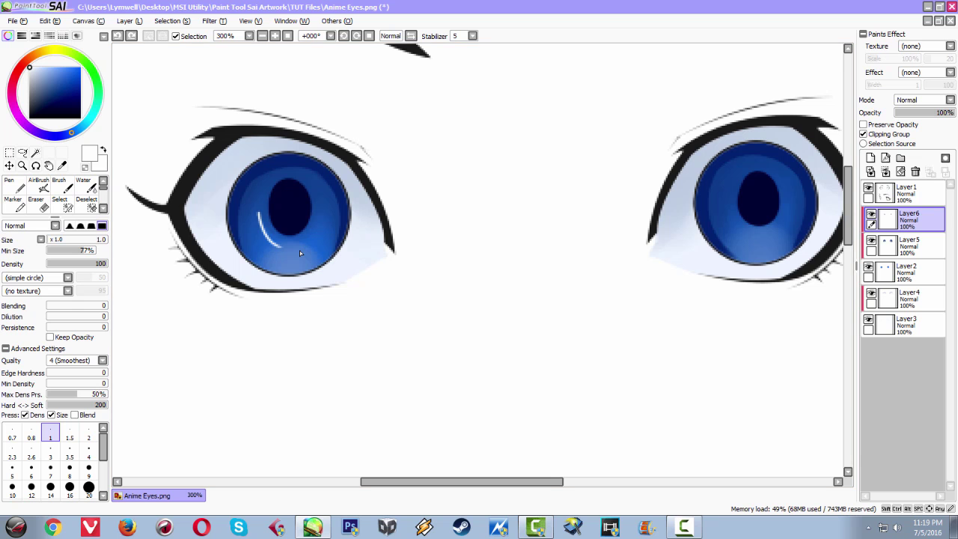
# - Set the stabilizer to 8 and draw the mirrored thin white curve on the lower-right side of the left pupil
pyautogui.click(472, 36)
pyautogui.click(461, 126)
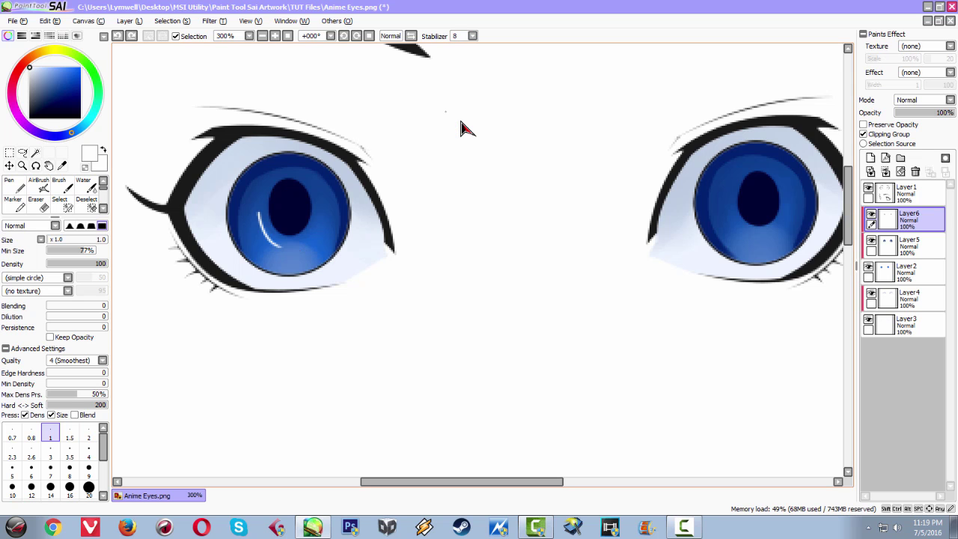
pyautogui.moveTo(292, 245); pyautogui.dragTo(327, 224)
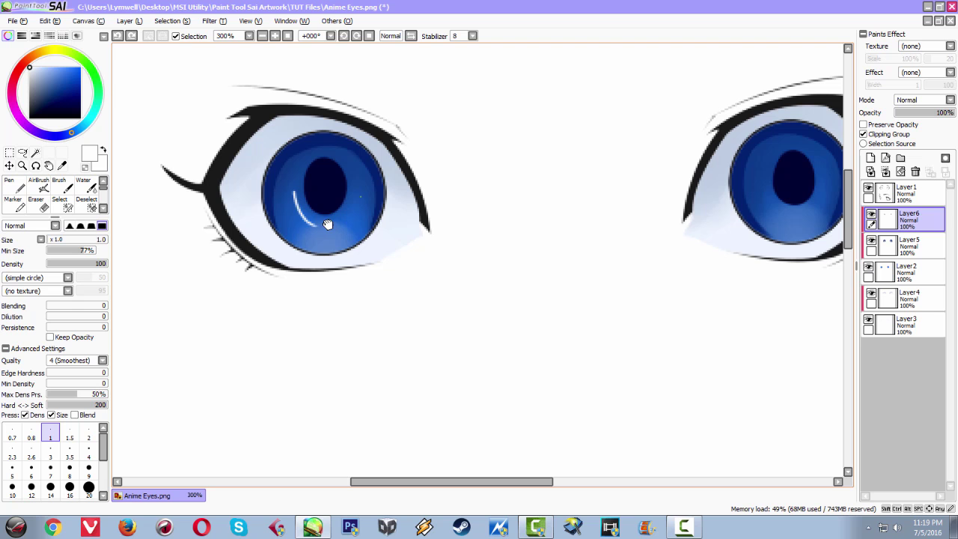
pyautogui.click(355, 194)
pyautogui.moveTo(358, 192); pyautogui.dragTo(332, 230)
pyautogui.hotkey('ctrl', 'z')
pyautogui.hotkey('ctrl', 'y')
# - Draw a thin white curve around the lower-left side of the right eye's pupil
pyautogui.moveTo(332, 225); pyautogui.dragTo(148, 255)
pyautogui.moveTo(517, 168); pyautogui.dragTo(544, 200)
pyautogui.hotkey('ctrl', 'z')
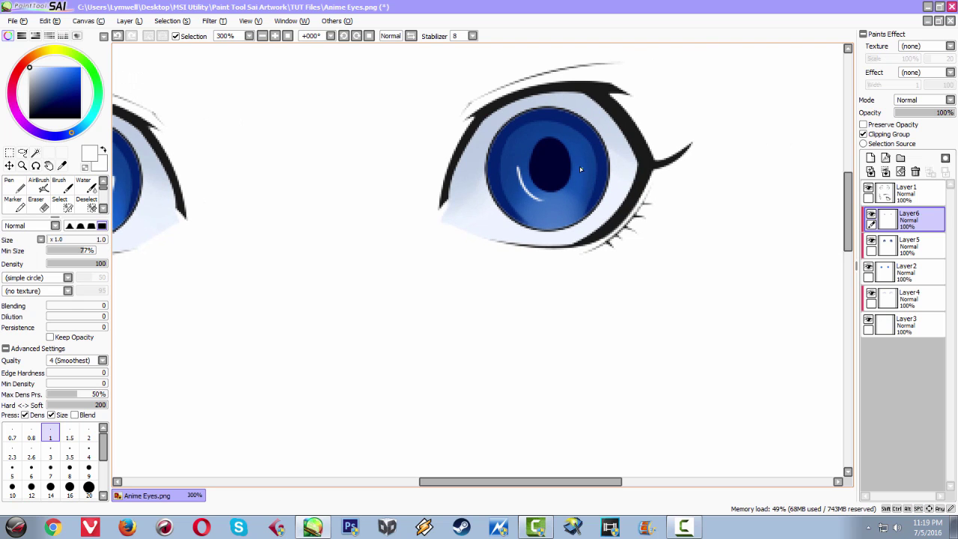
# - Draw the mirrored thin white curve around the lower-right side of the right eye's pupil, redoing it until it matches
pyautogui.moveTo(580, 167); pyautogui.dragTo(560, 199)
pyautogui.hotkey('ctrl', 'z')
pyautogui.moveTo(580, 165); pyautogui.dragTo(560, 198)
pyautogui.hotkey('ctrl', 'z')
pyautogui.moveTo(581, 164); pyautogui.dragTo(561, 200)
pyautogui.hotkey('ctrl', 'z')
pyautogui.moveTo(581, 165); pyautogui.dragTo(565, 199)
# - Add short white dashes outside both highlight curves in the upper pair's left iris
pyautogui.moveTo(419, 243); pyautogui.dragTo(601, 199)
pyautogui.moveTo(313, 240); pyautogui.dragTo(346, 269)
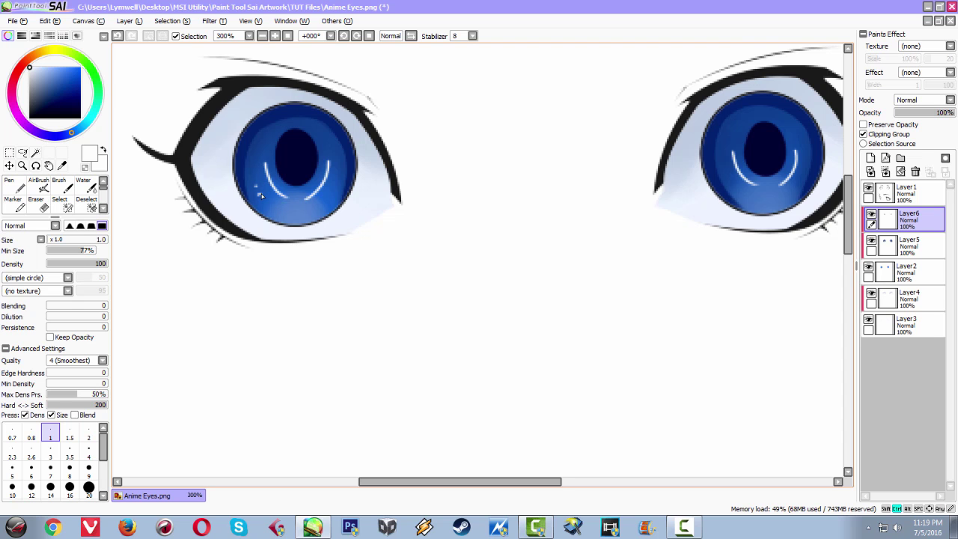
pyautogui.hotkey('ctrl', 'z')
pyautogui.click(260, 199)
pyautogui.hotkey('ctrl', 'z')
pyautogui.moveTo(260, 186); pyautogui.dragTo(255, 191)
pyautogui.hotkey('ctrl', 'z')
pyautogui.click(336, 192)
# - Add matching short white dashes outside both highlight curves in the upper pair's right iris
pyautogui.moveTo(472, 260); pyautogui.dragTo(350, 261)
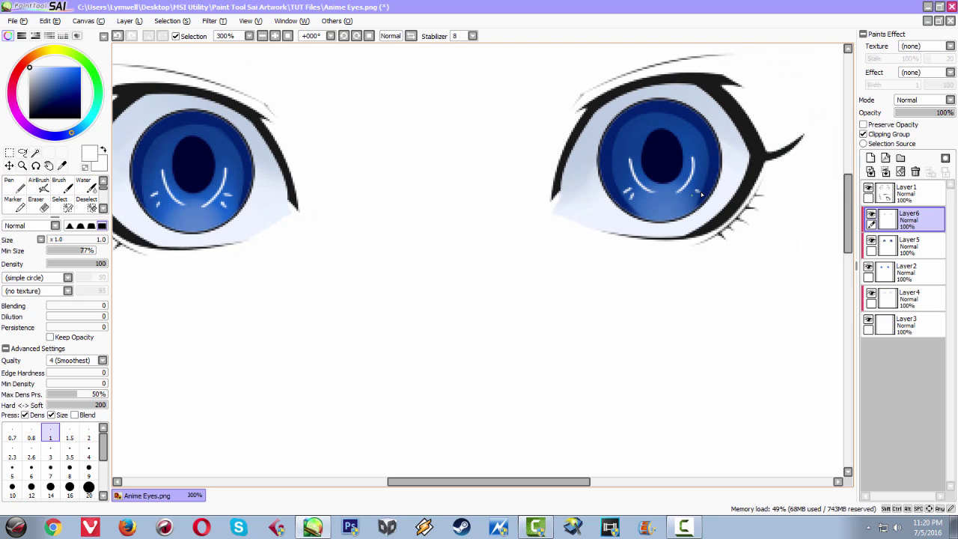
pyautogui.scroll(-4, 494, 236)
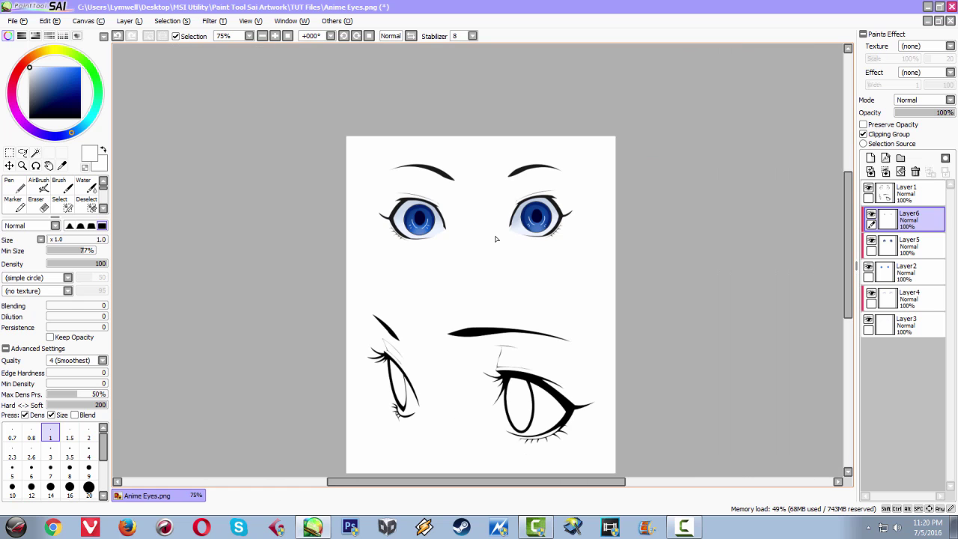
pyautogui.scroll(4, 495, 239)
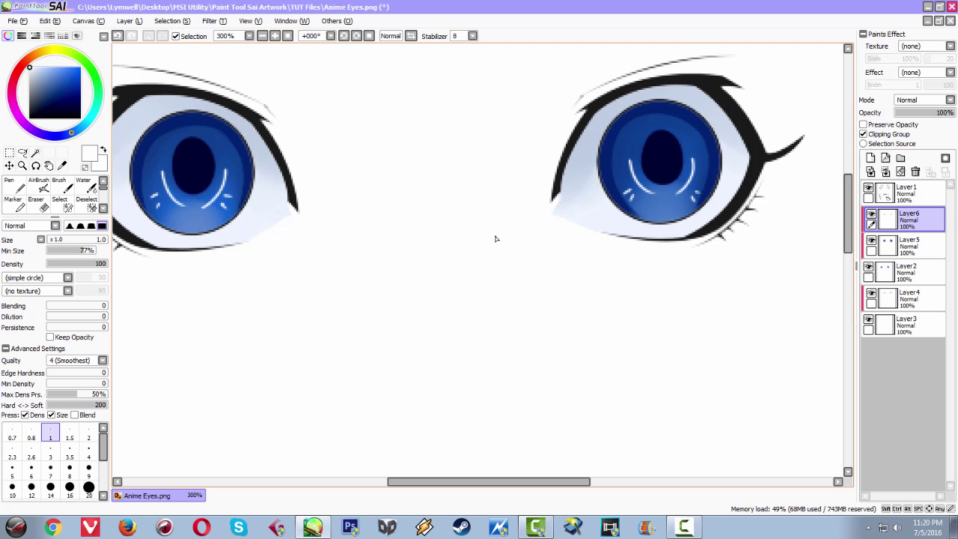
# - Add a new unclipped layer above Layer1, the line art
pyautogui.moveTo(495, 239); pyautogui.dragTo(510, 216)
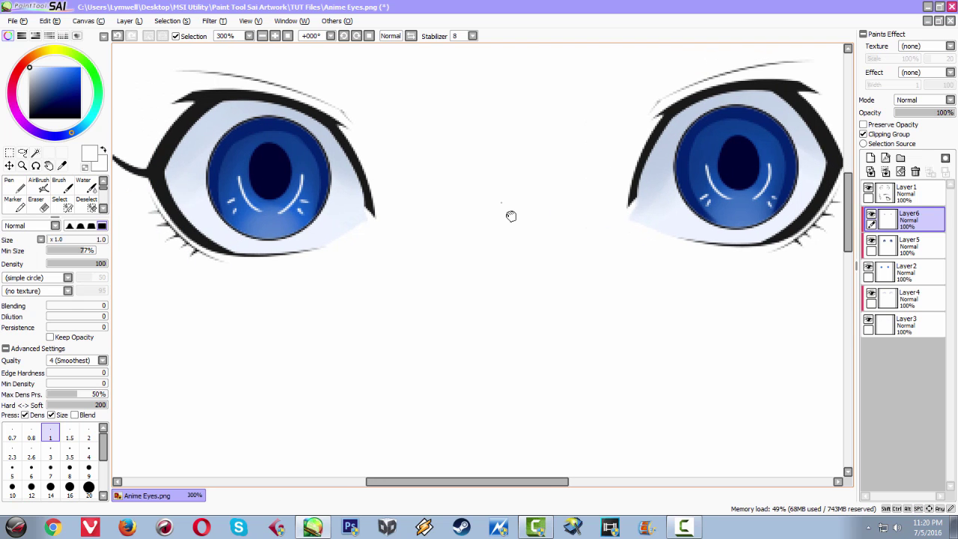
pyautogui.click(886, 196)
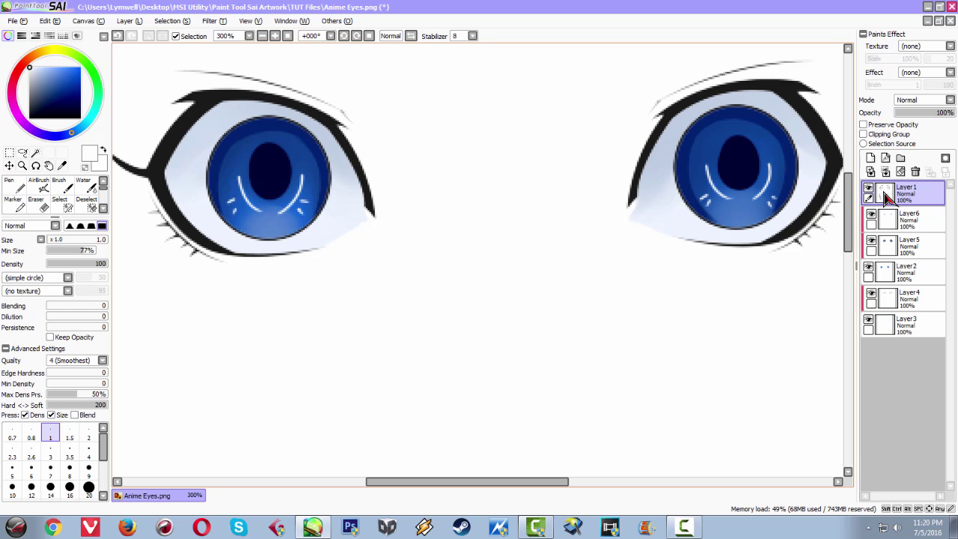
pyautogui.click(870, 158)
pyautogui.click(871, 159)
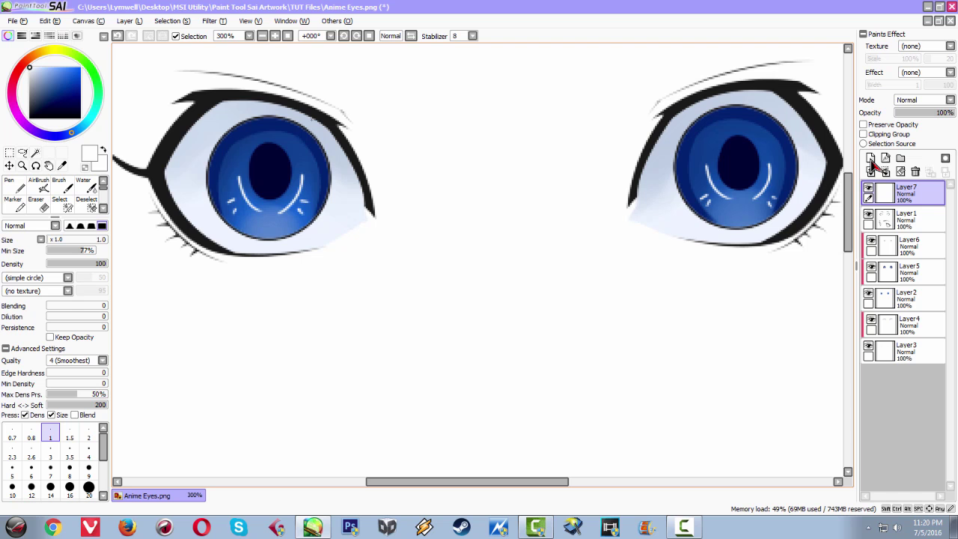
# - Set the brush size to 17 and paint a large white oval highlight over the upper-left of each iris in the upper pair
pyautogui.hotkey('ctrl', 'alt')
pyautogui.moveTo(345, 112); pyautogui.dragTo(359, 122)
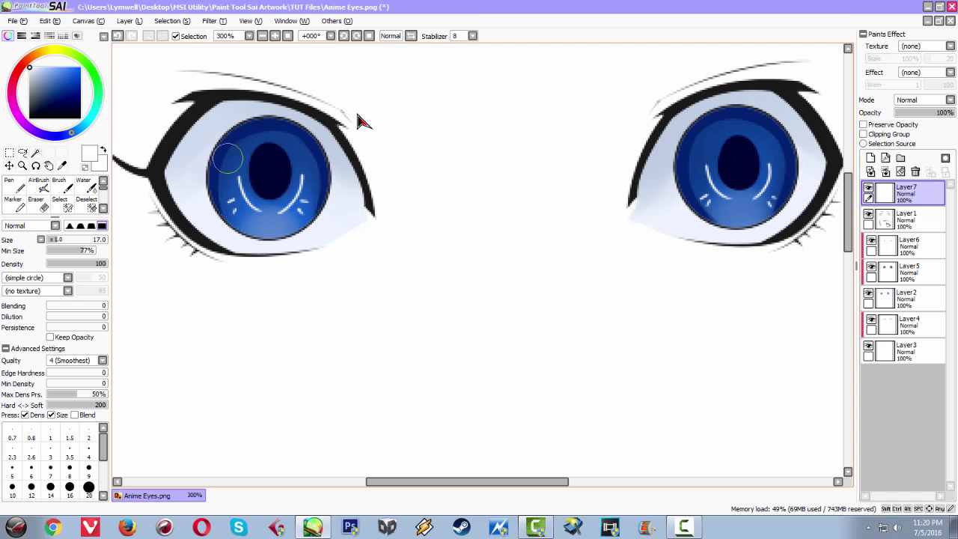
pyautogui.moveTo(228, 159); pyautogui.dragTo(244, 166)
pyautogui.moveTo(569, 198); pyautogui.dragTo(441, 213)
pyautogui.moveTo(572, 167)
pyautogui.mouseDown()
pyautogui.moveTo(563, 171)
pyautogui.moveTo(587, 171)
pyautogui.mouseUp()
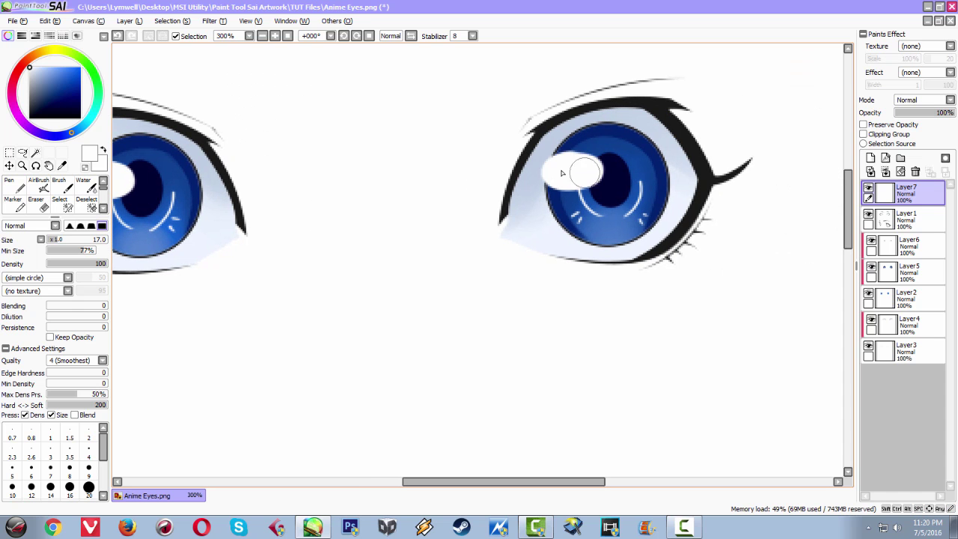
pyautogui.moveTo(463, 213); pyautogui.dragTo(601, 160)
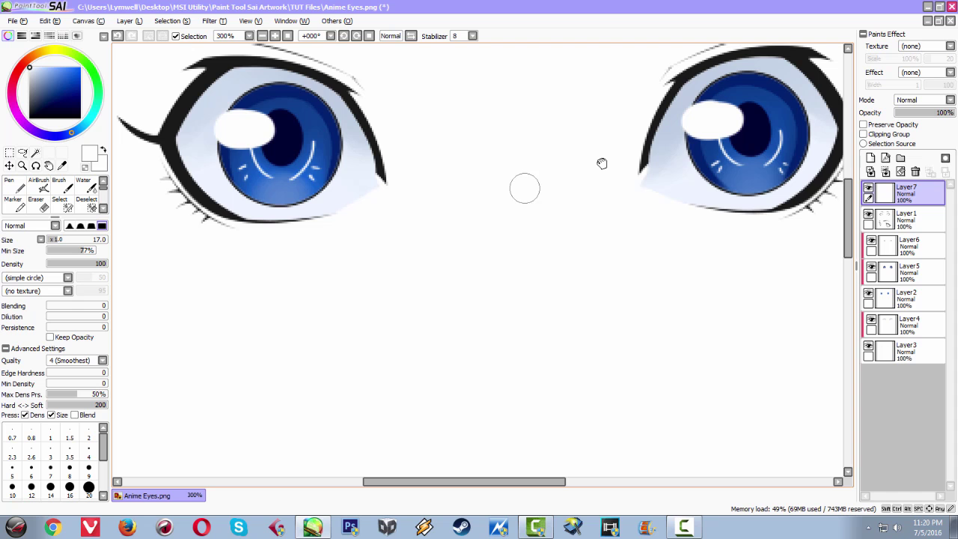
# - Add a round white highlight dot at the lower-right edge of each iris in the upper pair, redoing the first until placed well
pyautogui.click(314, 171)
pyautogui.hotkey('ctrl', 'z')
pyautogui.click(315, 171)
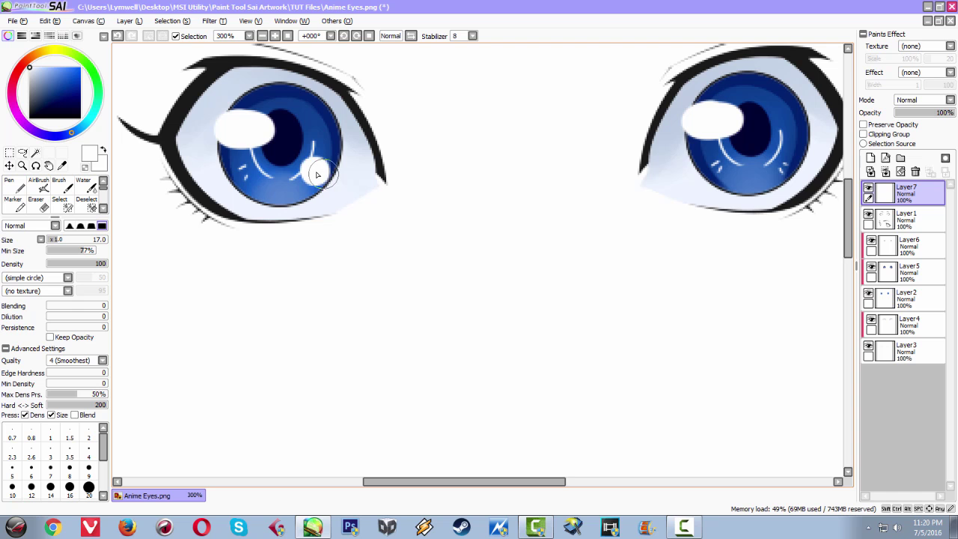
pyautogui.hotkey('ctrl', 'z')
pyautogui.click(321, 174)
pyautogui.moveTo(506, 193); pyautogui.dragTo(385, 202)
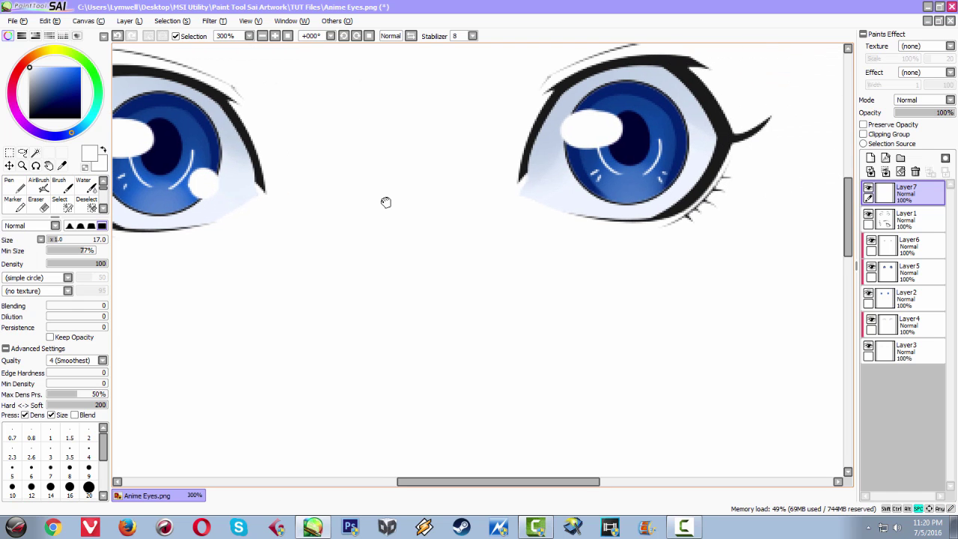
pyautogui.click(667, 176)
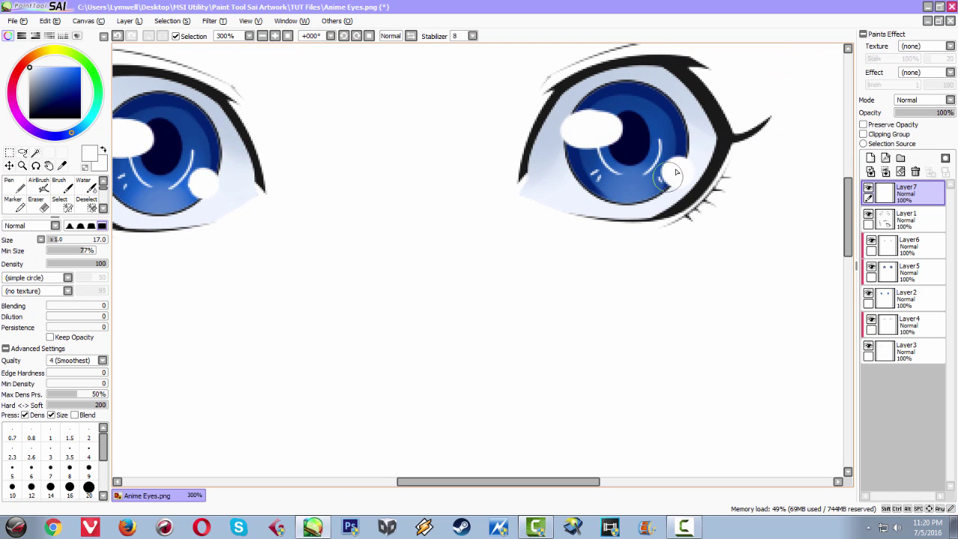
pyautogui.scroll(-3, 481, 258)
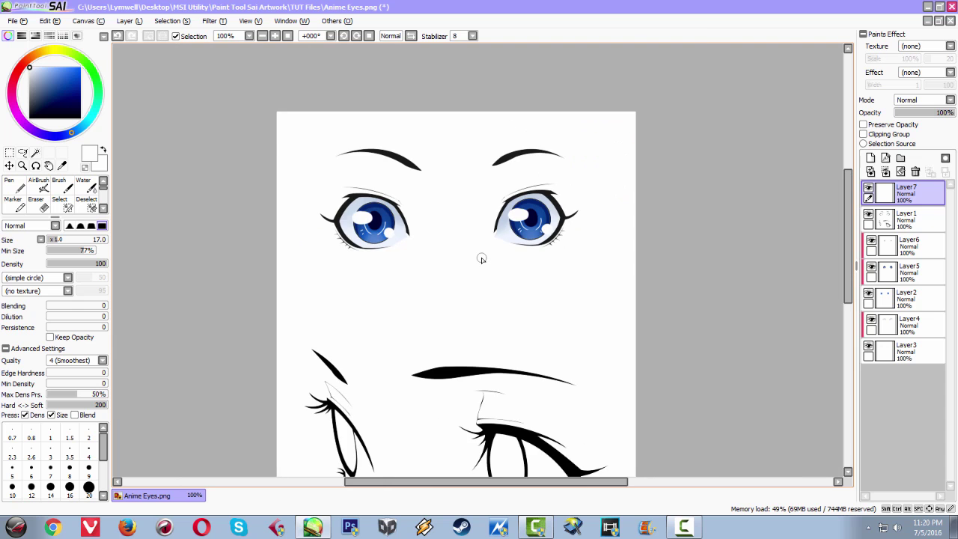
pyautogui.scroll(-1, 481, 258)
pyautogui.scroll(4, 481, 258)
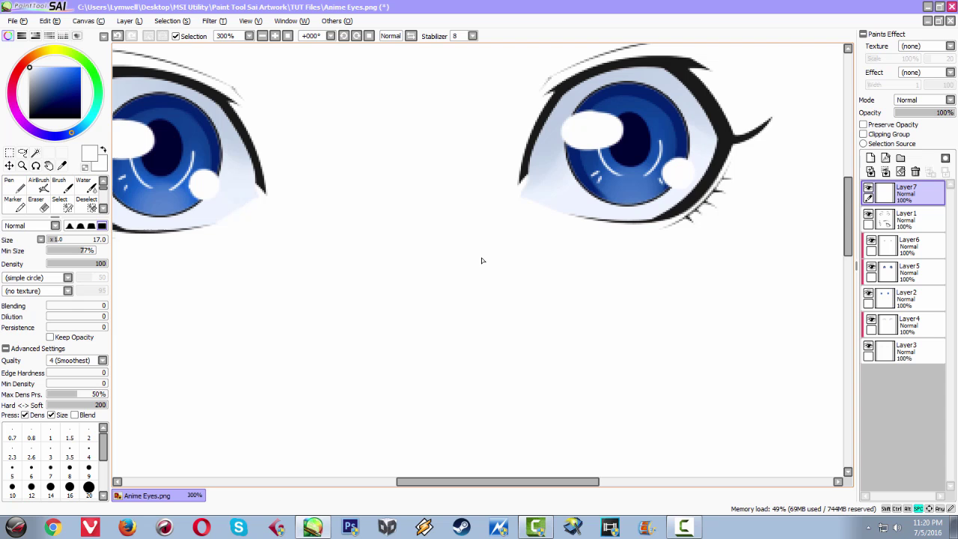
# - Switch to the WaterCo brush
pyautogui.moveTo(151, 159); pyautogui.dragTo(234, 203)
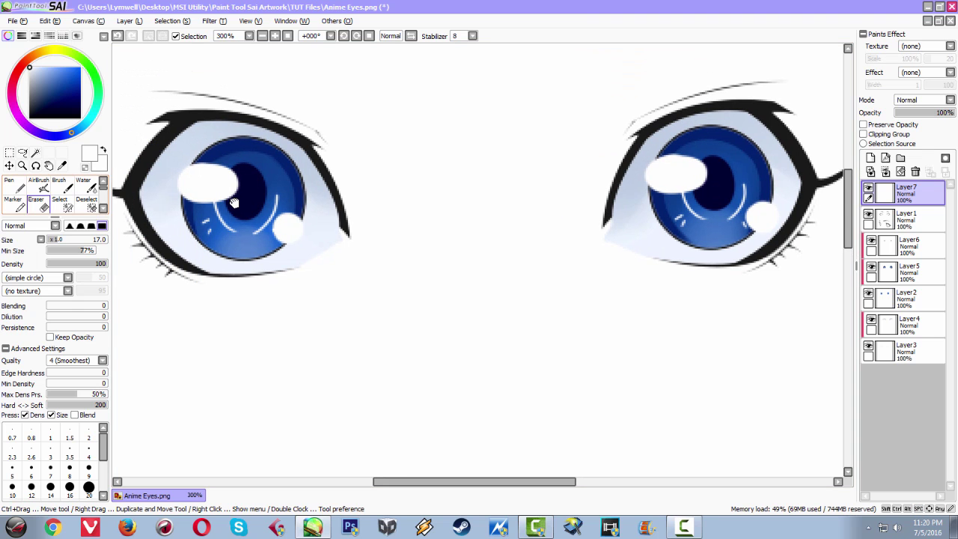
pyautogui.click(103, 209)
pyautogui.click(103, 208)
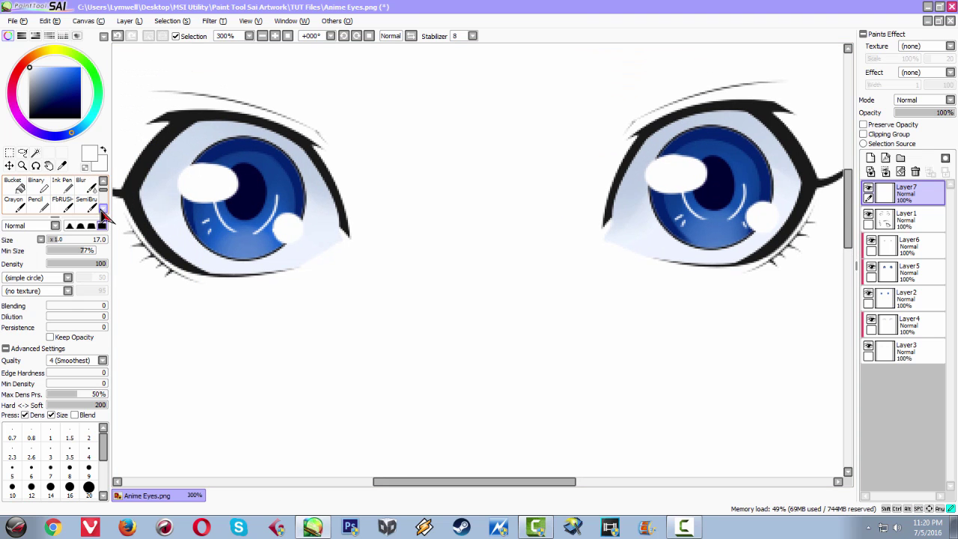
pyautogui.click(103, 208)
pyautogui.click(104, 209)
pyautogui.click(103, 210)
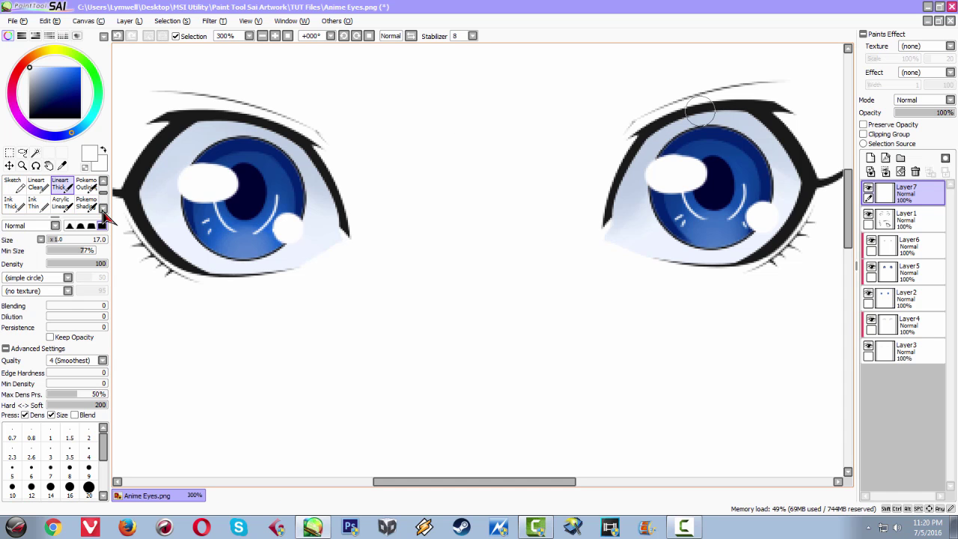
pyautogui.click(103, 210)
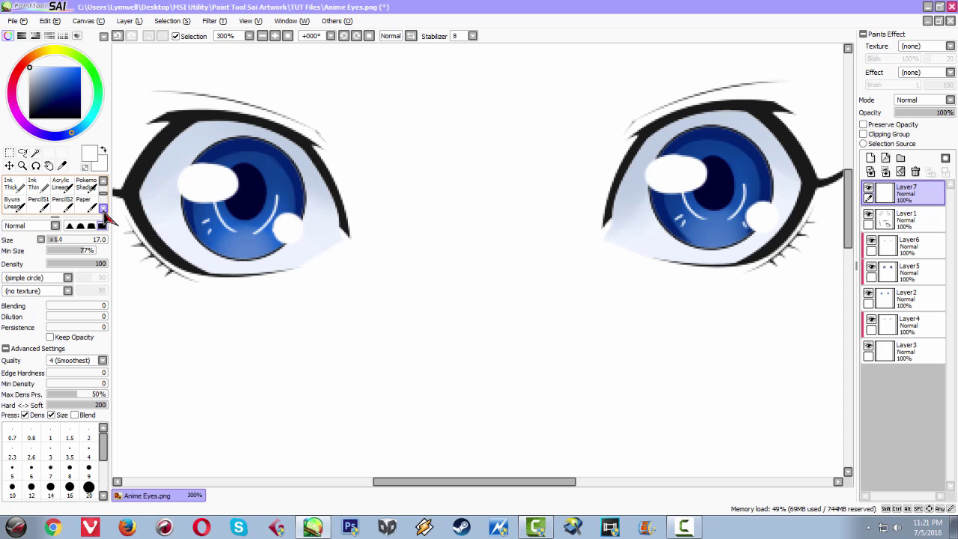
pyautogui.click(104, 210)
pyautogui.click(104, 210)
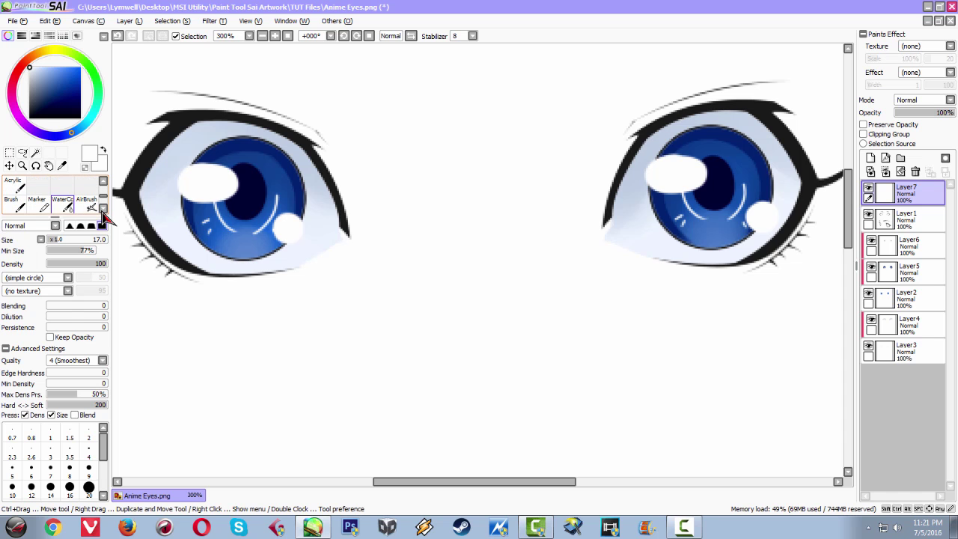
pyautogui.click(62, 203)
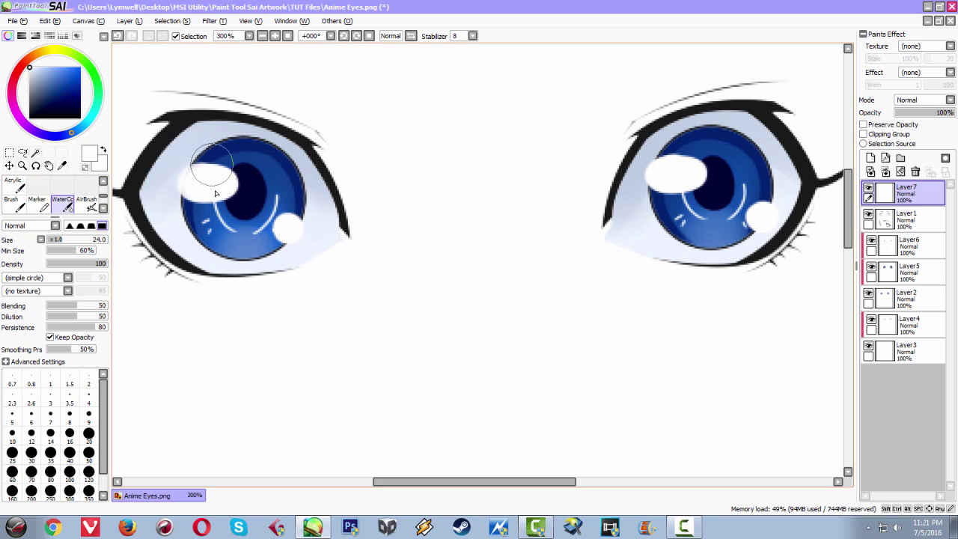
pyautogui.hotkey('ctrl', 'z')
pyautogui.moveTo(178, 174); pyautogui.dragTo(218, 163)
pyautogui.hotkey('ctrl', 'z')
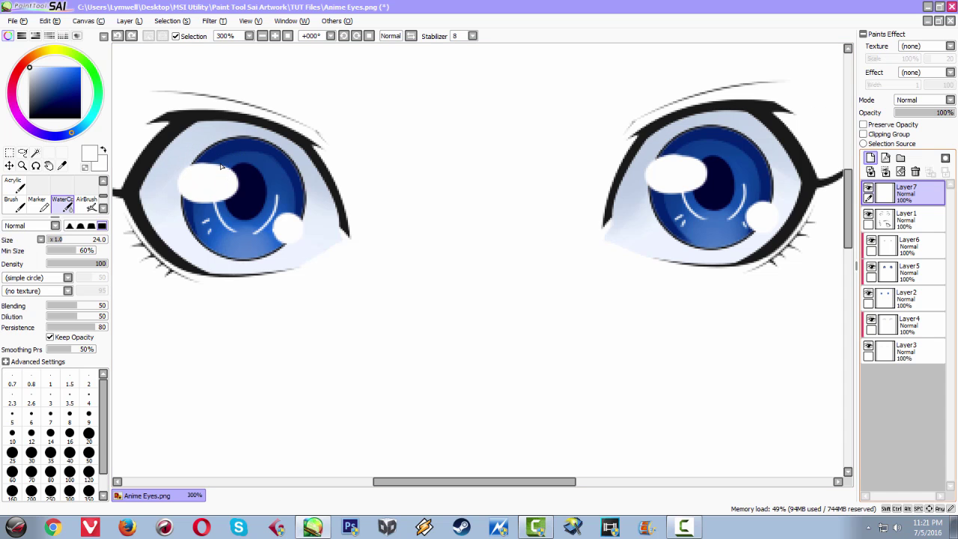
# - Add a new layer above Layer7 and paint a soft white glow around the upper pair's highlights, undoing unsatisfactory strokes
pyautogui.click(870, 158)
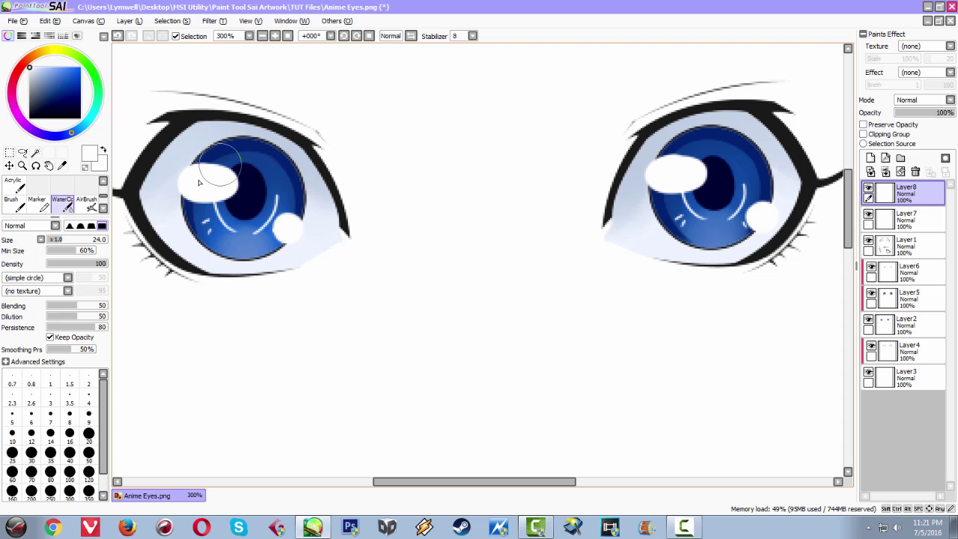
pyautogui.moveTo(192, 171); pyautogui.dragTo(213, 180)
pyautogui.hotkey('ctrl', 'z')
pyautogui.moveTo(485, 184); pyautogui.dragTo(393, 180)
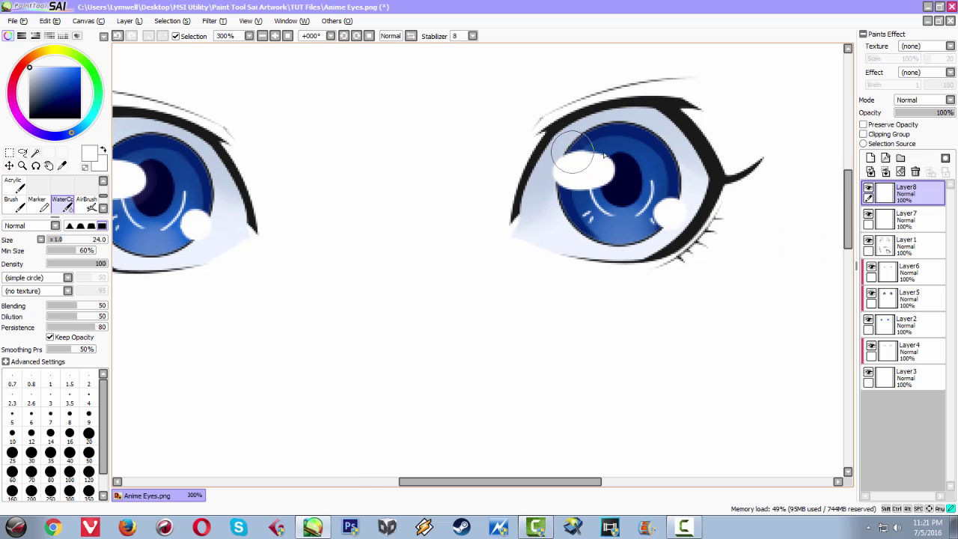
pyautogui.moveTo(573, 152)
pyautogui.mouseDown()
pyautogui.moveTo(567, 170)
pyautogui.moveTo(595, 160)
pyautogui.moveTo(565, 163)
pyautogui.moveTo(583, 175)
pyautogui.mouseUp()
pyautogui.hotkey('ctrl', 'z')
pyautogui.hotkey('ctrl', 'z')
pyautogui.hotkey('ctrl', 'z')
pyautogui.moveTo(666, 215); pyautogui.dragTo(673, 214)
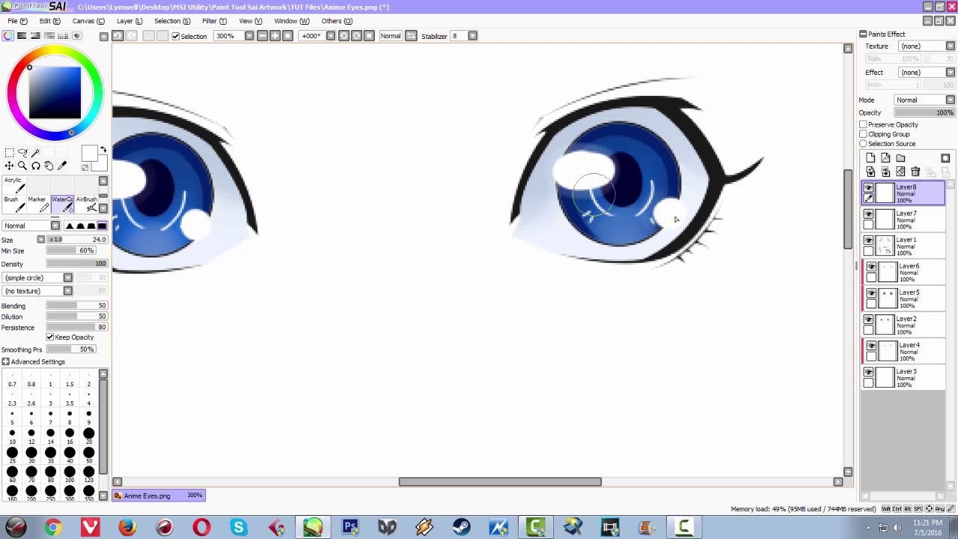
# - Paint a soft translucent white spot at the bottom of each iris in the upper pair
pyautogui.press('space')
pyautogui.moveTo(317, 223)
pyautogui.mouseDown()
pyautogui.moveTo(443, 223)
pyautogui.moveTo(312, 218)
pyautogui.moveTo(339, 217)
pyautogui.moveTo(334, 235)
pyautogui.mouseUp()
pyautogui.hotkey('ctrl', 'z')
pyautogui.hotkey('ctrl', 'z')
pyautogui.moveTo(272, 251); pyautogui.dragTo(277, 248)
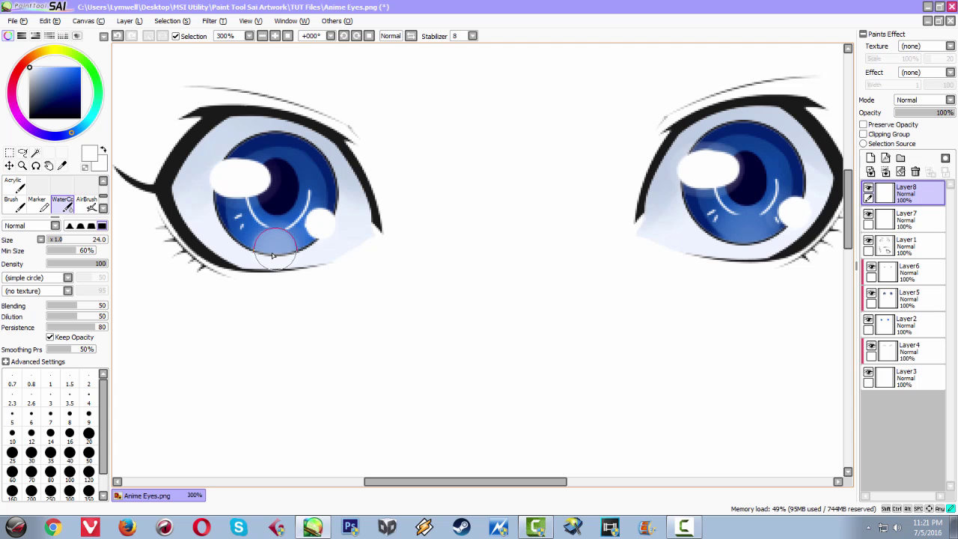
pyautogui.moveTo(752, 239)
pyautogui.mouseDown()
pyautogui.moveTo(738, 241)
pyautogui.moveTo(747, 241)
pyautogui.mouseUp()
# - Examine the upper pair's highlights and glows at several zoom levels
pyautogui.scroll(-2, 409, 250)
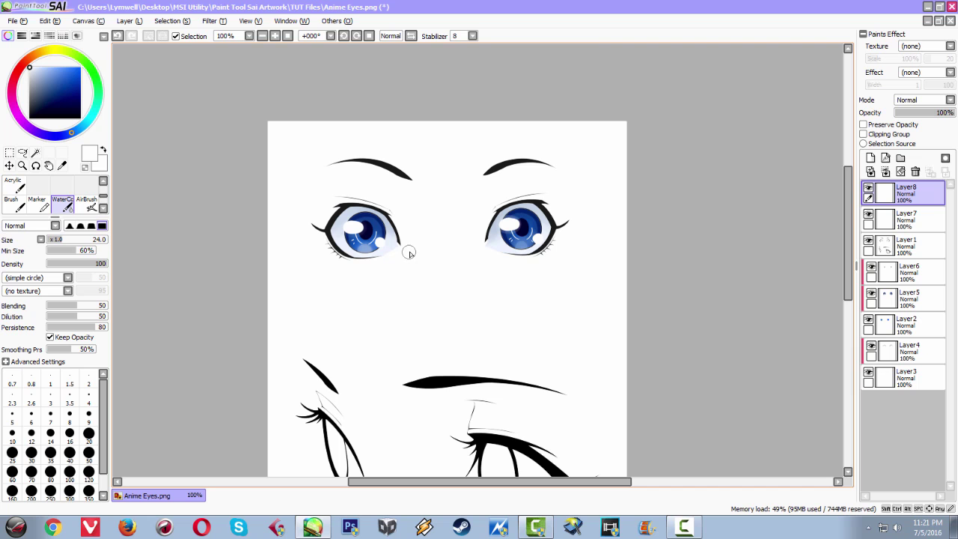
pyautogui.scroll(3, 408, 253)
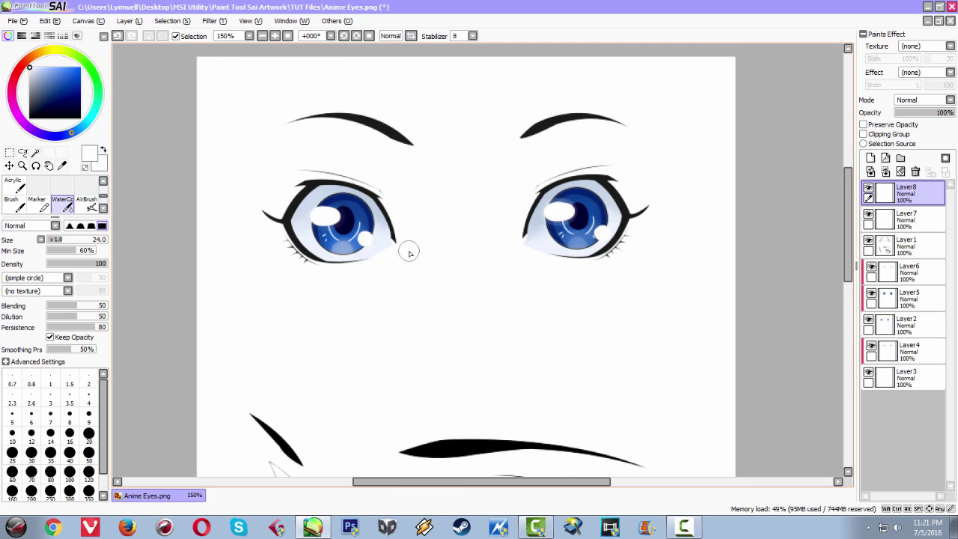
pyautogui.scroll(-1, 409, 253)
pyautogui.scroll(-1, 409, 253)
pyautogui.scroll(2, 409, 253)
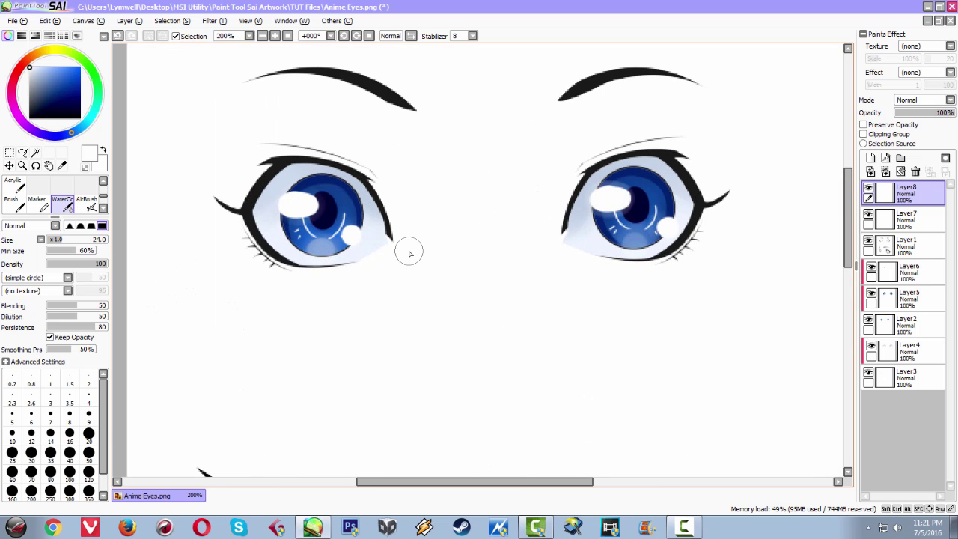
pyautogui.scroll(1, 409, 253)
pyautogui.scroll(-1, 409, 253)
pyautogui.scroll(1, 409, 253)
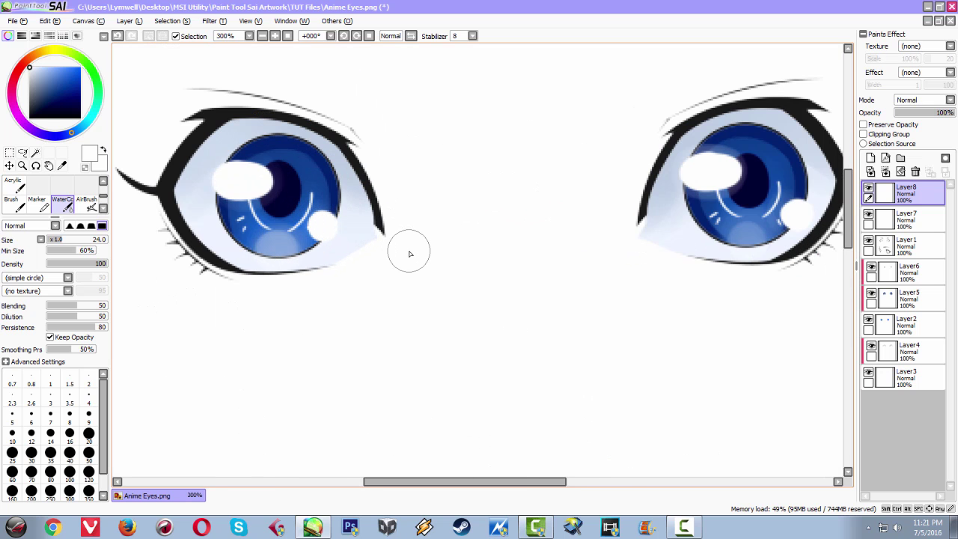
pyautogui.scroll(-2, 410, 253)
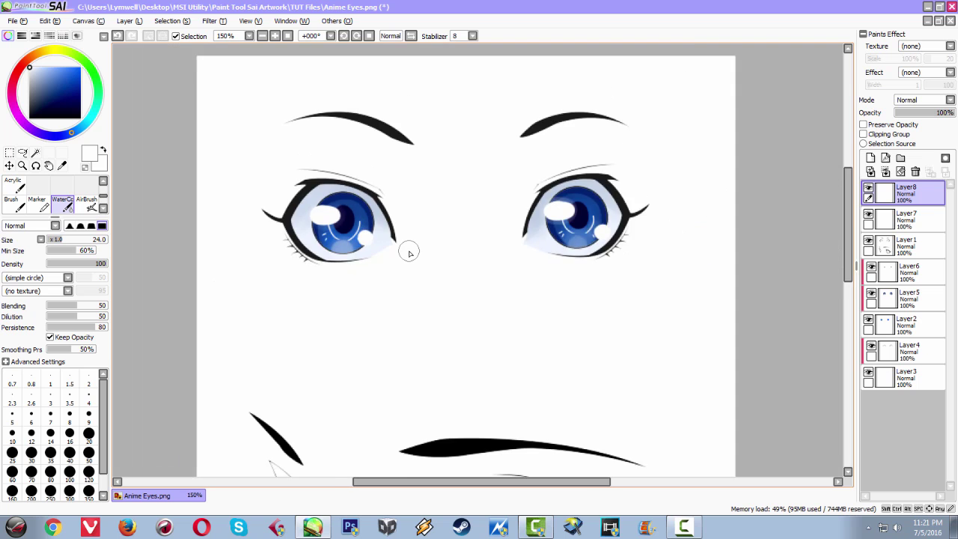
pyautogui.scroll(1, 409, 253)
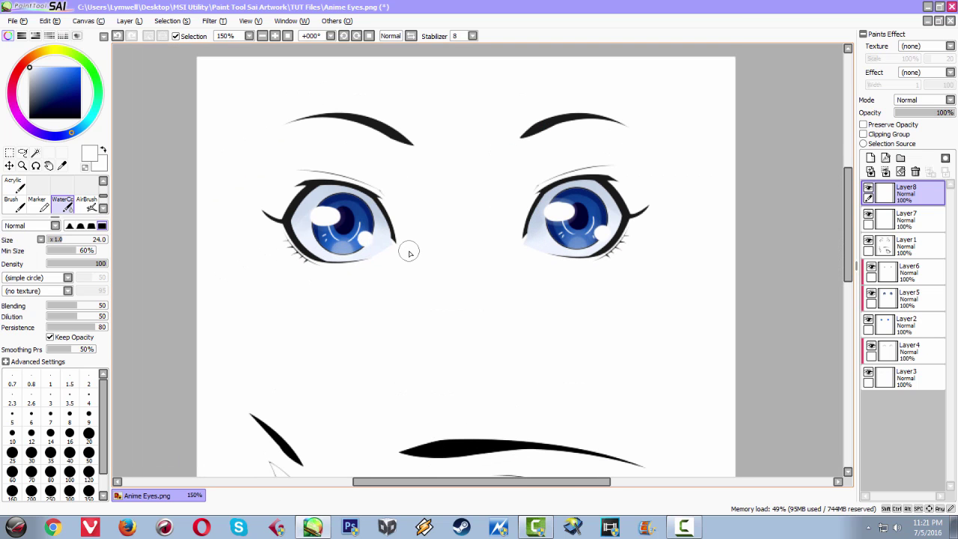
pyautogui.press('space')
pyautogui.moveTo(409, 253); pyautogui.dragTo(392, 241)
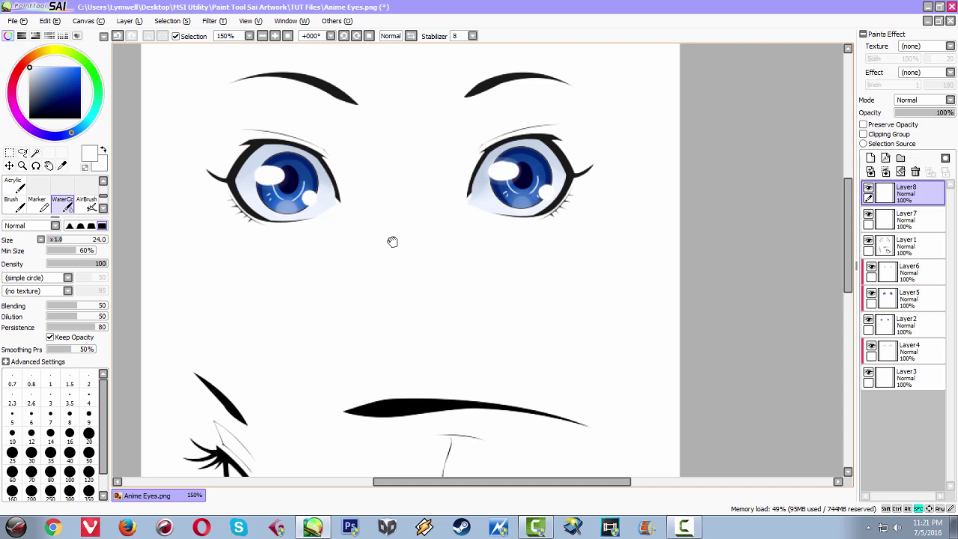
# - Select the Bucket tool for the lower pair of eyes
pyautogui.press('space')
pyautogui.moveTo(387, 368)
pyautogui.mouseDown()
pyautogui.moveTo(414, 274)
pyautogui.moveTo(352, 302)
pyautogui.mouseUp()
pyautogui.scroll(-2, 336, 285)
pyautogui.scroll(4, 337, 285)
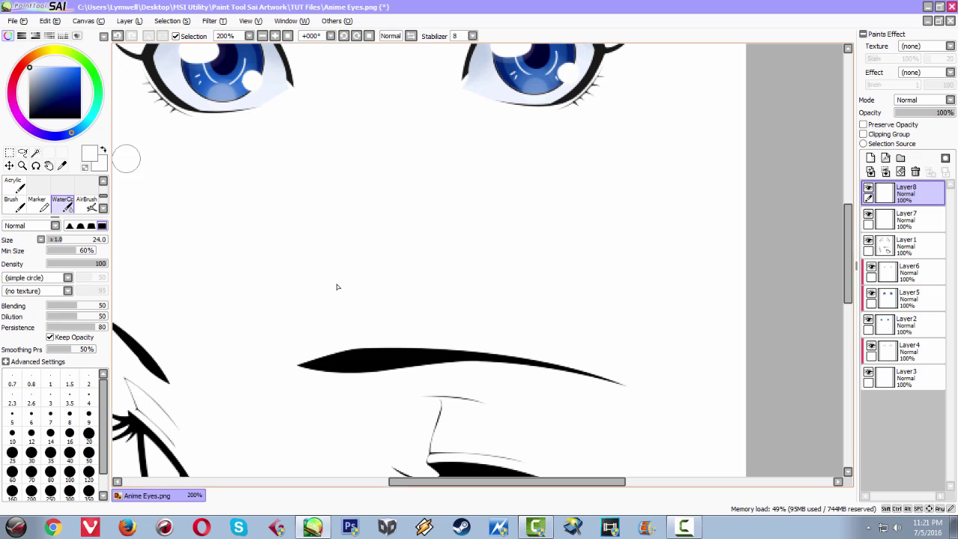
pyautogui.click(35, 154)
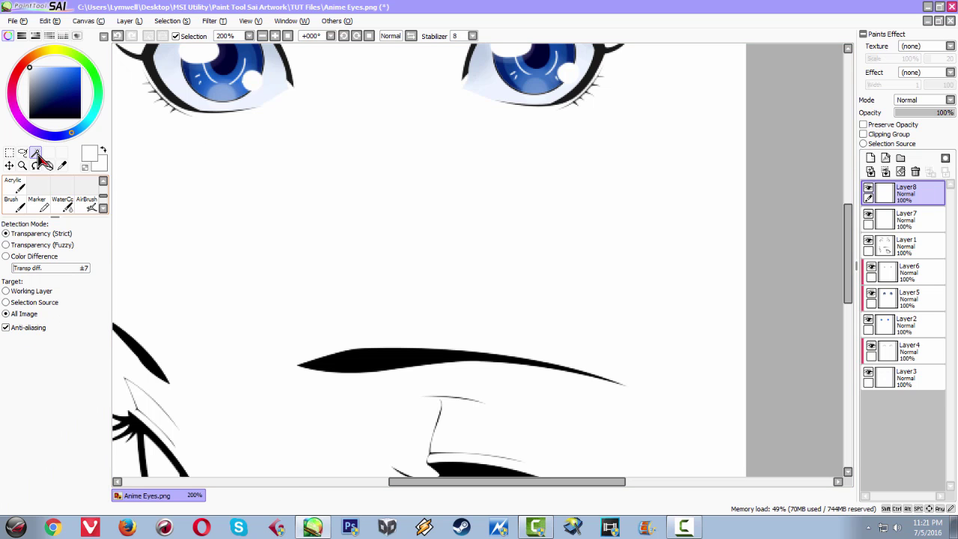
pyautogui.click(103, 181)
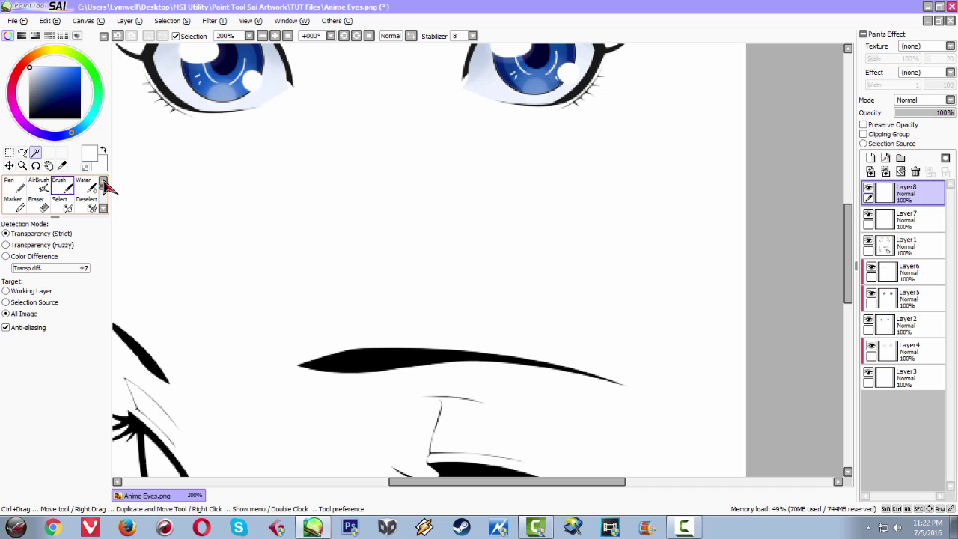
pyautogui.click(103, 208)
pyautogui.click(19, 209)
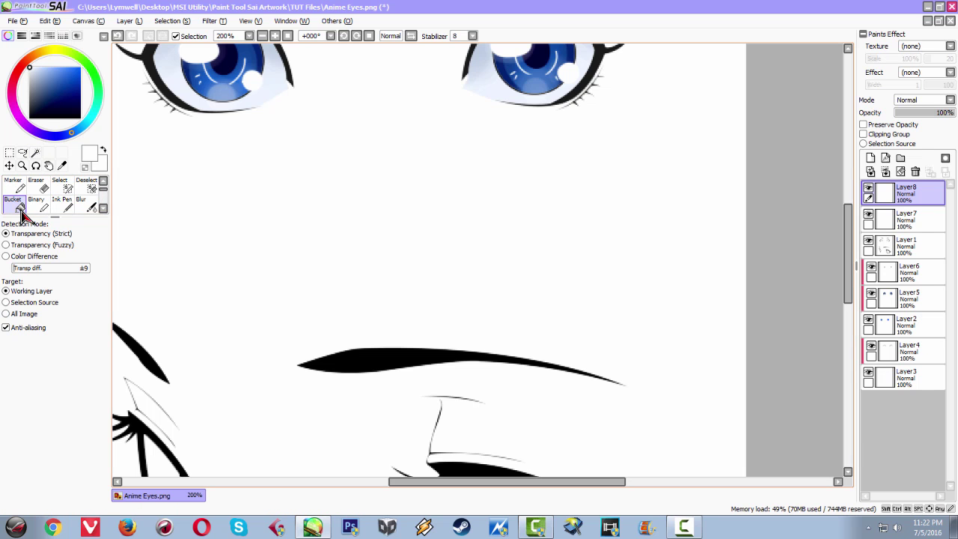
pyautogui.click(104, 208)
pyautogui.click(104, 208)
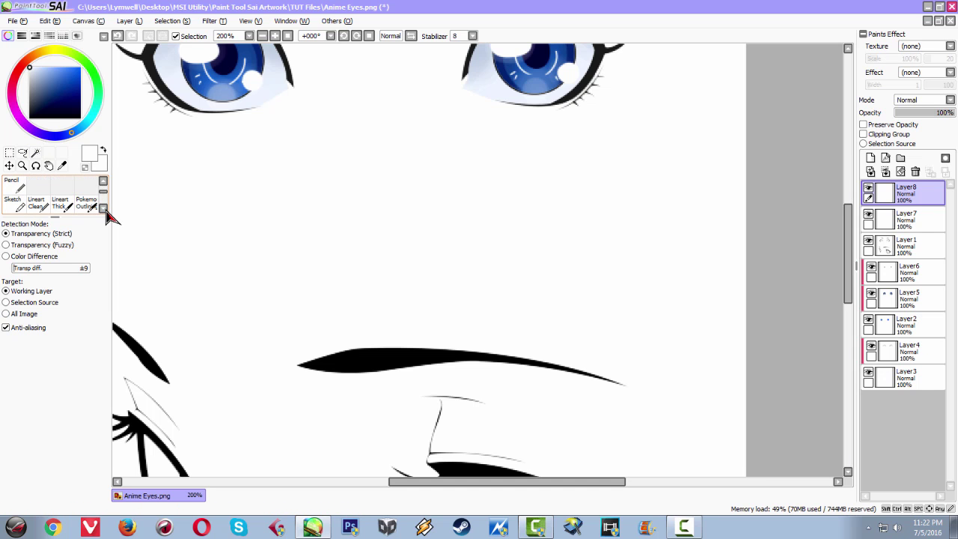
pyautogui.click(104, 209)
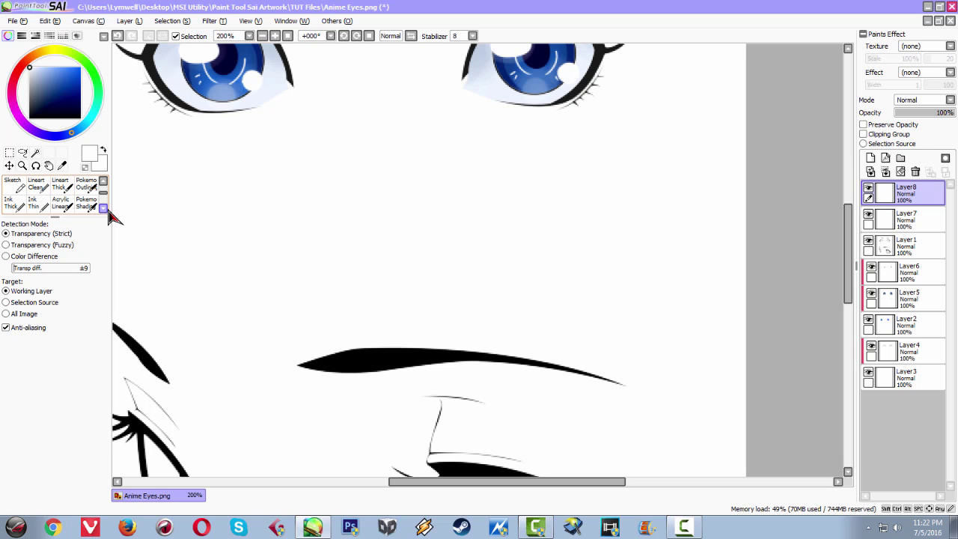
pyautogui.click(104, 209)
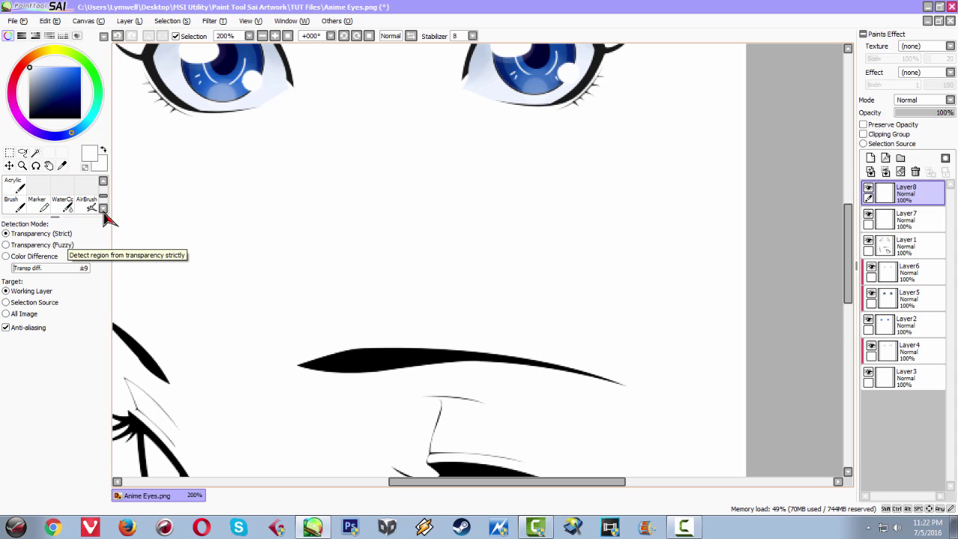
pyautogui.scroll(-4, 447, 234)
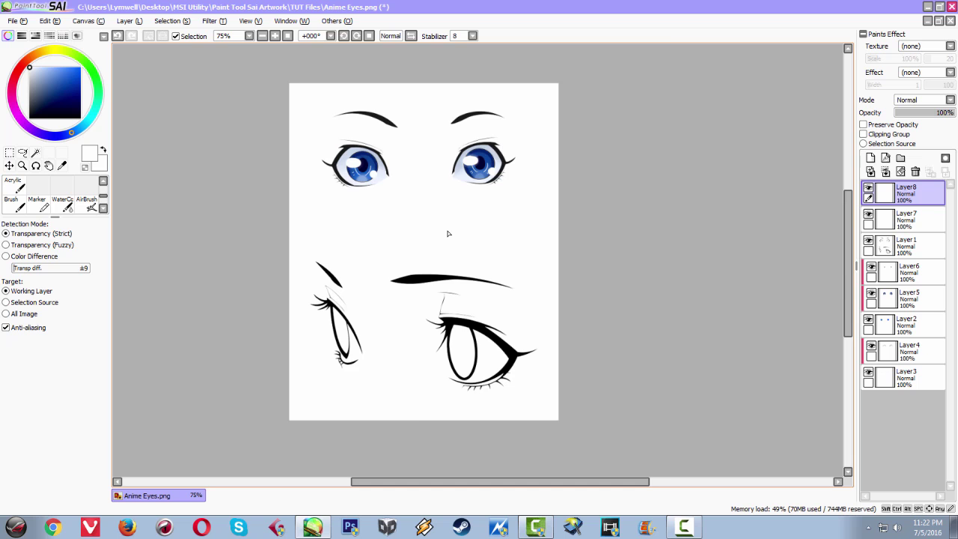
pyautogui.scroll(2, 447, 233)
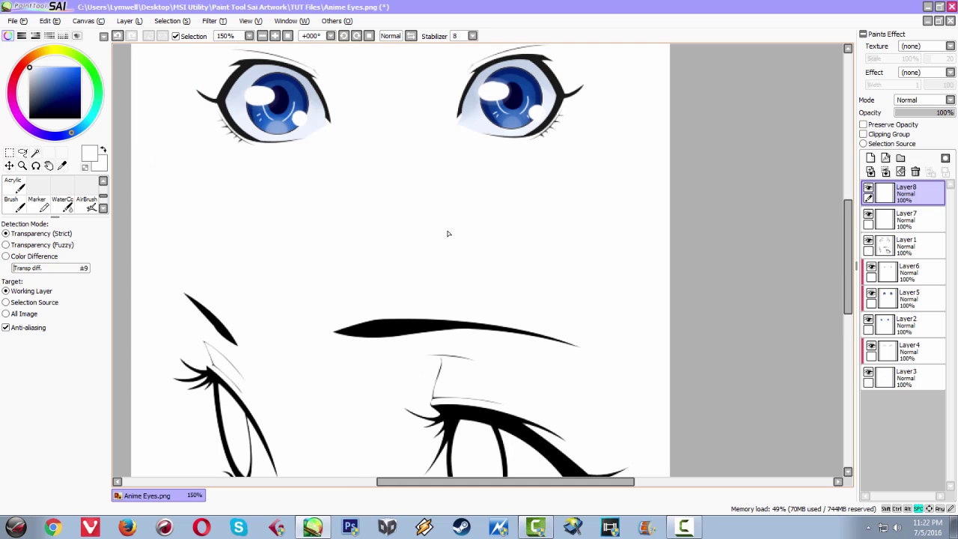
# - Add a new layer directly above the Layer1 line art and make it a clipping group
pyautogui.moveTo(505, 160); pyautogui.dragTo(469, 243)
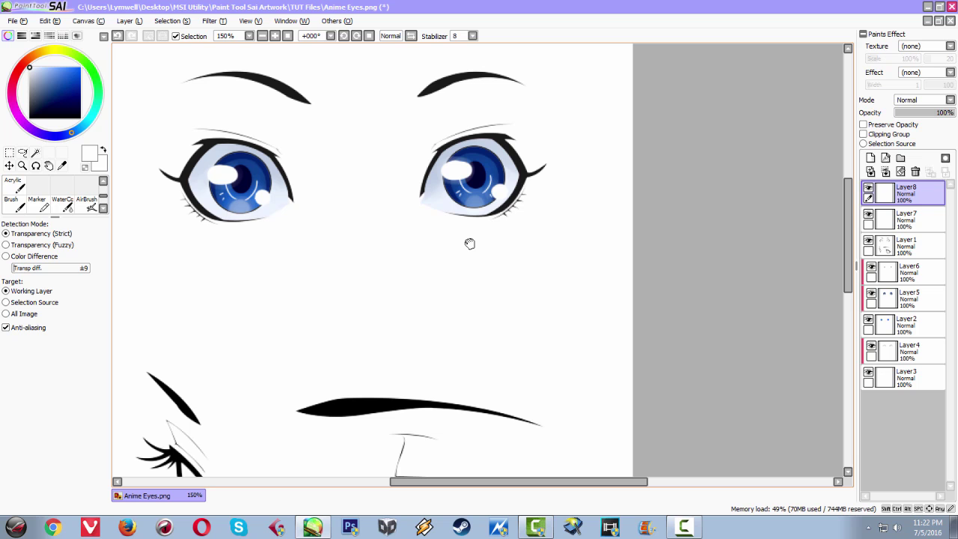
pyautogui.click(891, 250)
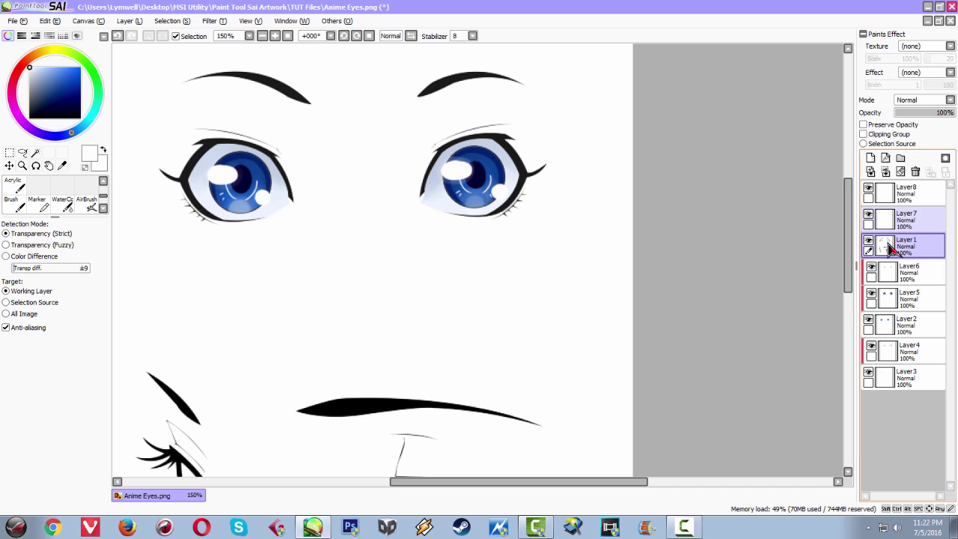
pyautogui.click(871, 157)
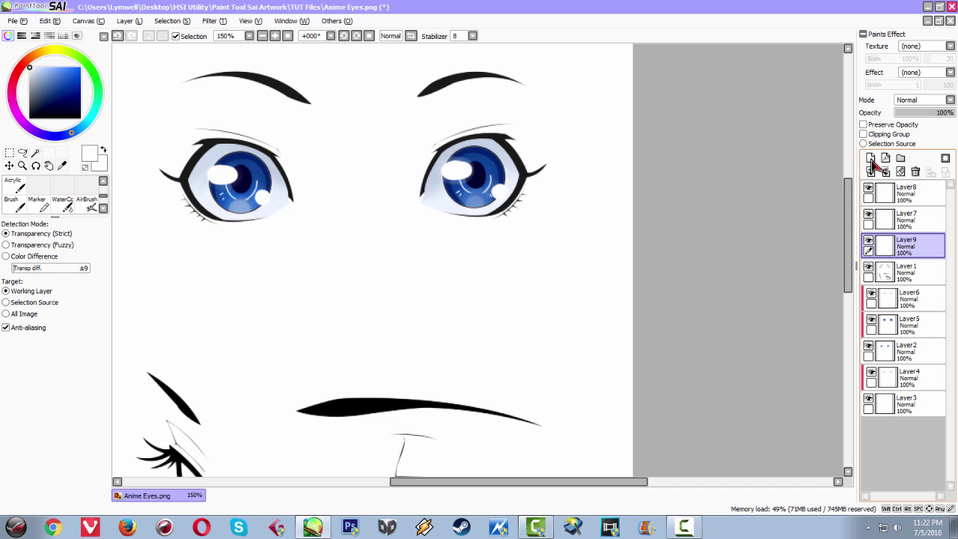
pyautogui.click(863, 135)
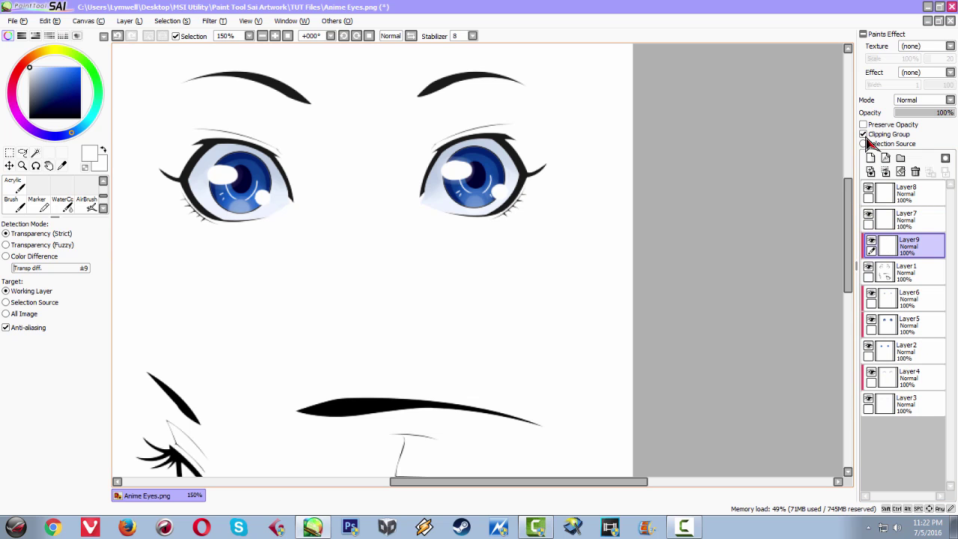
# - Choose a dark desaturated blue and paint over the outlines and lashes of both upper eyes on the clipped layer
pyautogui.click(54, 91)
pyautogui.moveTo(54, 92); pyautogui.dragTo(43, 100)
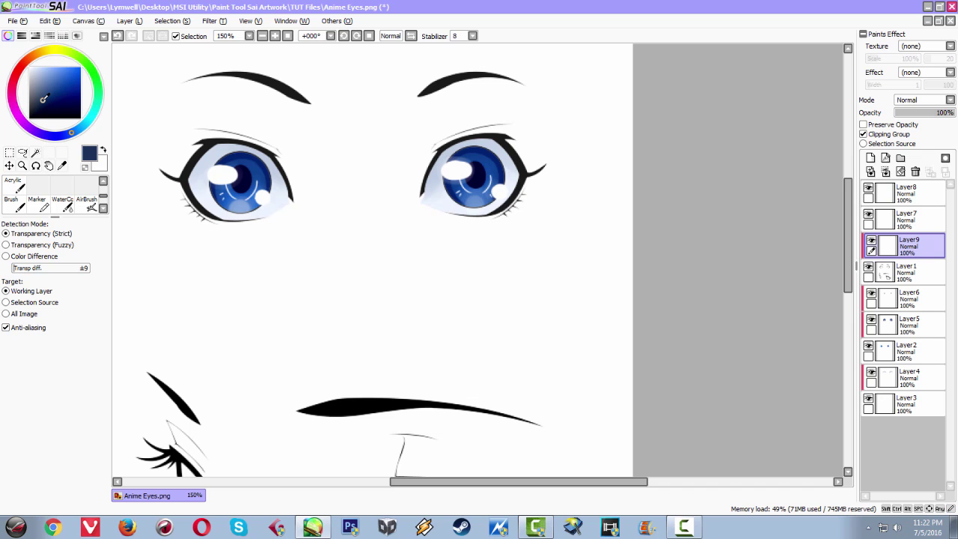
pyautogui.moveTo(304, 193); pyautogui.dragTo(342, 201)
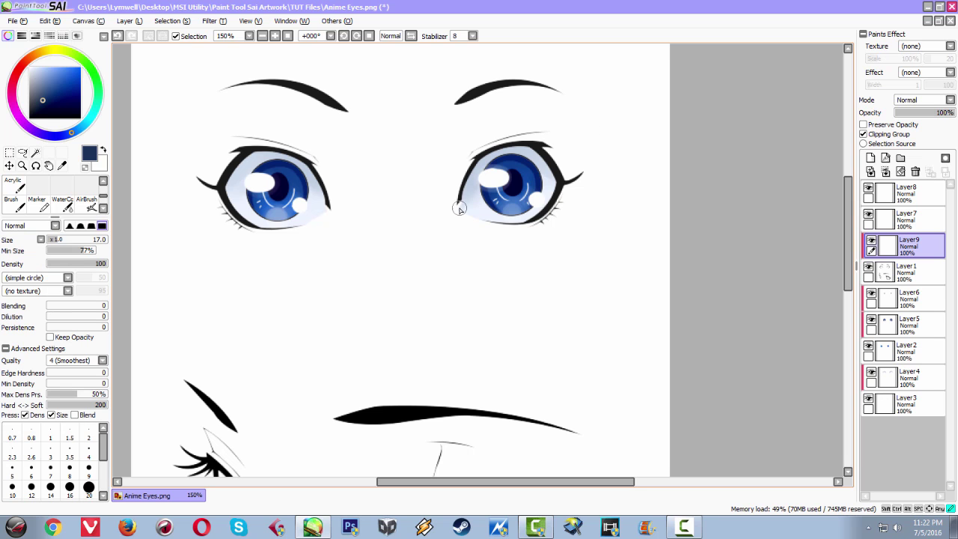
pyautogui.moveTo(459, 208)
pyautogui.mouseDown()
pyautogui.moveTo(509, 144)
pyautogui.moveTo(543, 142)
pyautogui.moveTo(558, 174)
pyautogui.moveTo(545, 211)
pyautogui.moveTo(578, 169)
pyautogui.mouseUp()
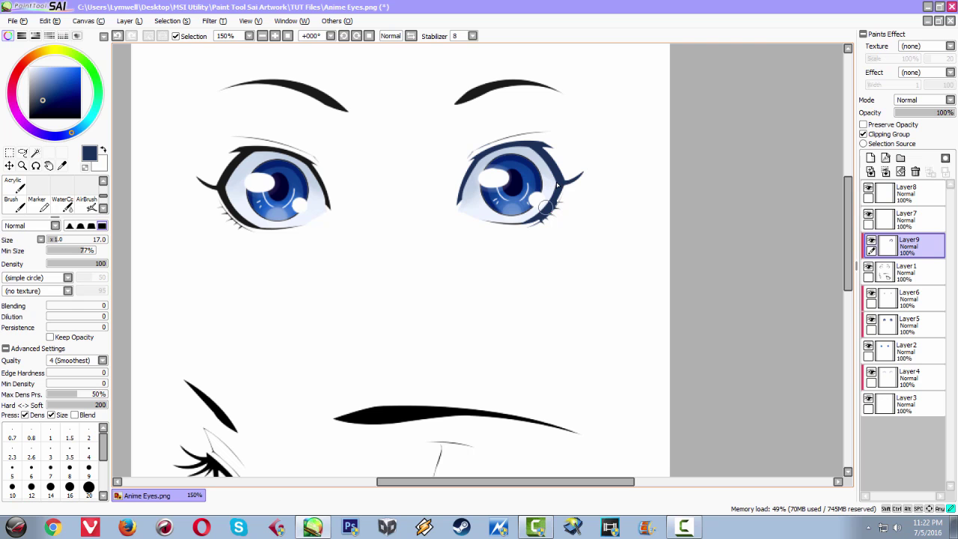
pyautogui.moveTo(546, 207)
pyautogui.mouseDown()
pyautogui.moveTo(541, 227)
pyautogui.moveTo(568, 200)
pyautogui.mouseUp()
pyautogui.moveTo(346, 203); pyautogui.dragTo(455, 212)
pyautogui.moveTo(352, 163)
pyautogui.mouseDown()
pyautogui.moveTo(326, 194)
pyautogui.moveTo(312, 190)
pyautogui.moveTo(360, 221)
pyautogui.moveTo(364, 234)
pyautogui.moveTo(324, 211)
pyautogui.moveTo(347, 231)
pyautogui.moveTo(328, 200)
pyautogui.moveTo(360, 237)
pyautogui.mouseUp()
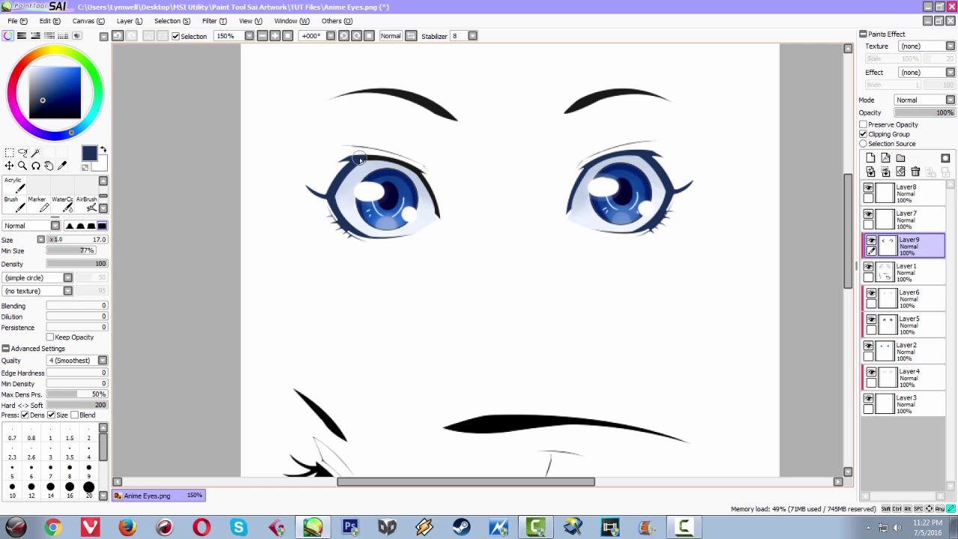
pyautogui.moveTo(360, 159); pyautogui.dragTo(408, 161)
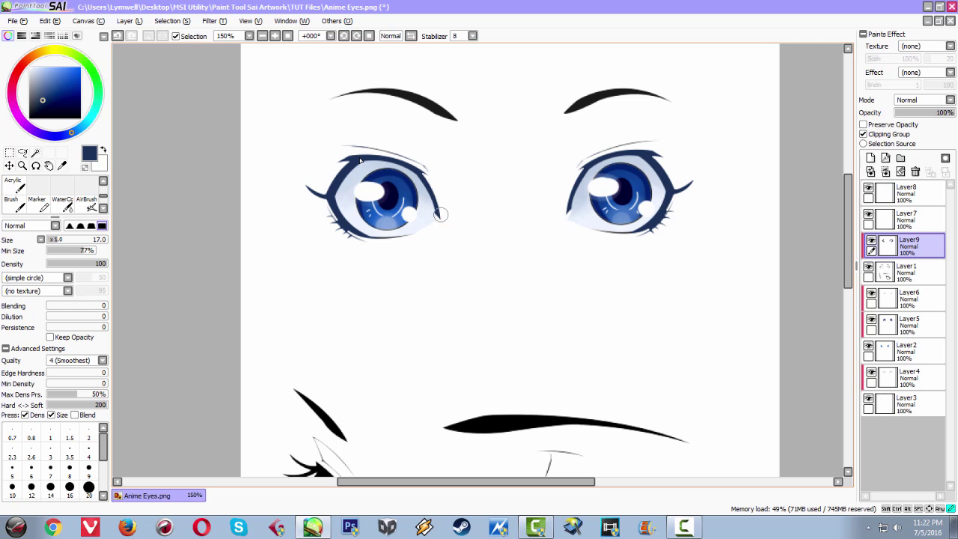
# - Paint both eyebrows of the upper pair in the same dark blue
pyautogui.moveTo(473, 197); pyautogui.dragTo(365, 203)
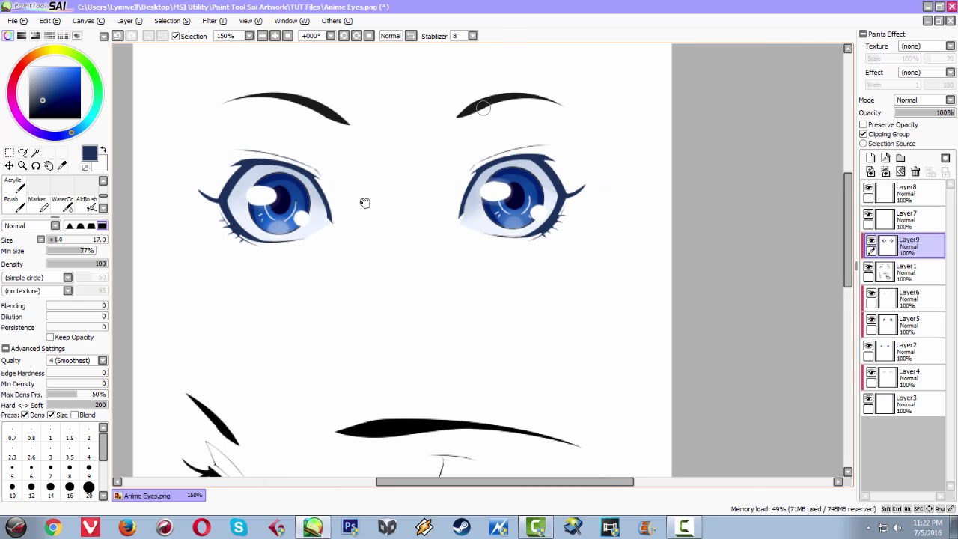
pyautogui.moveTo(503, 95)
pyautogui.mouseDown()
pyautogui.moveTo(463, 113)
pyautogui.moveTo(541, 95)
pyautogui.moveTo(557, 104)
pyautogui.moveTo(461, 111)
pyautogui.moveTo(503, 95)
pyautogui.mouseUp()
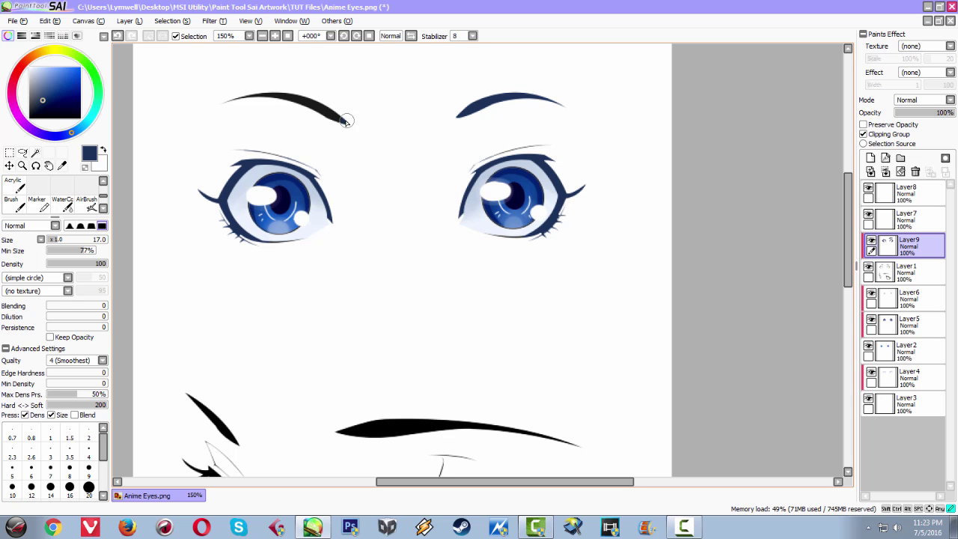
pyautogui.moveTo(347, 120)
pyautogui.mouseDown()
pyautogui.moveTo(274, 92)
pyautogui.moveTo(238, 97)
pyautogui.moveTo(312, 102)
pyautogui.mouseUp()
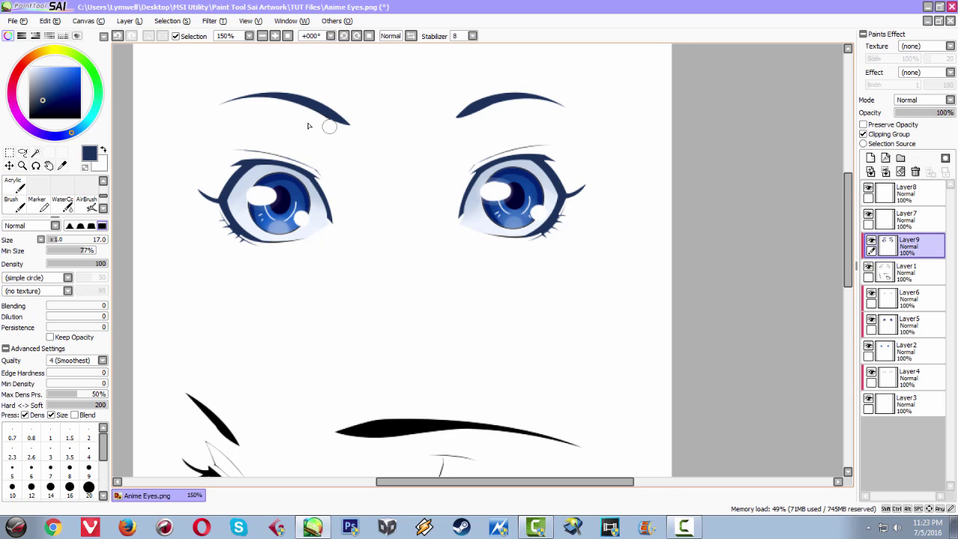
pyautogui.scroll(-2, 329, 128)
pyautogui.scroll(2, 330, 127)
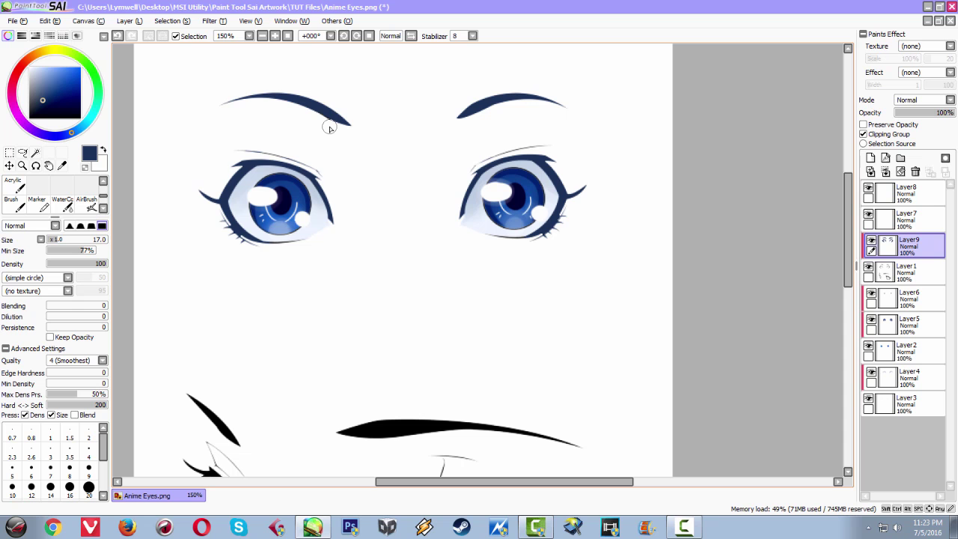
# - Open Hue and Saturation for the line colour layer, try several hues, and set saturation to -15 and luminescence to +14
pyautogui.hotkey('ctrl', 'u')
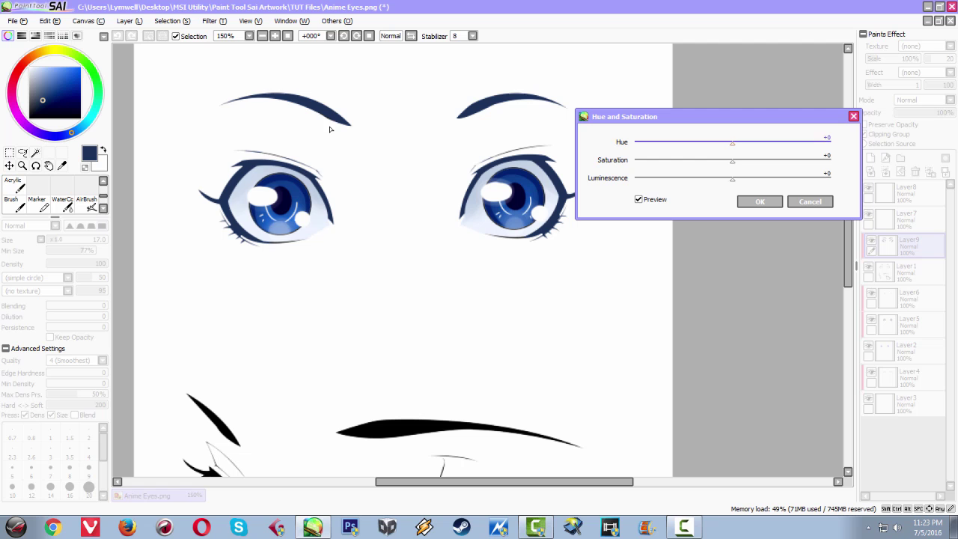
pyautogui.moveTo(730, 144); pyautogui.dragTo(688, 143)
pyautogui.scroll(16, 728, 153)
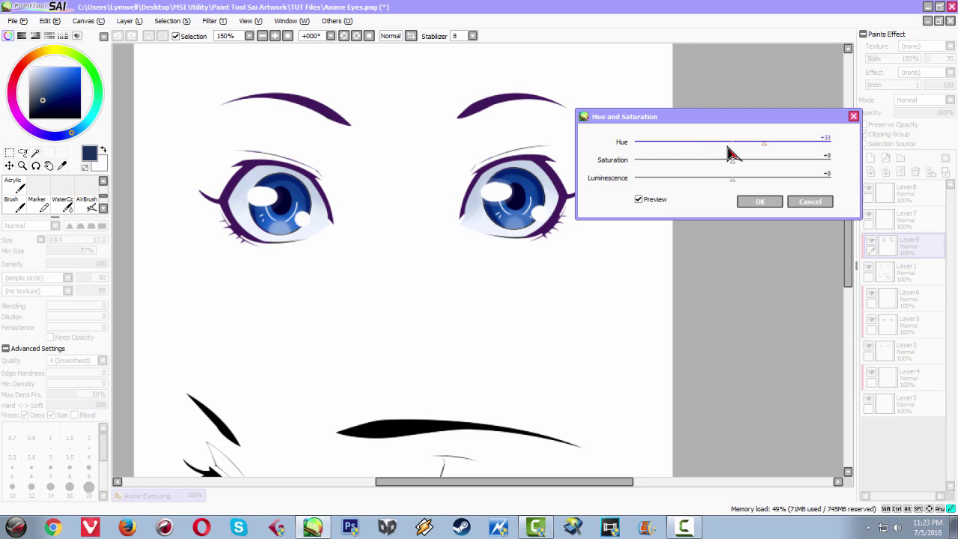
pyautogui.scroll(-1, 727, 153)
pyautogui.moveTo(749, 143); pyautogui.dragTo(697, 165)
pyautogui.moveTo(733, 180)
pyautogui.mouseDown()
pyautogui.moveTo(776, 180)
pyautogui.moveTo(706, 181)
pyautogui.moveTo(778, 180)
pyautogui.moveTo(736, 182)
pyautogui.moveTo(746, 182)
pyautogui.mouseUp()
pyautogui.moveTo(697, 162); pyautogui.dragTo(718, 163)
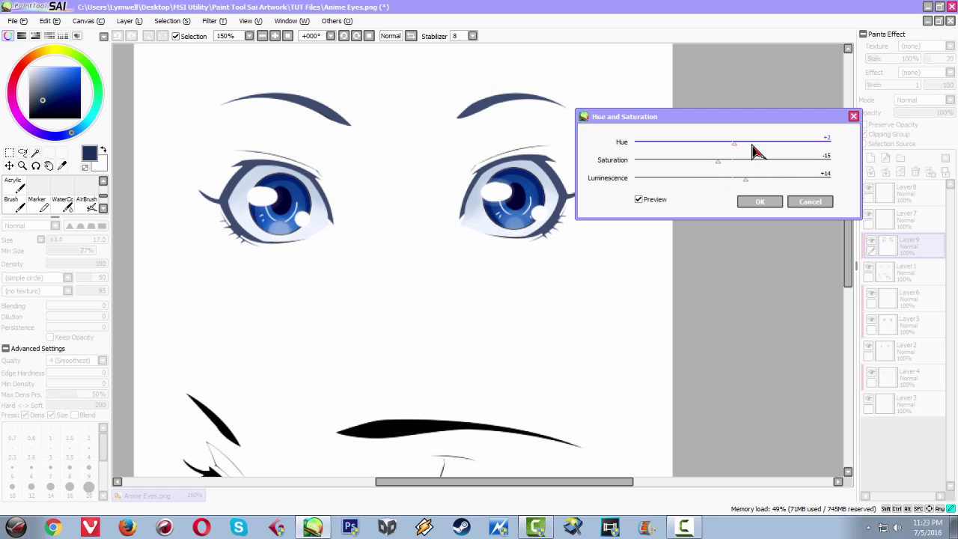
# - Compare green and purple hues for the line colour, set the hue to +14, and apply the adjustment
pyautogui.scroll(-20, 752, 149)
pyautogui.scroll(-20, 753, 149)
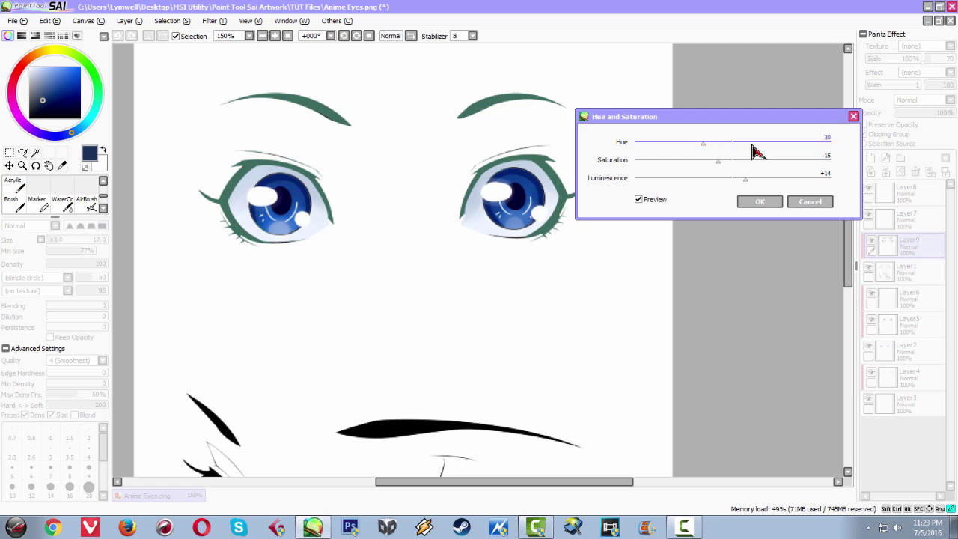
pyautogui.scroll(20, 753, 149)
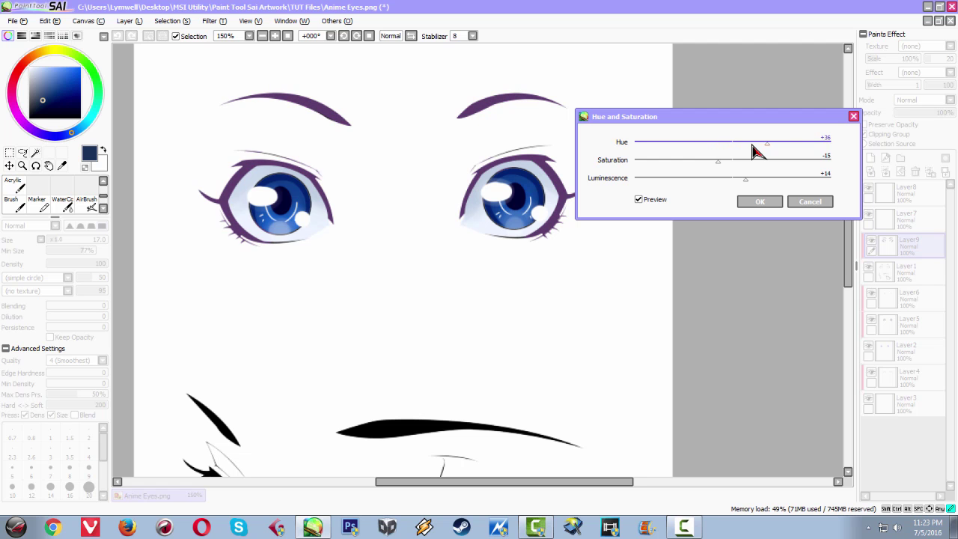
pyautogui.scroll(-20, 754, 150)
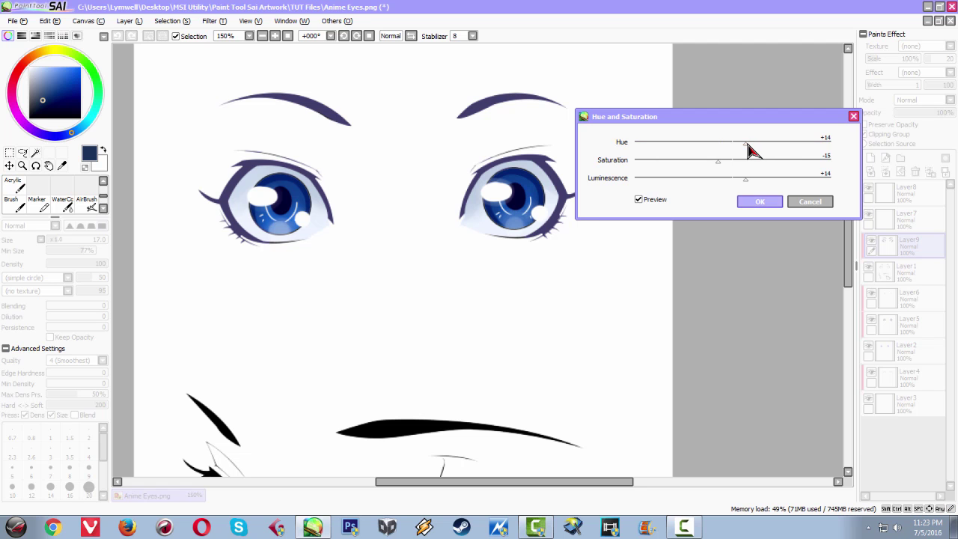
pyautogui.click(760, 202)
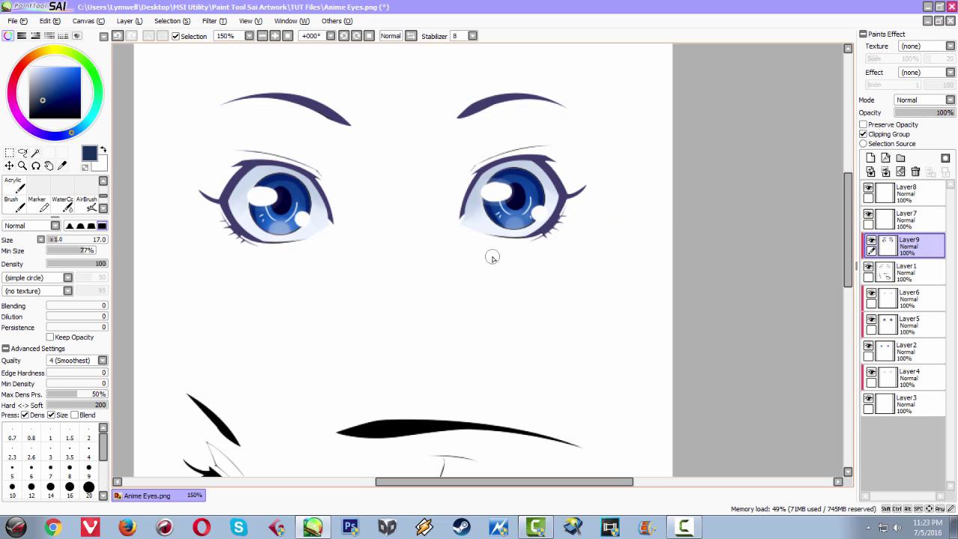
# - Examine the recoloured line art of the upper pair against the uncoloured lower pair at several zoom levels
pyautogui.scroll(-2, 493, 258)
pyautogui.scroll(1, 492, 257)
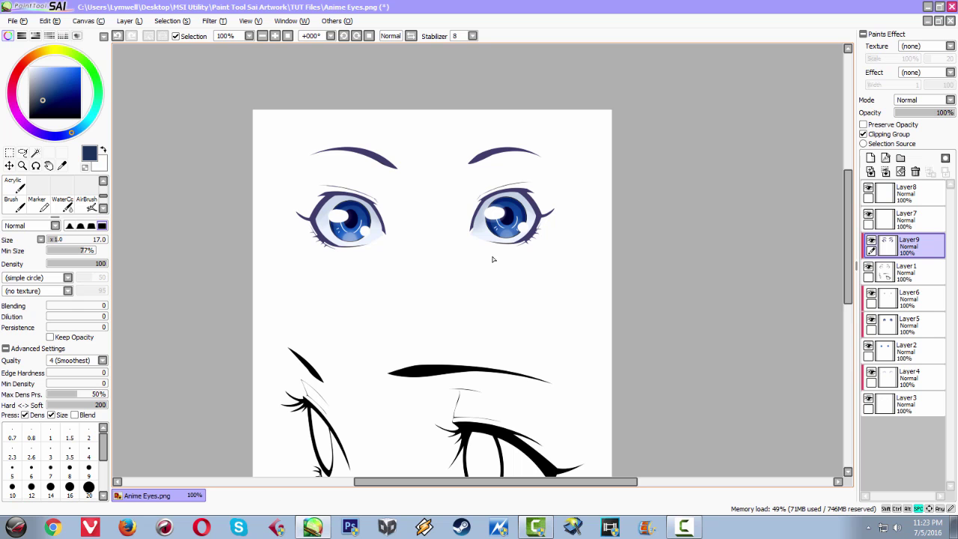
pyautogui.moveTo(493, 258); pyautogui.dragTo(364, 175)
pyautogui.scroll(-1, 356, 179)
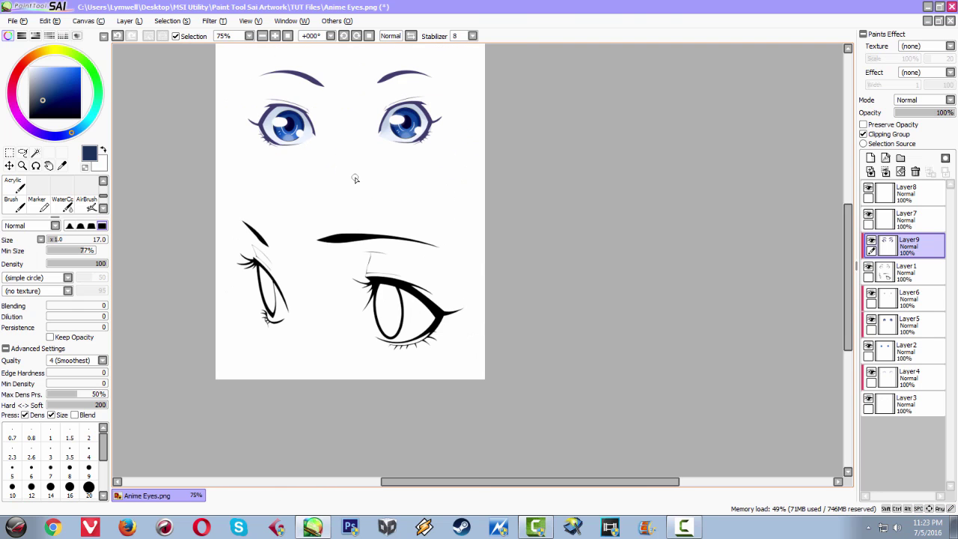
pyautogui.scroll(1, 355, 179)
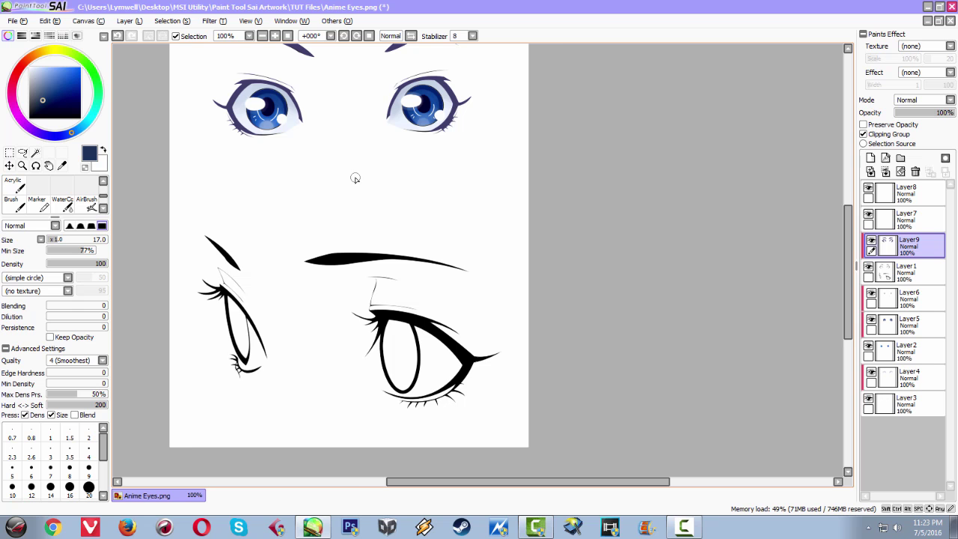
pyautogui.moveTo(357, 180); pyautogui.dragTo(391, 159)
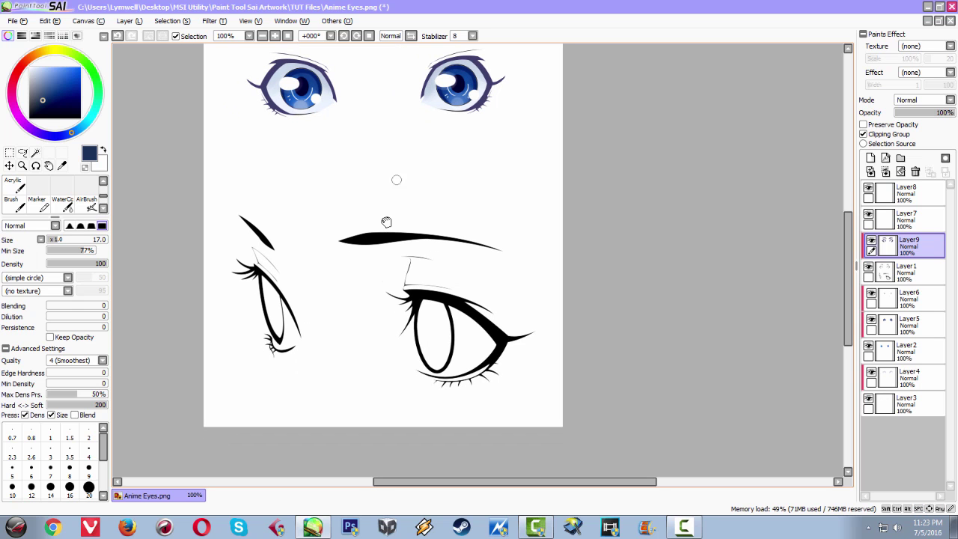
pyautogui.moveTo(386, 221); pyautogui.dragTo(376, 342)
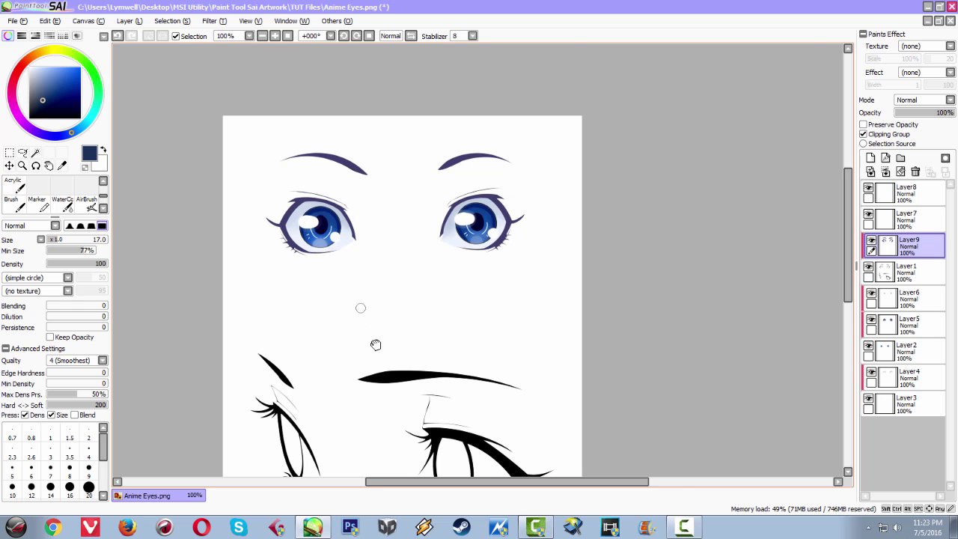
pyautogui.scroll(2, 361, 308)
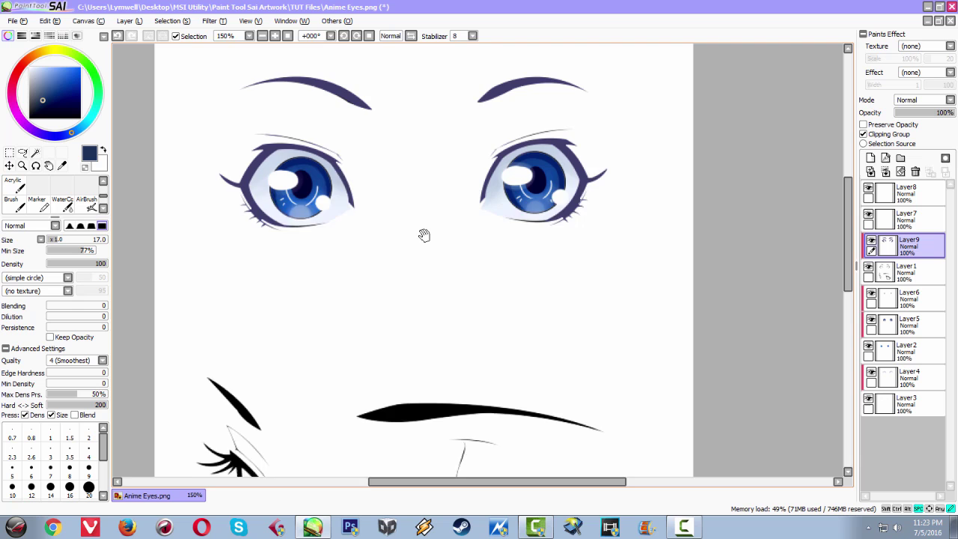
pyautogui.moveTo(423, 235); pyautogui.dragTo(369, 297)
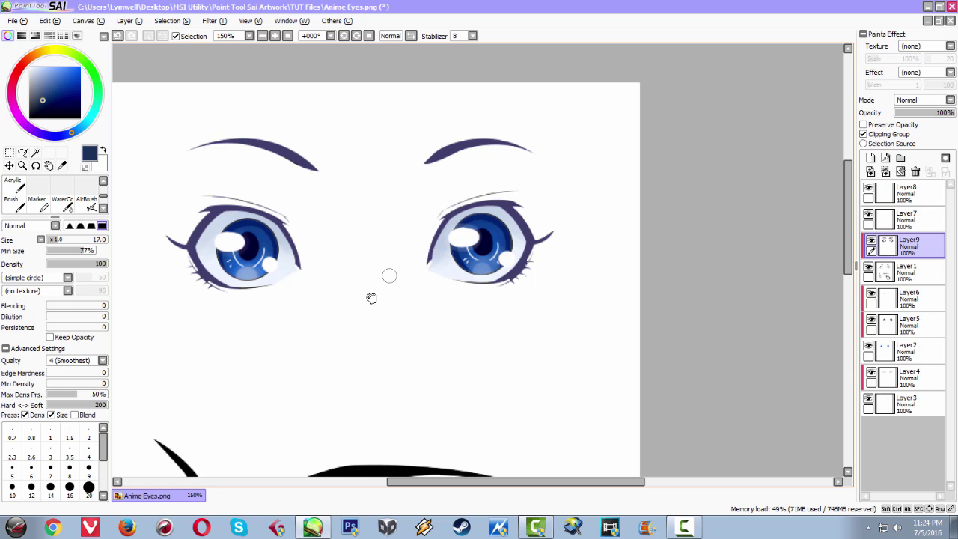
pyautogui.press('space')
pyautogui.moveTo(371, 298); pyautogui.dragTo(434, 267)
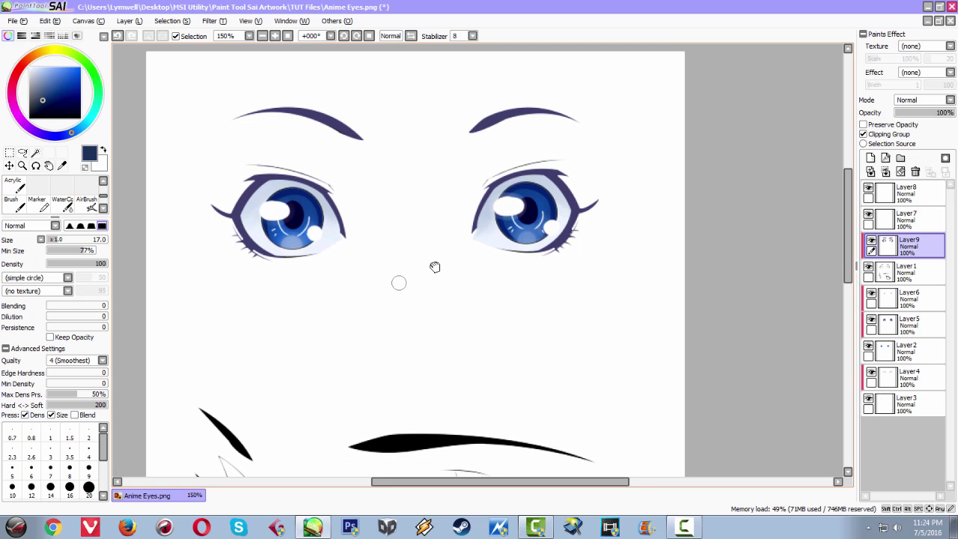